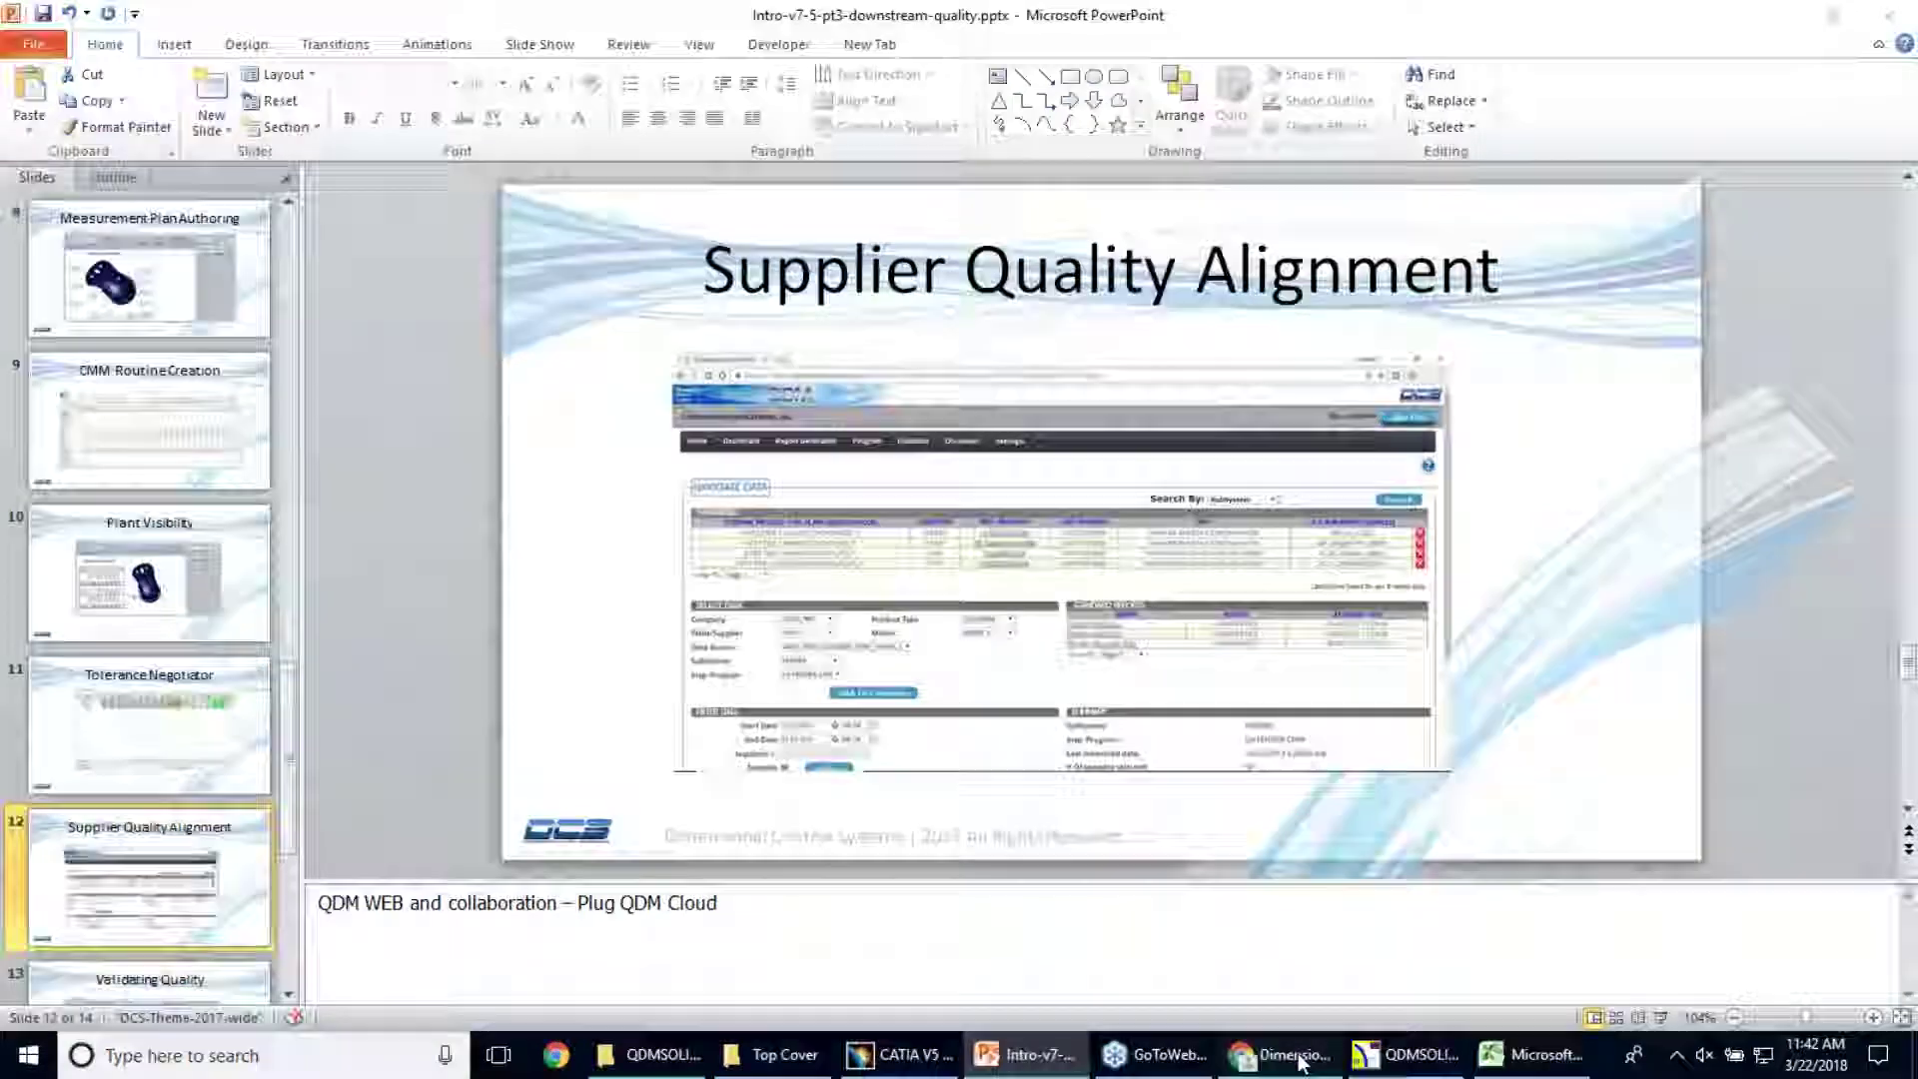
Bring the Chrome window with the QDM Web sign-in page to the front
click(1264, 1061)
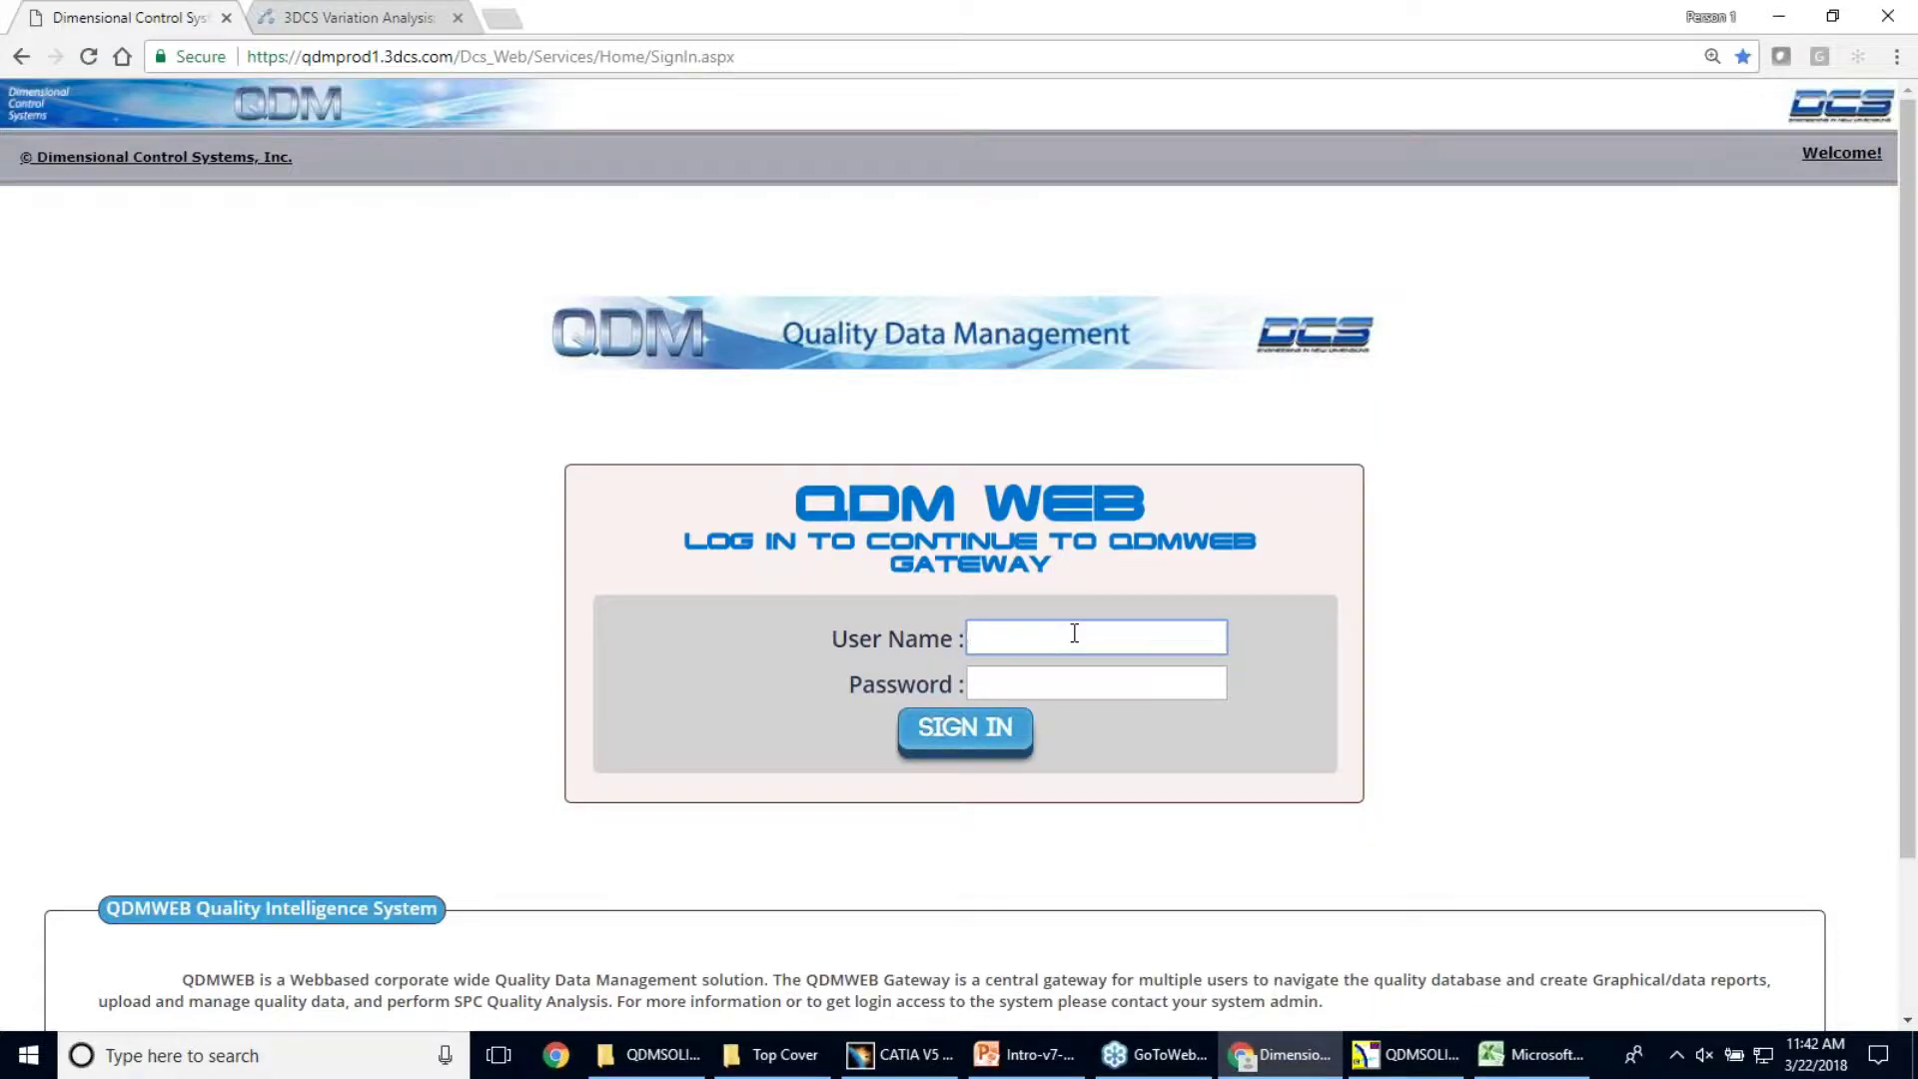
Sign in to QDM Web with the user name and account password
key(Tab)
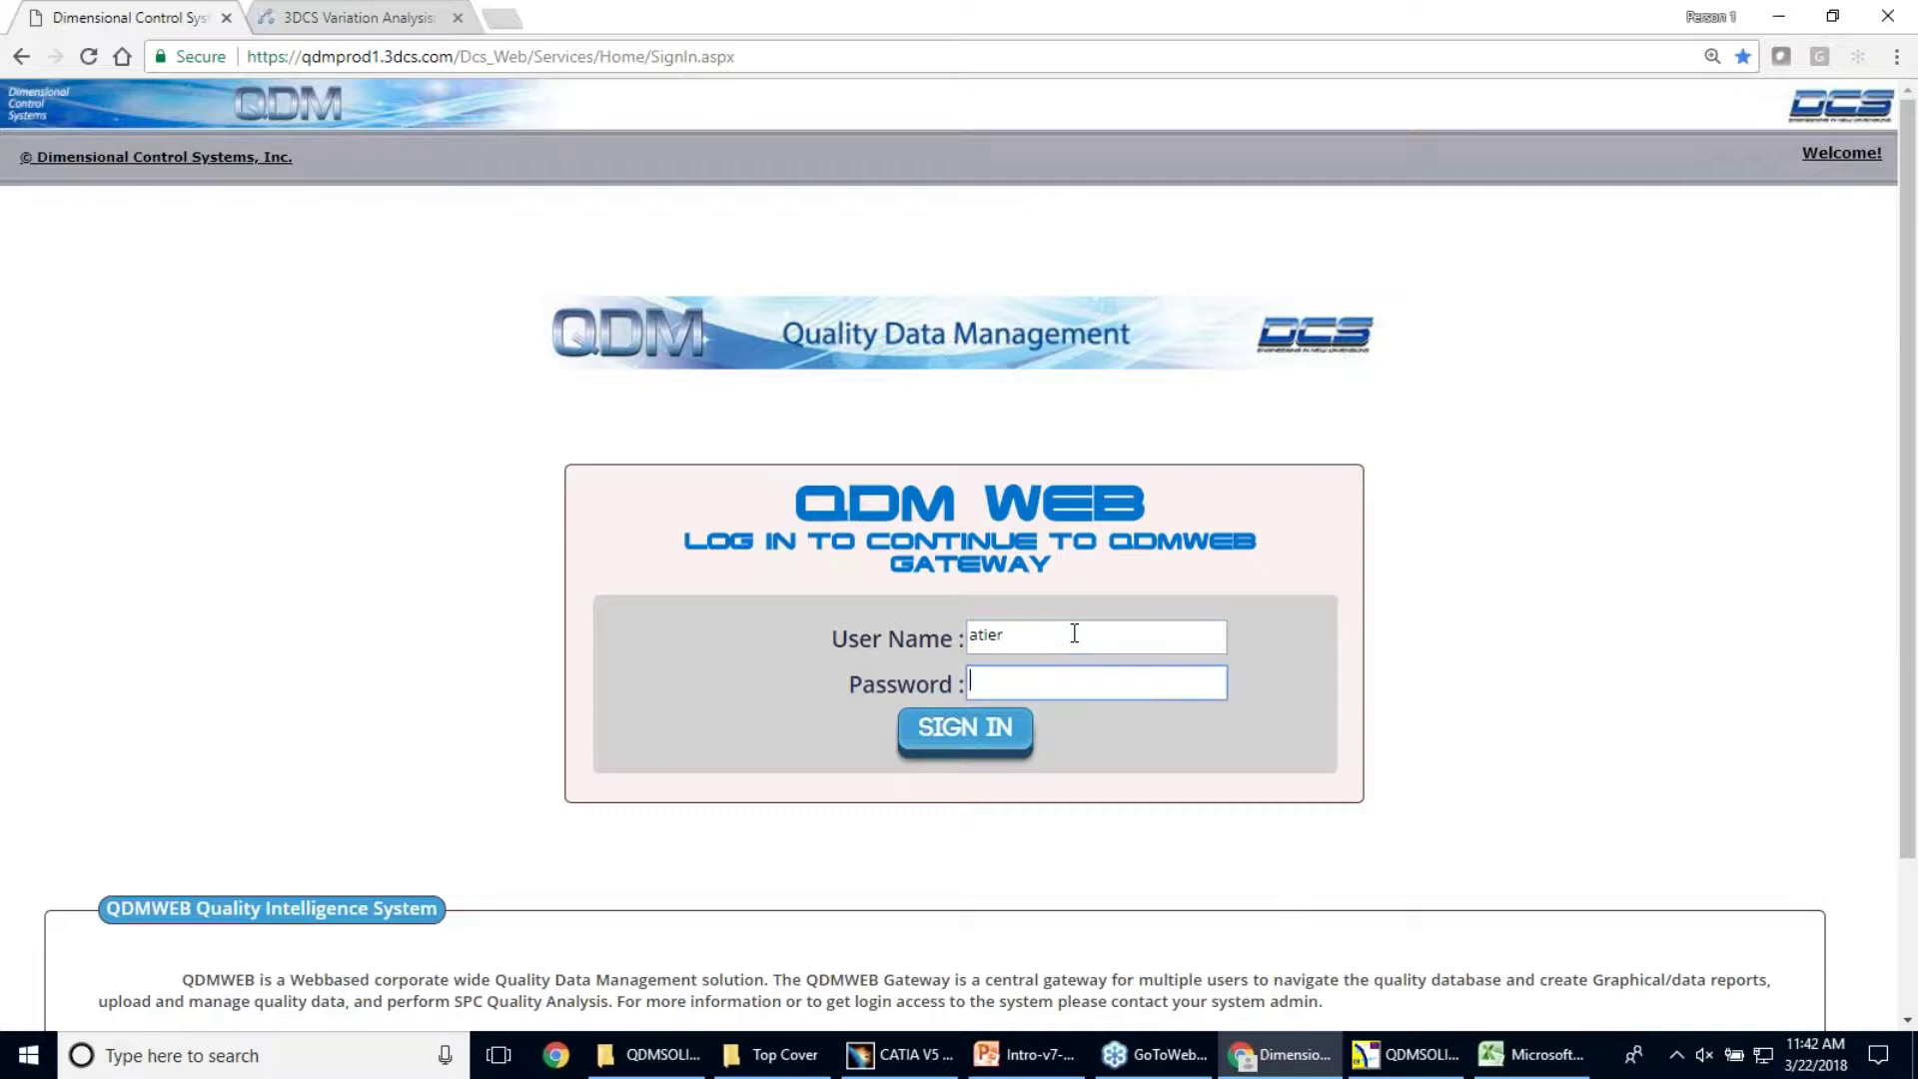
text(********)
click(977, 732)
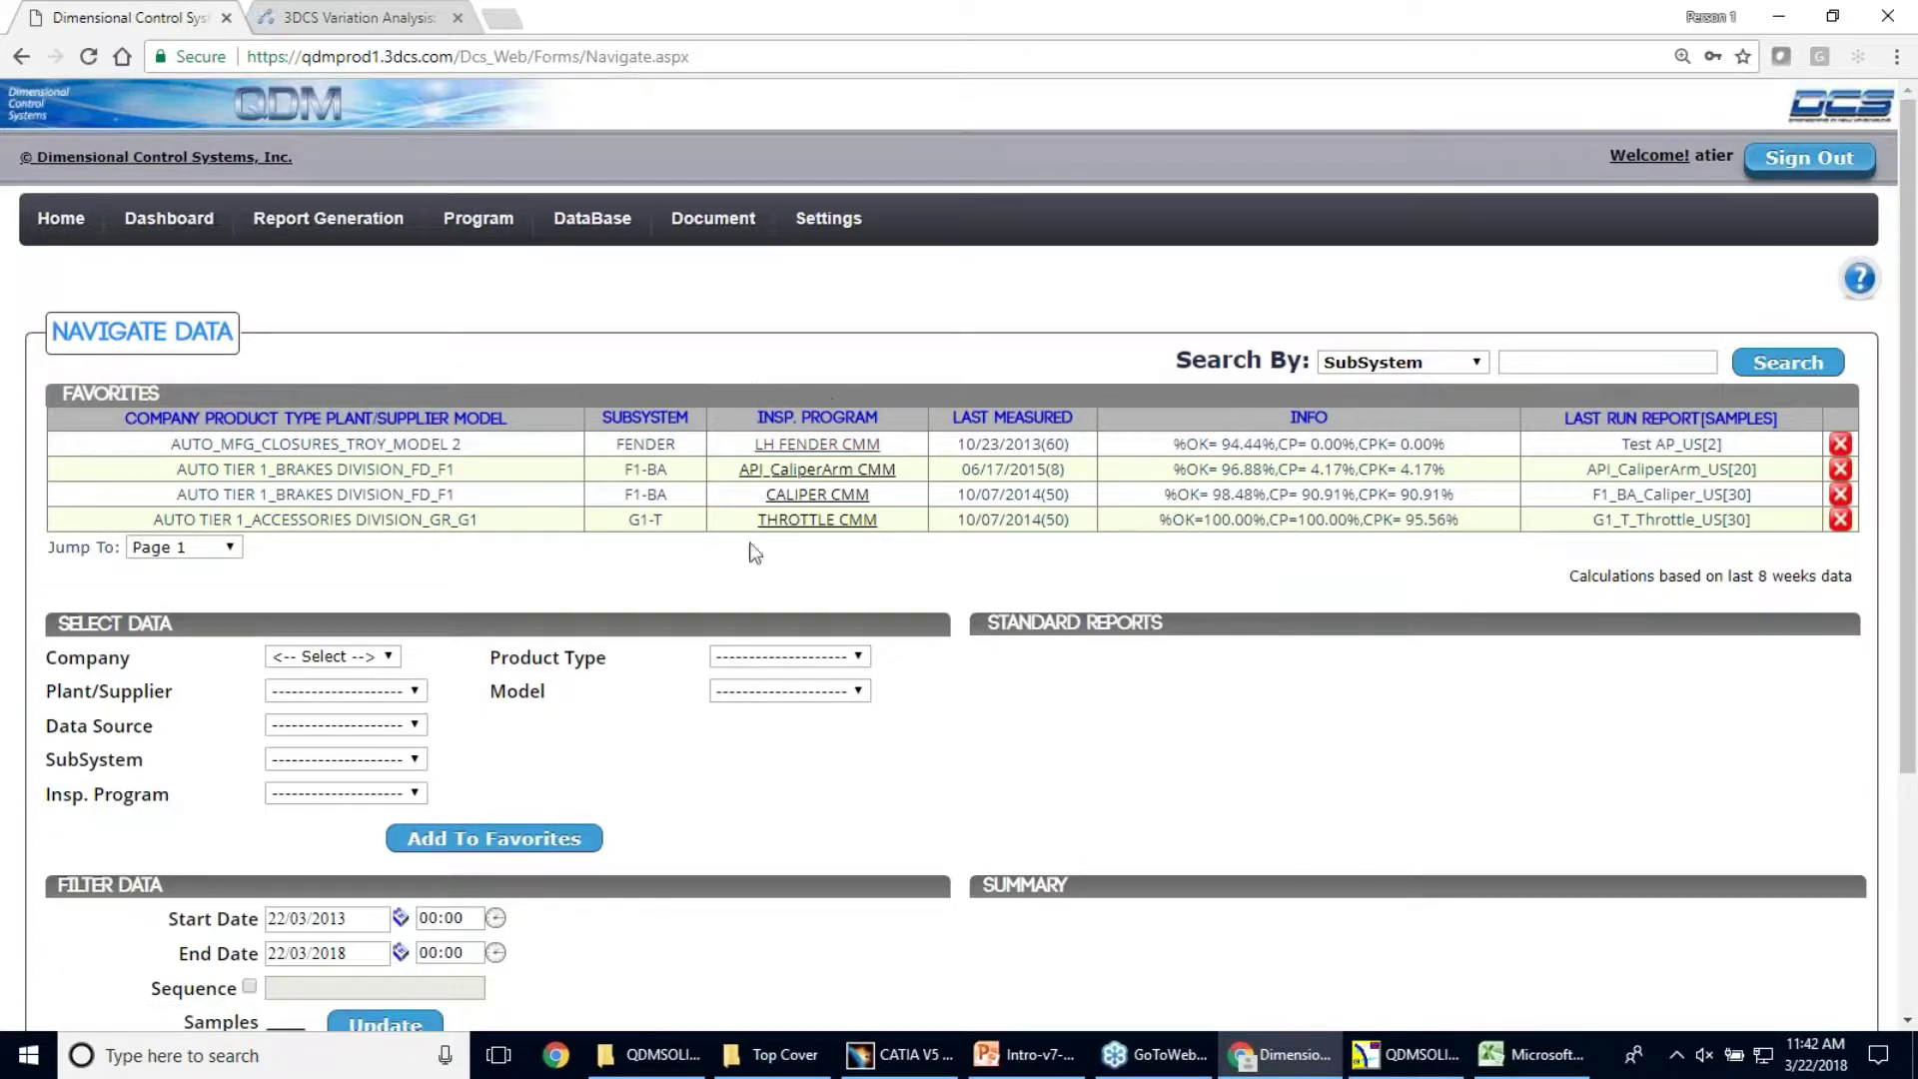
Load the LH FENDER CMM inspection program from the Favorites table
click(819, 450)
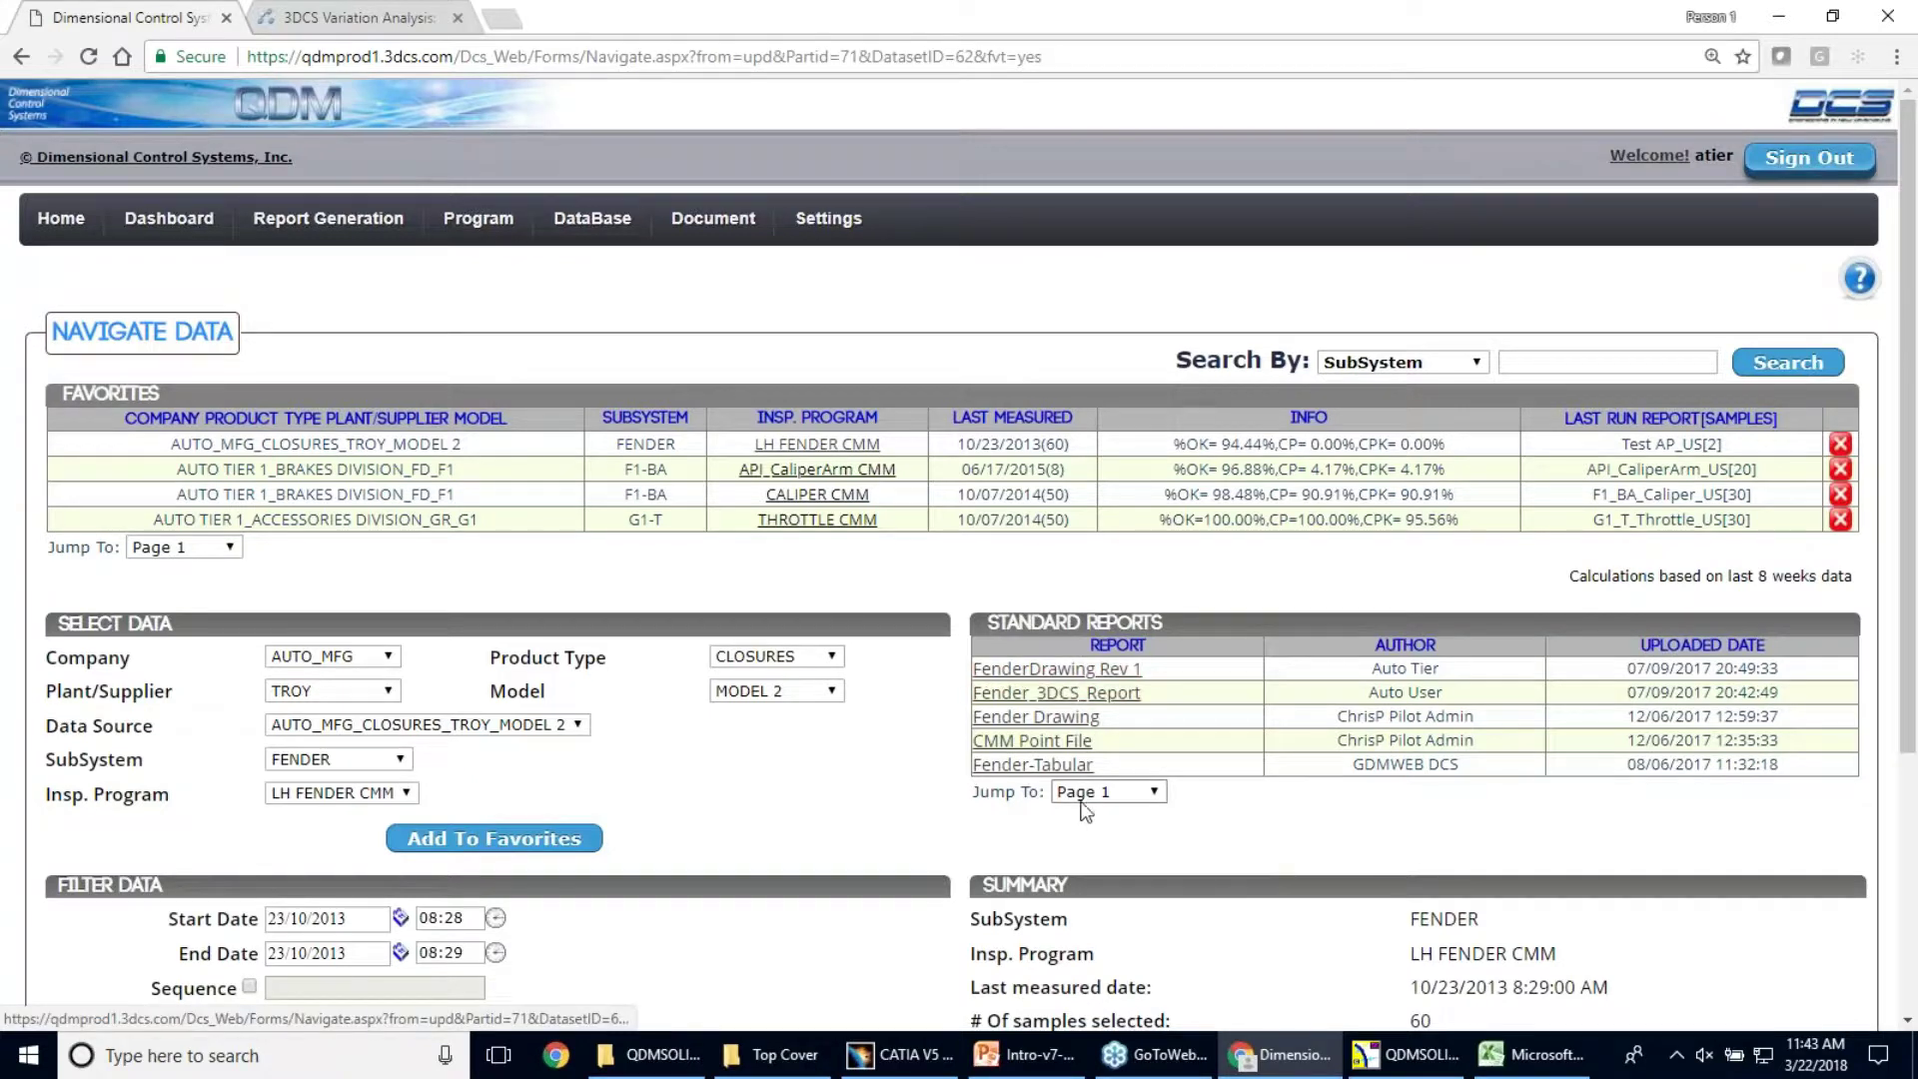
mouse_move(1035, 1072)
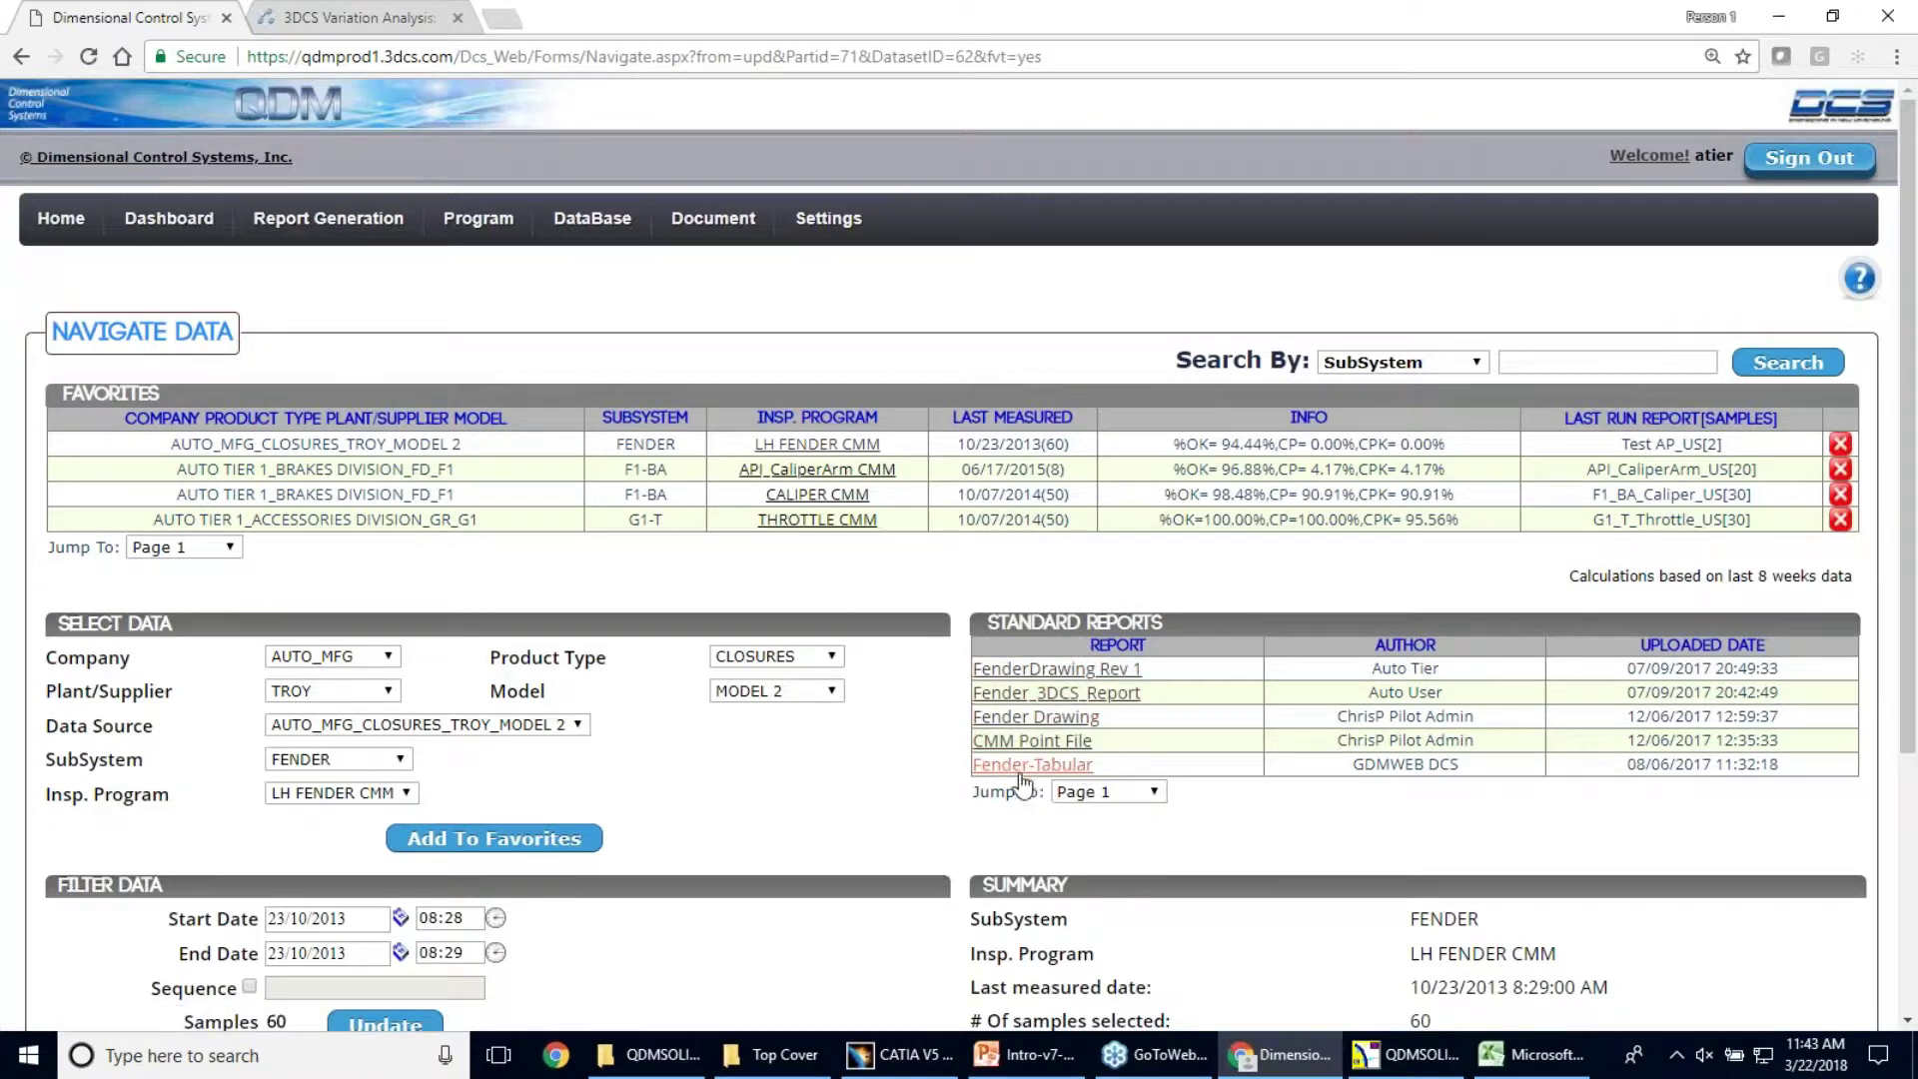
Open Fender Measure Plan from standard reports Page 2 and zoom into its fender drawing
click(1119, 789)
click(1112, 827)
click(1099, 745)
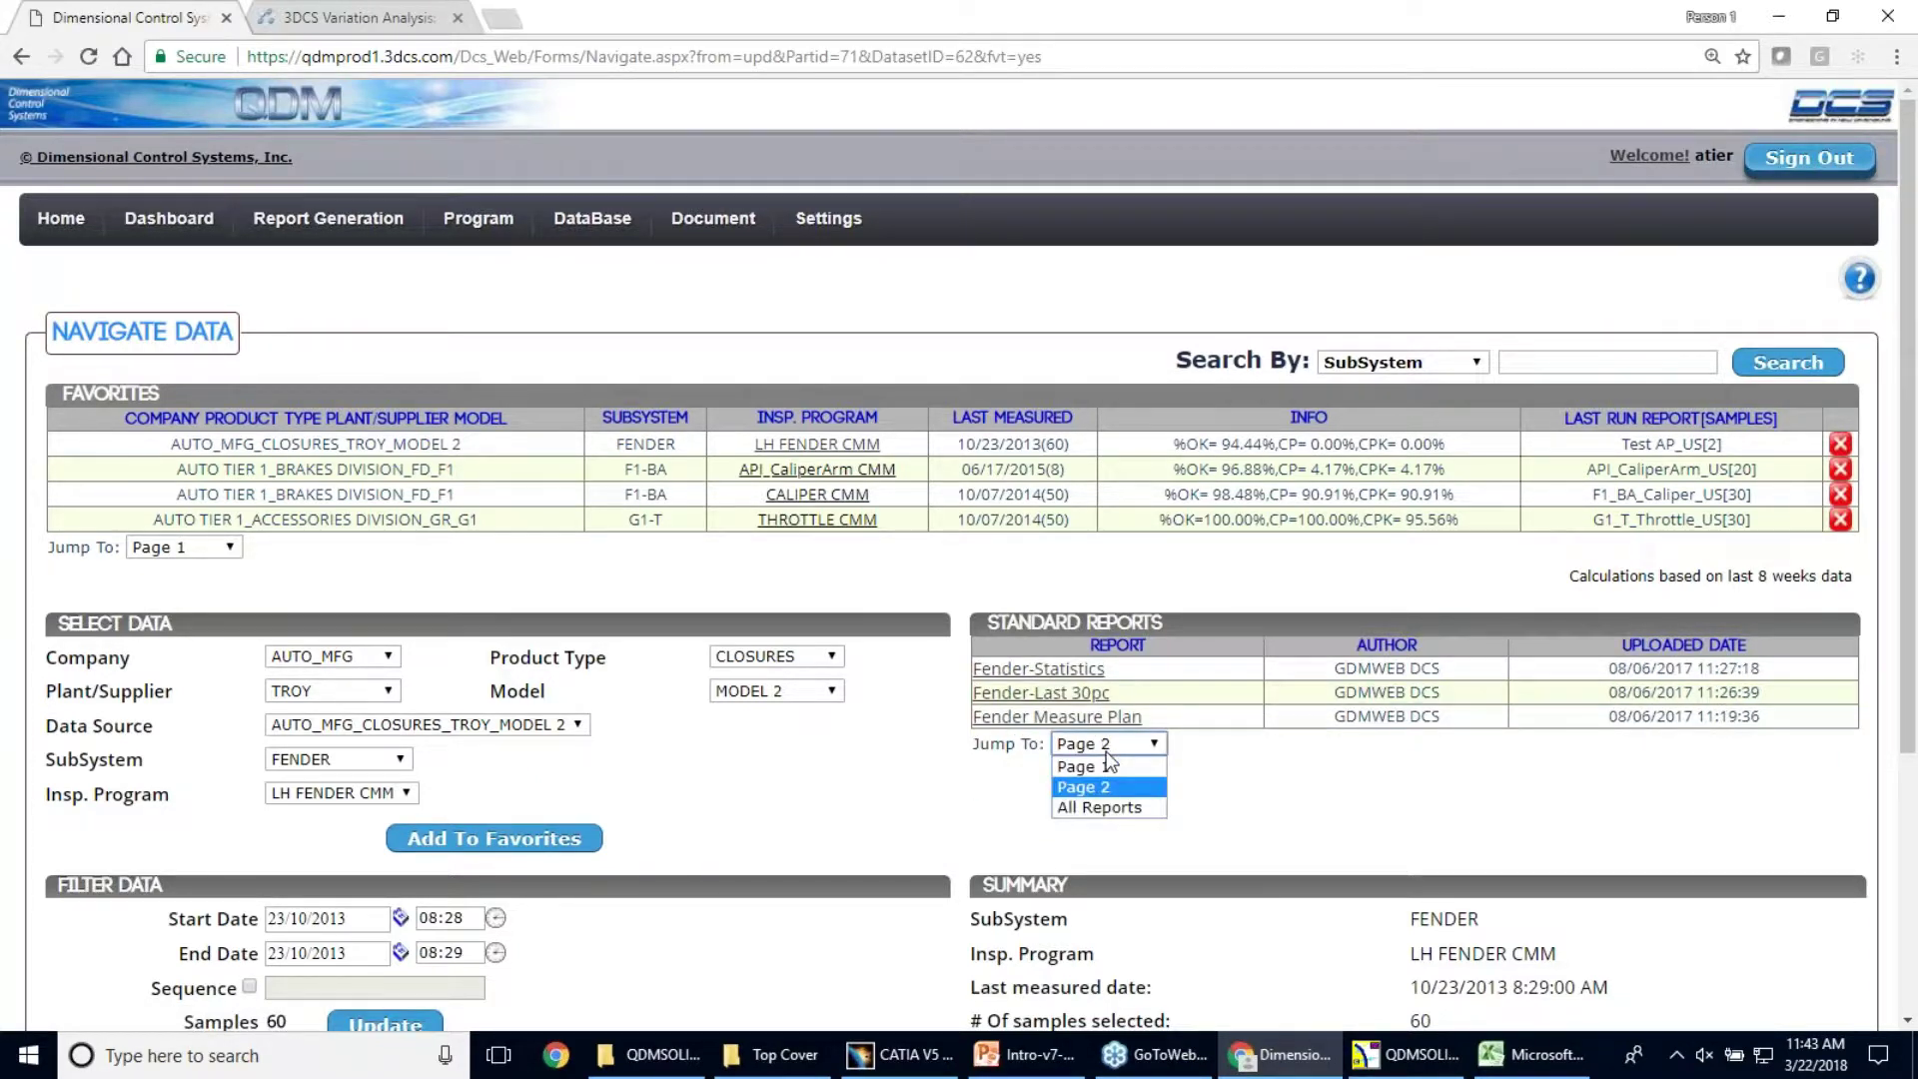
click(989, 816)
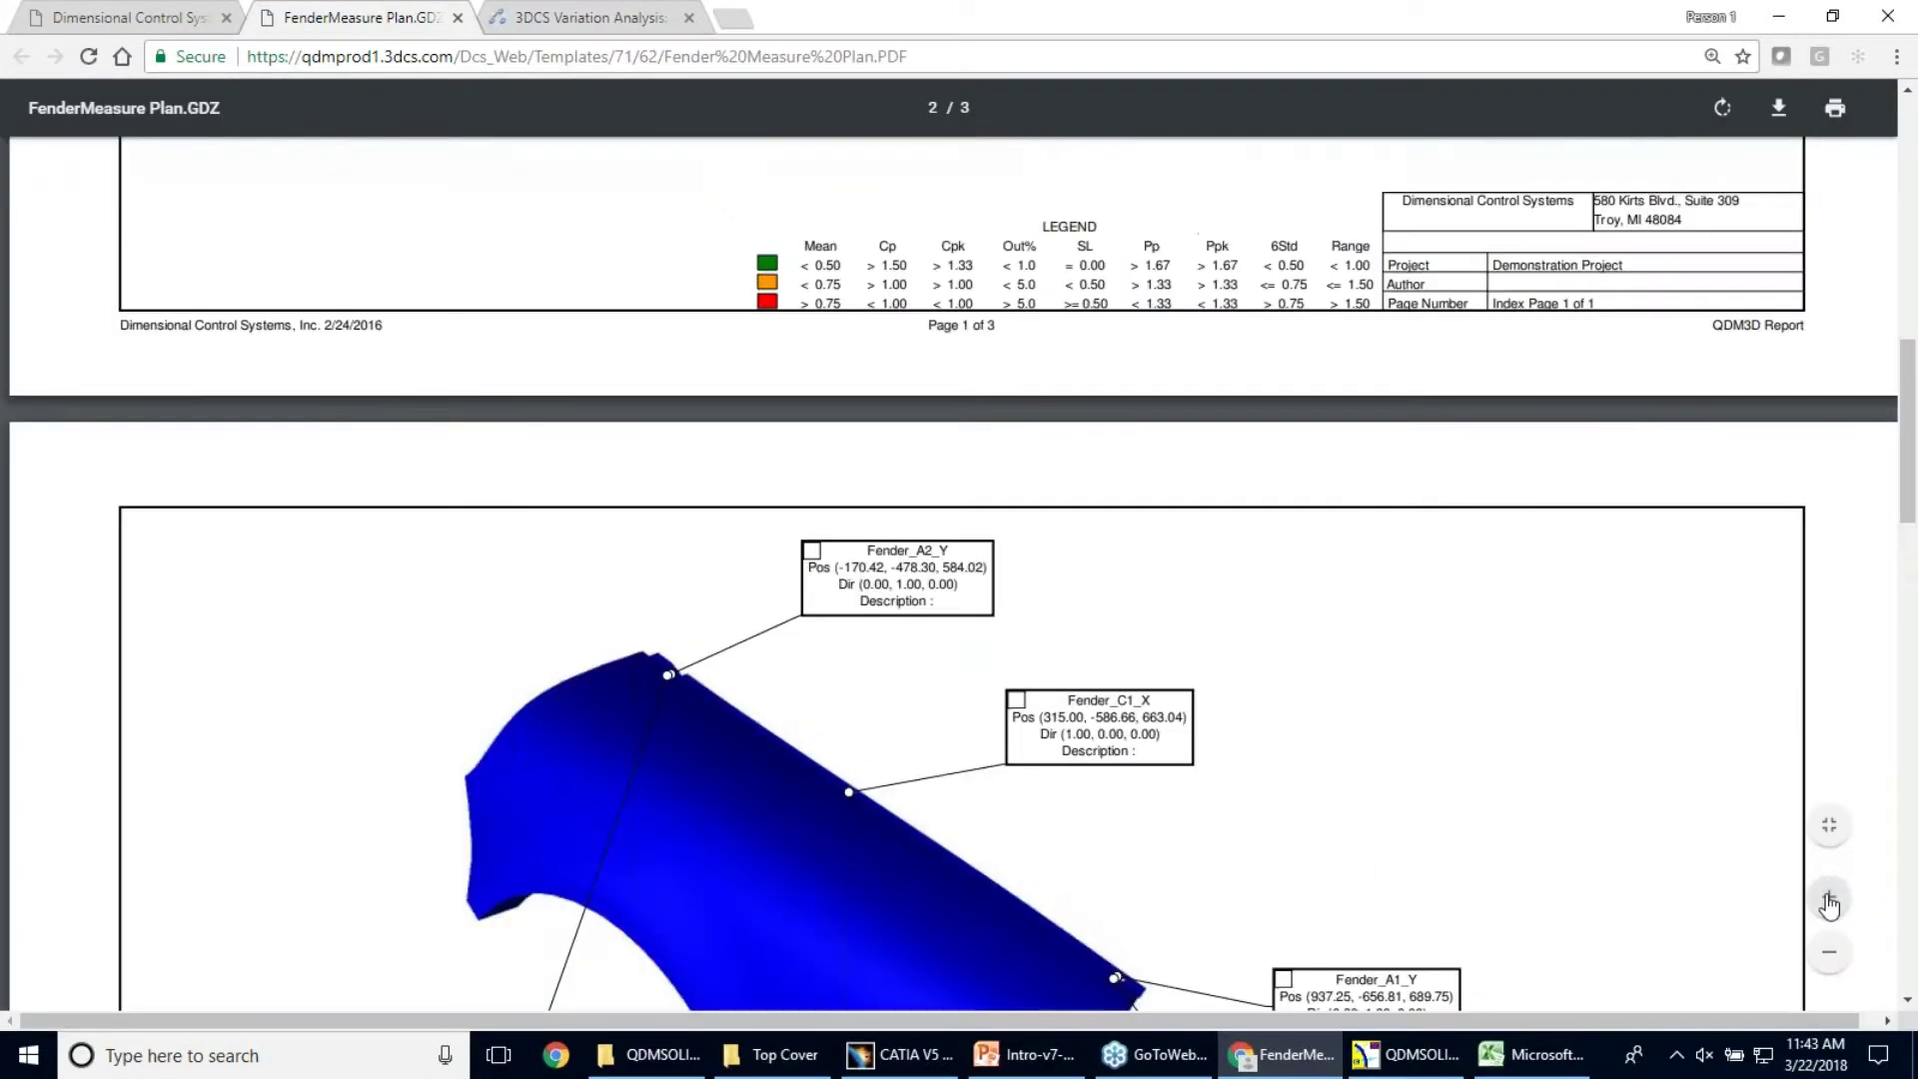
click(1828, 894)
scroll(1509, 406, down, 1)
scroll(1508, 406, up, 4)
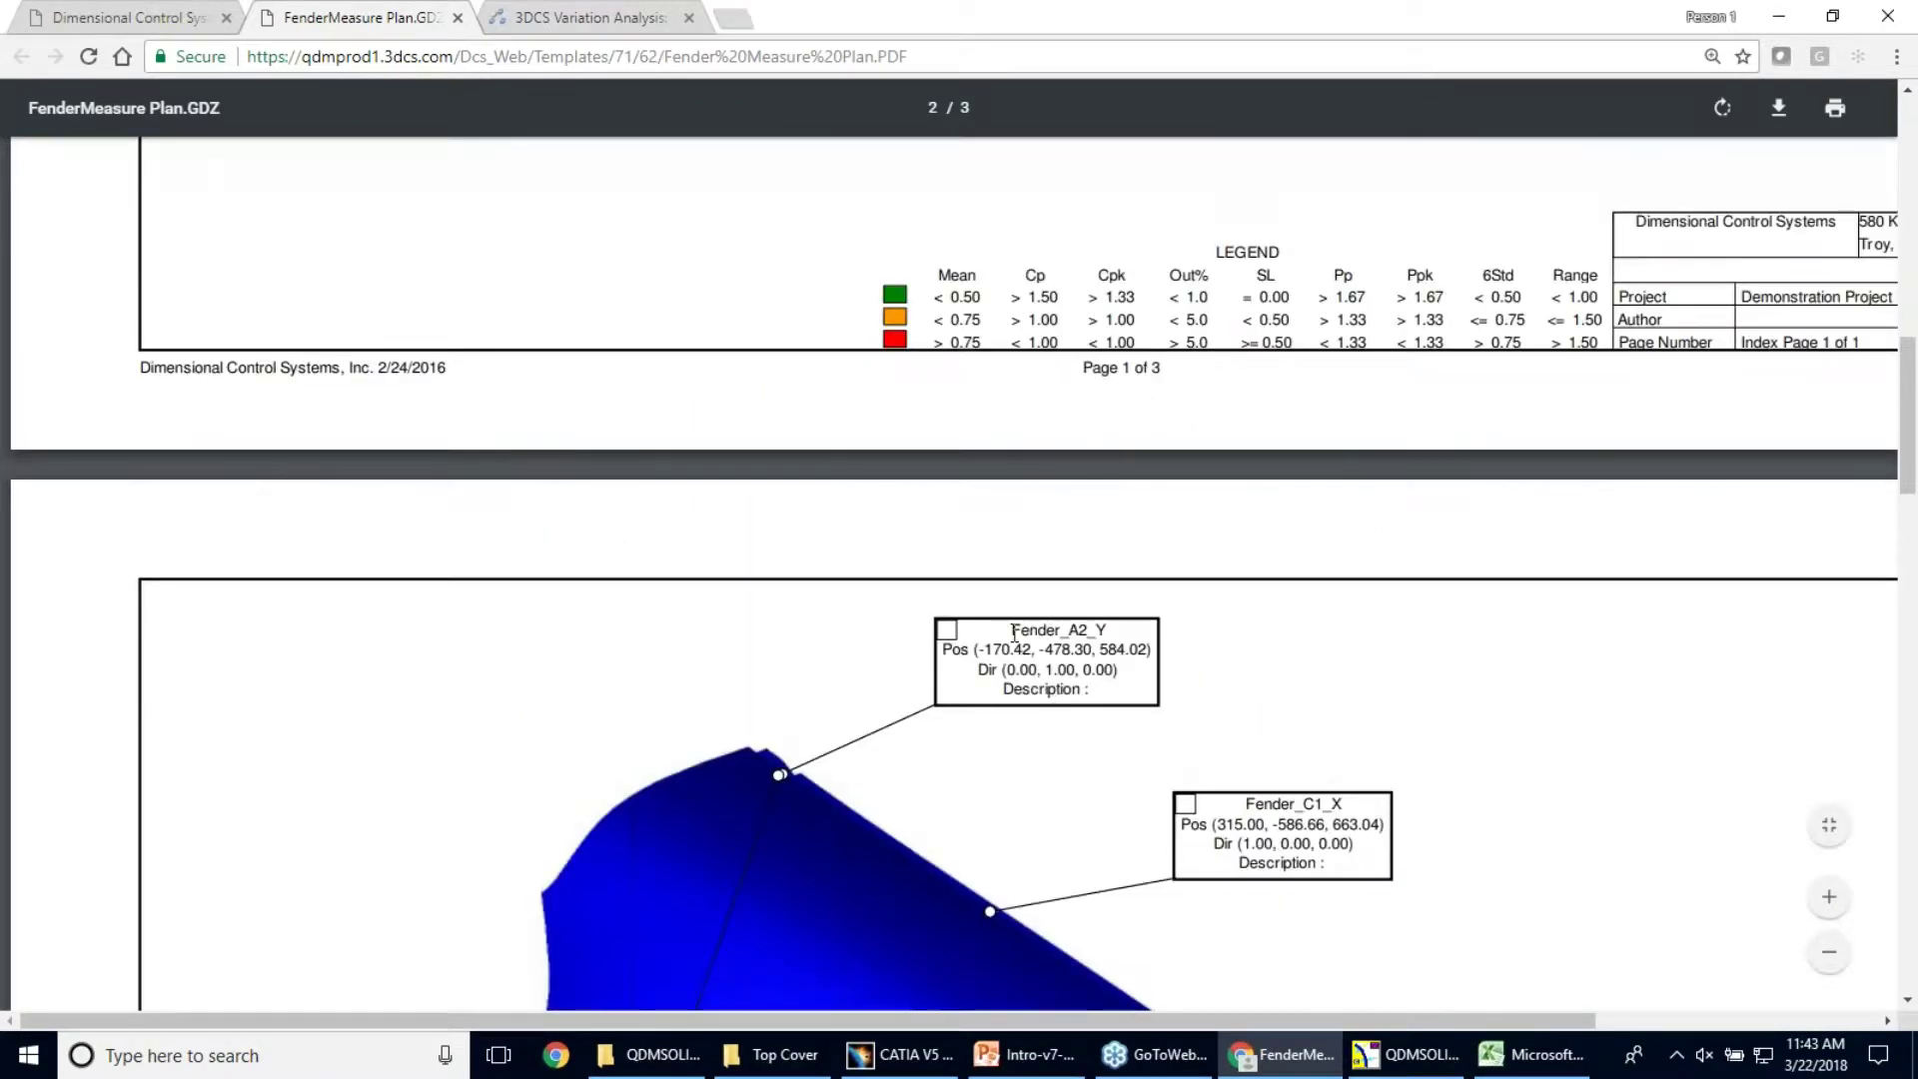
Return to Navigate Data and flip standard reports to Page 2, then back to Page 1
click(127, 12)
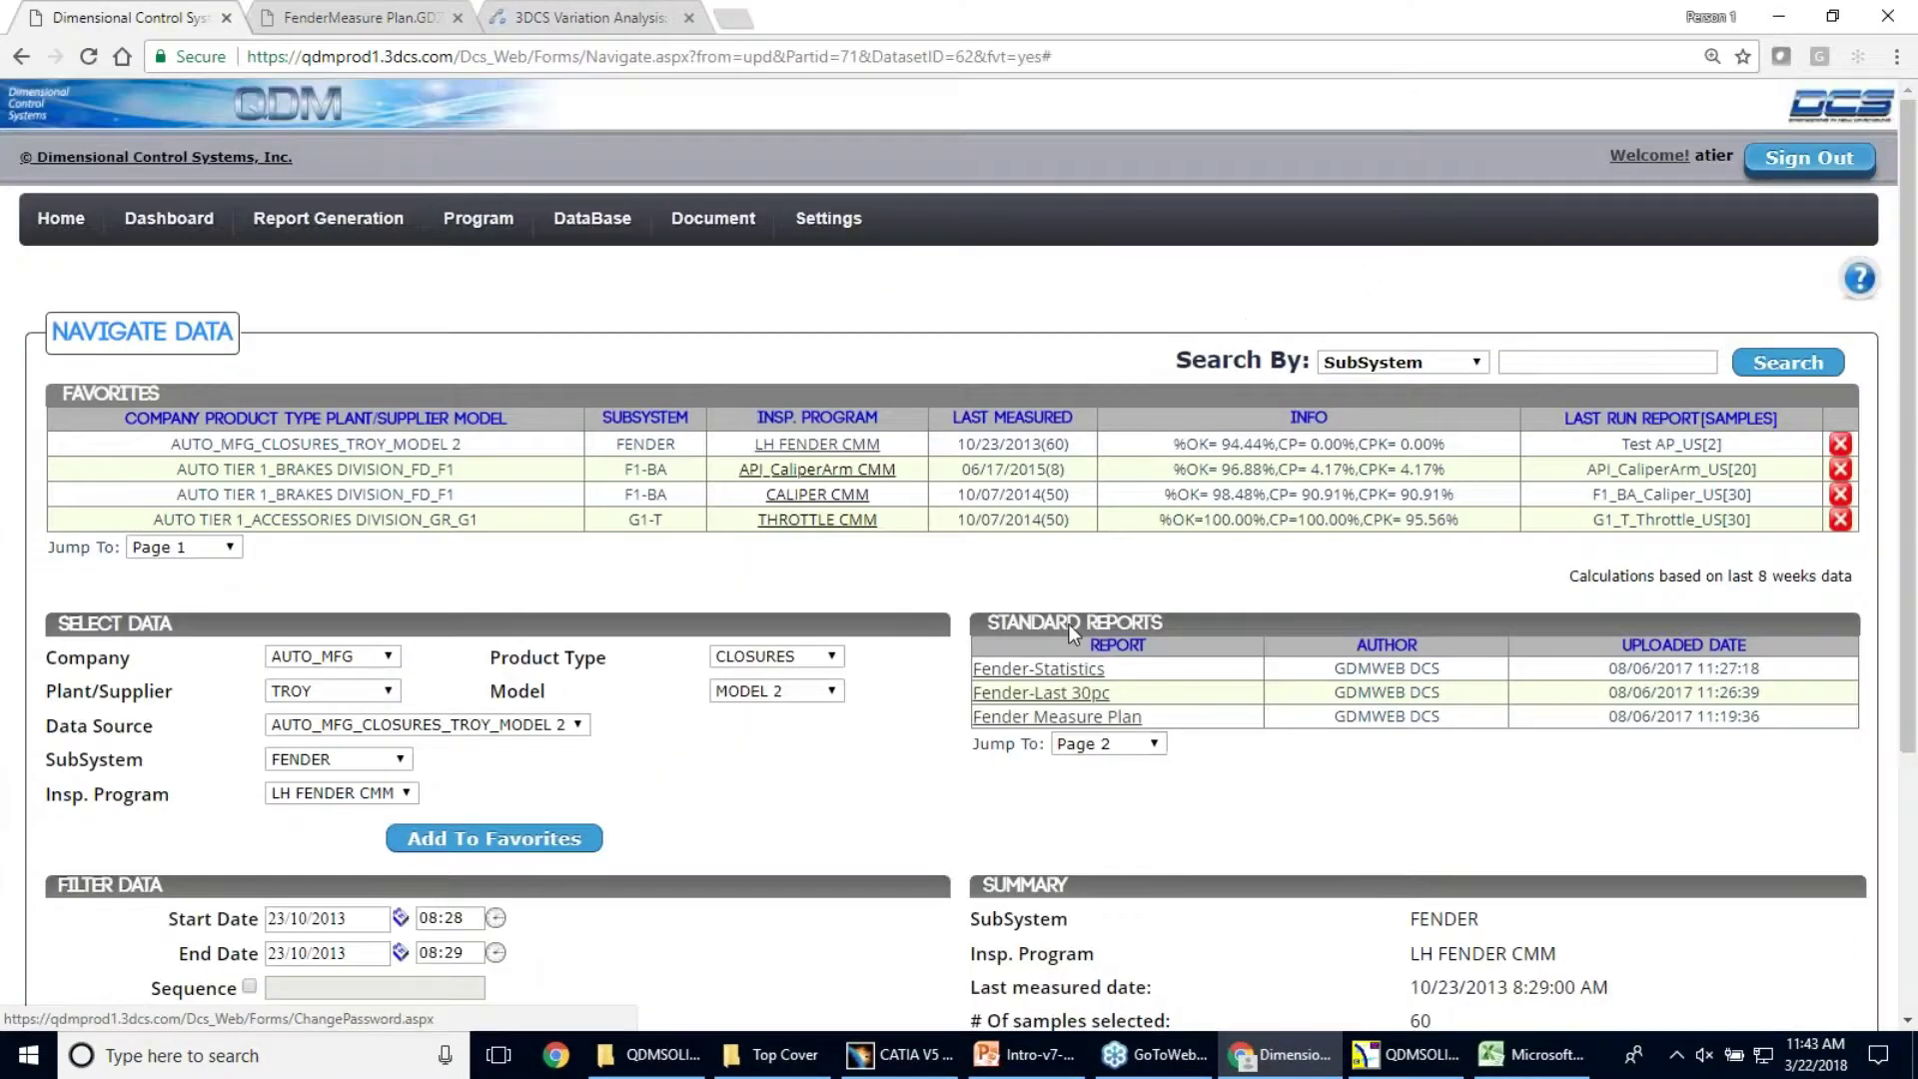
click(1101, 744)
click(1104, 774)
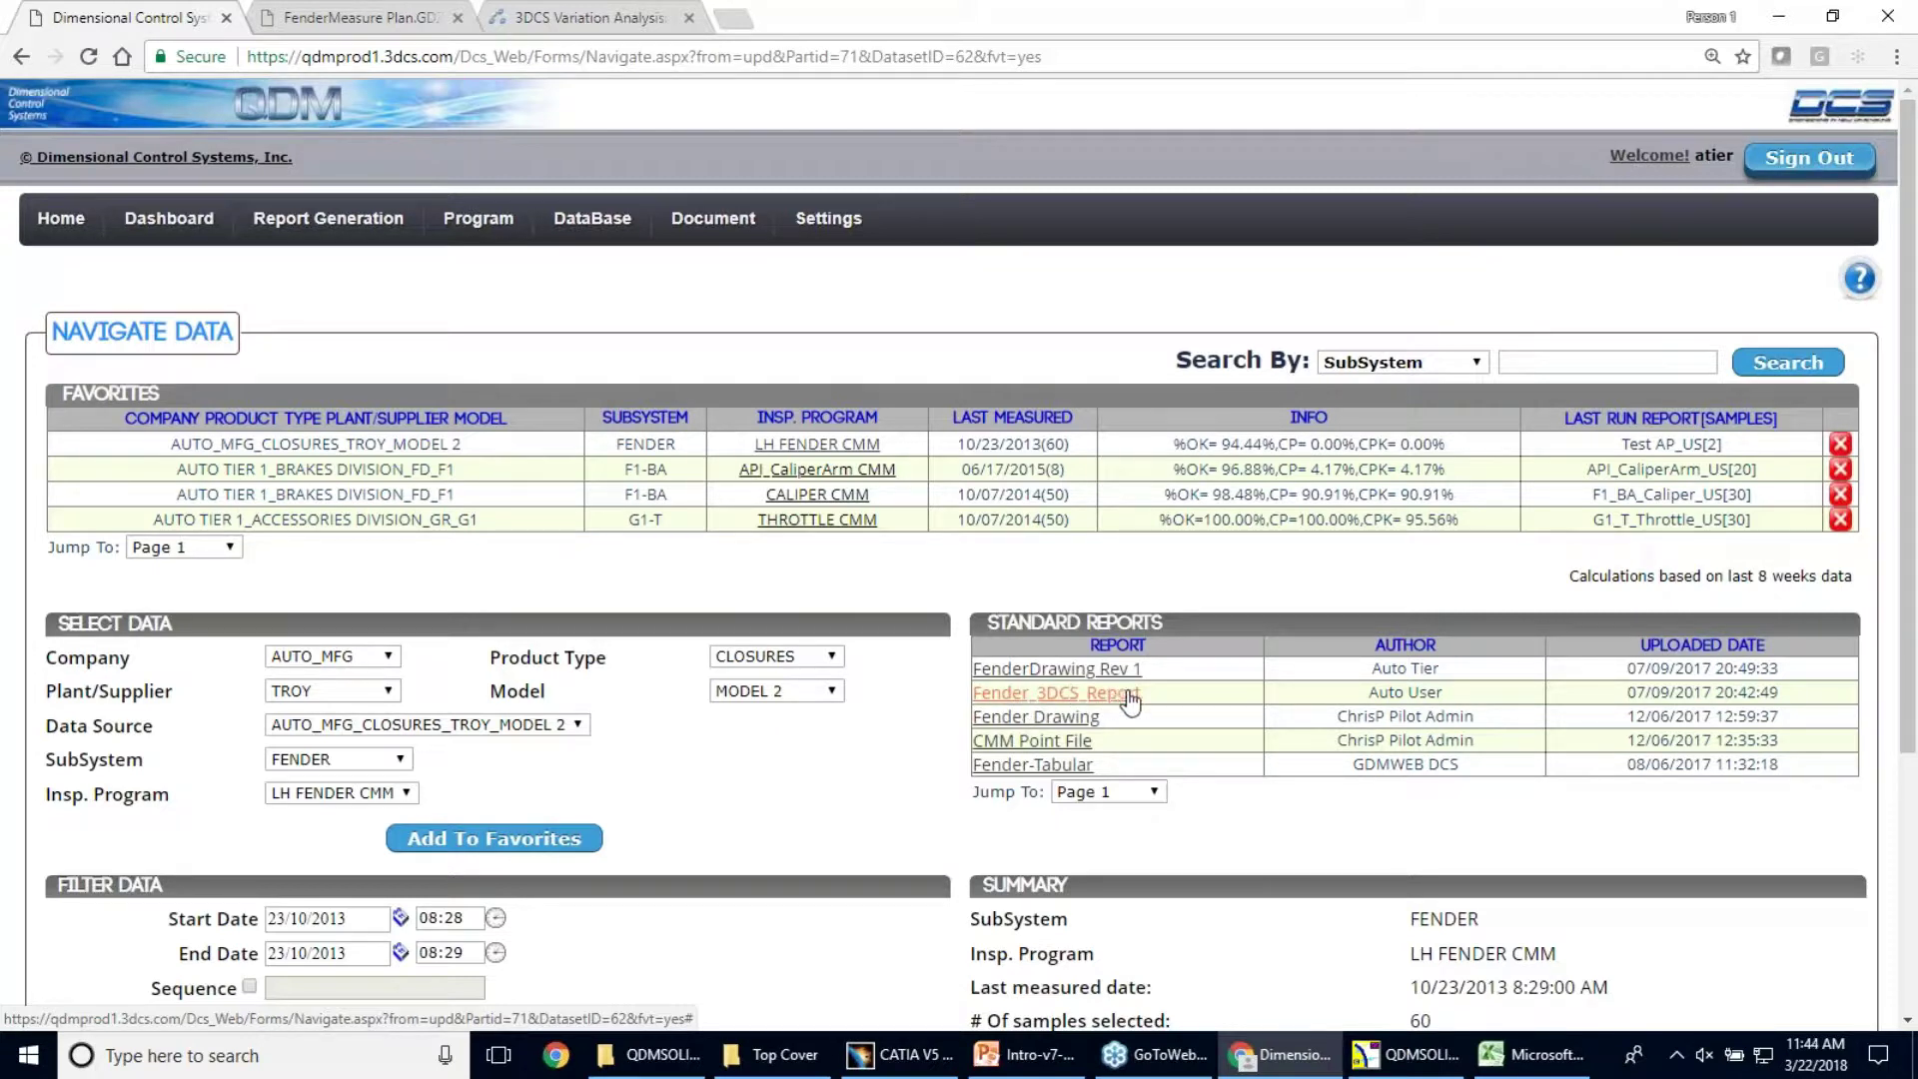
click(1142, 791)
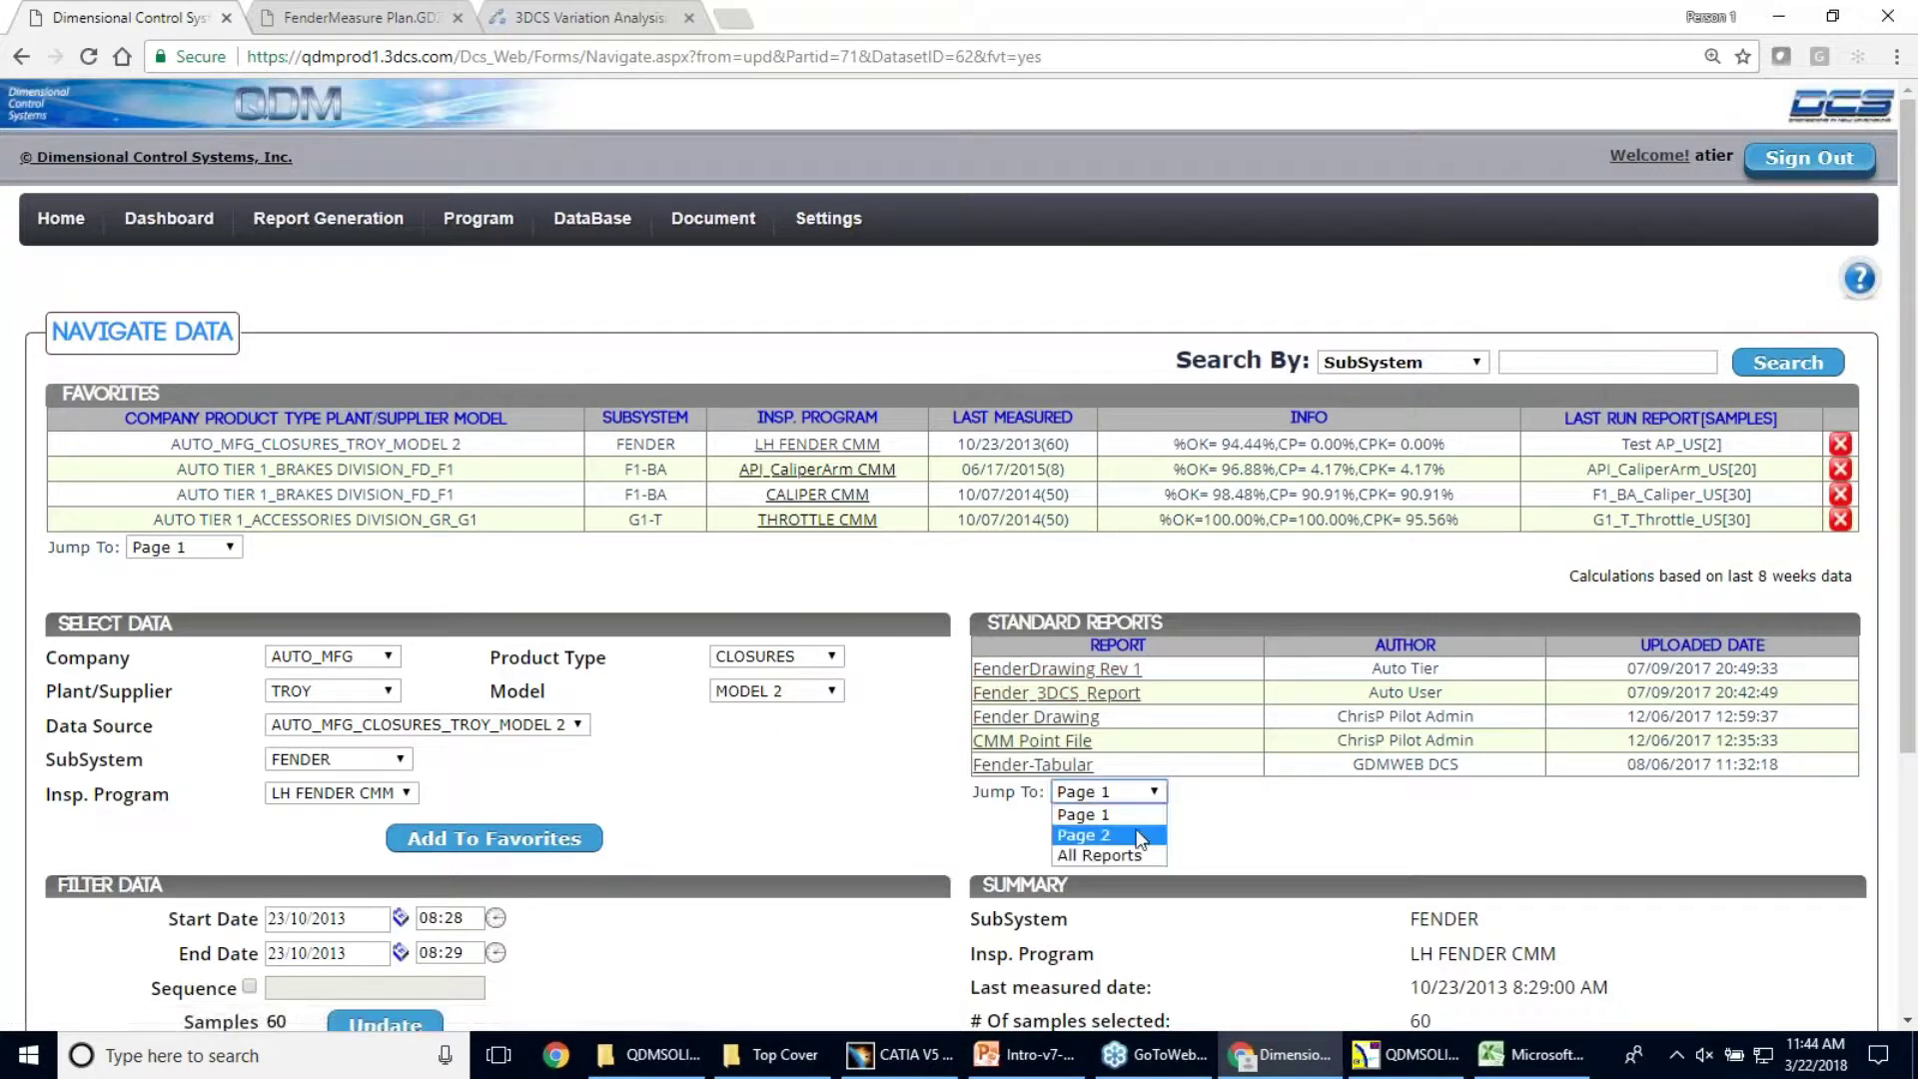
click(1136, 834)
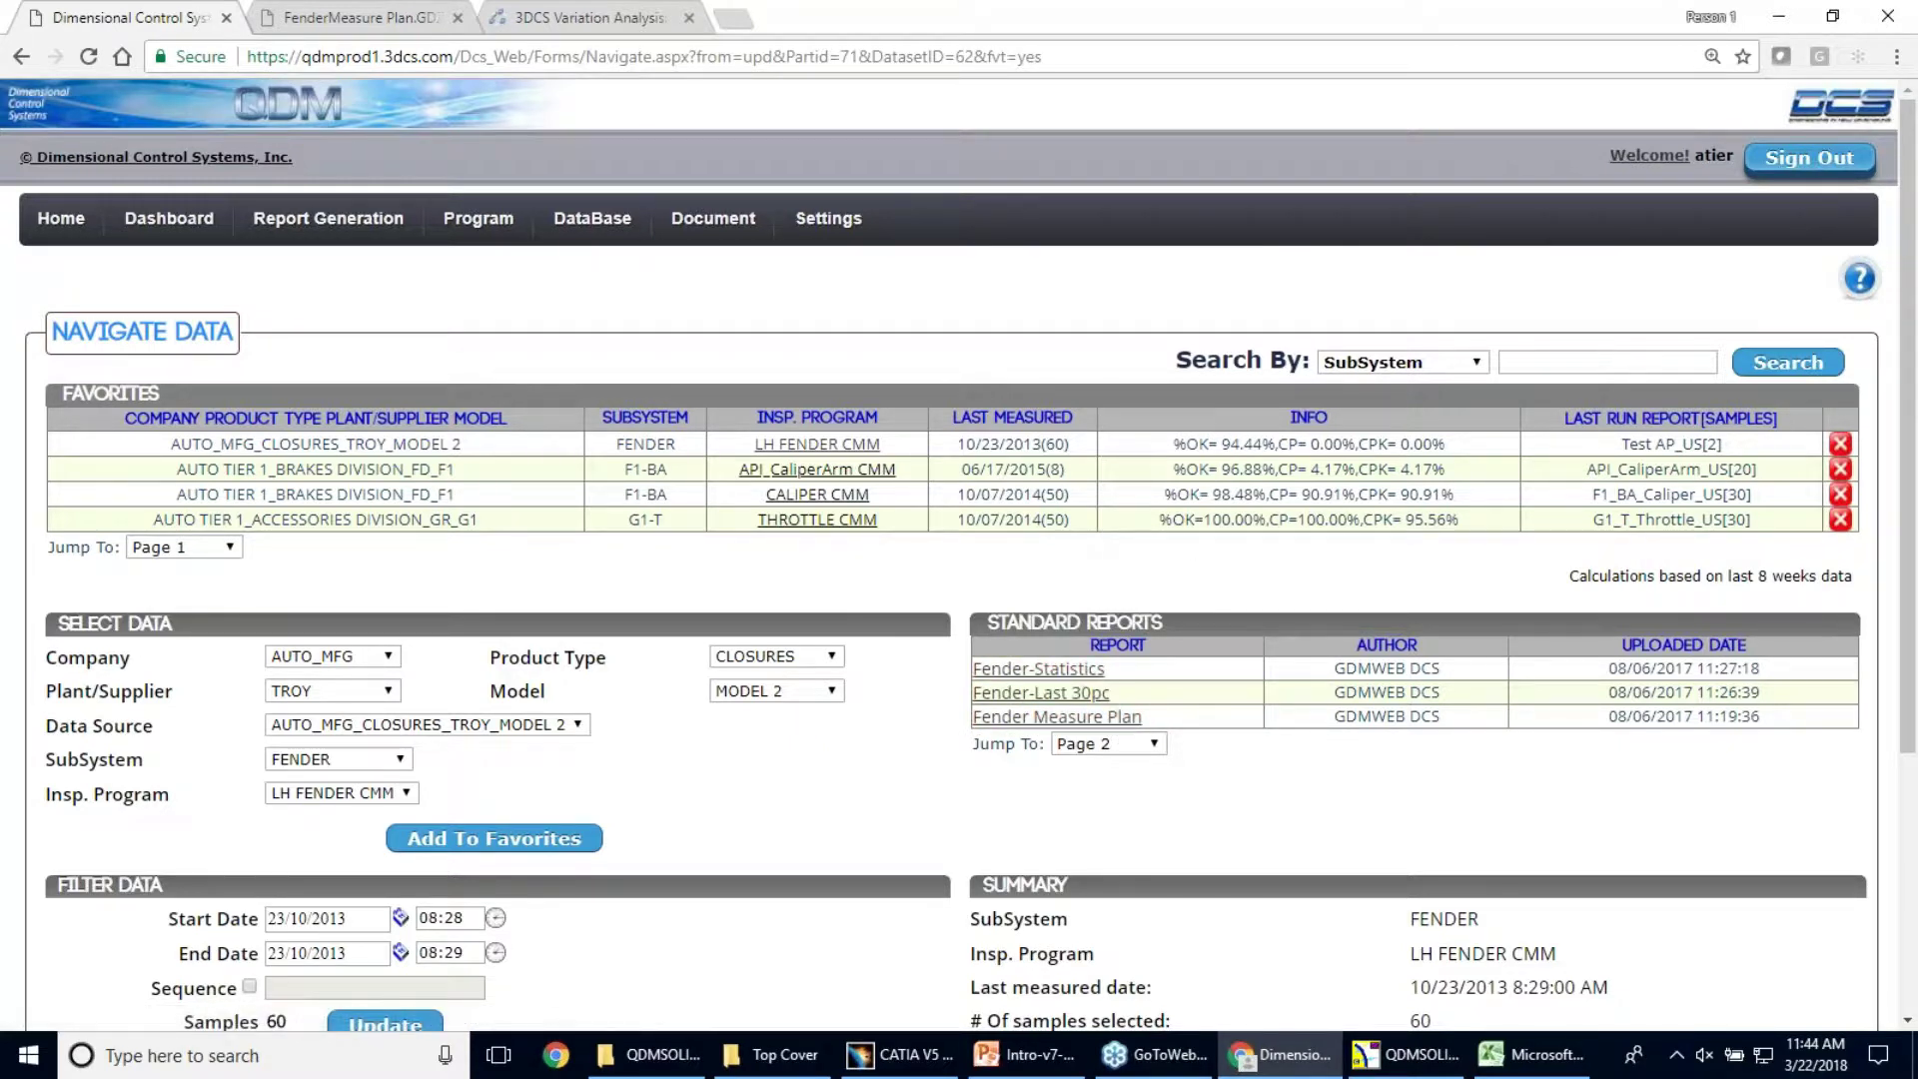
click(1126, 747)
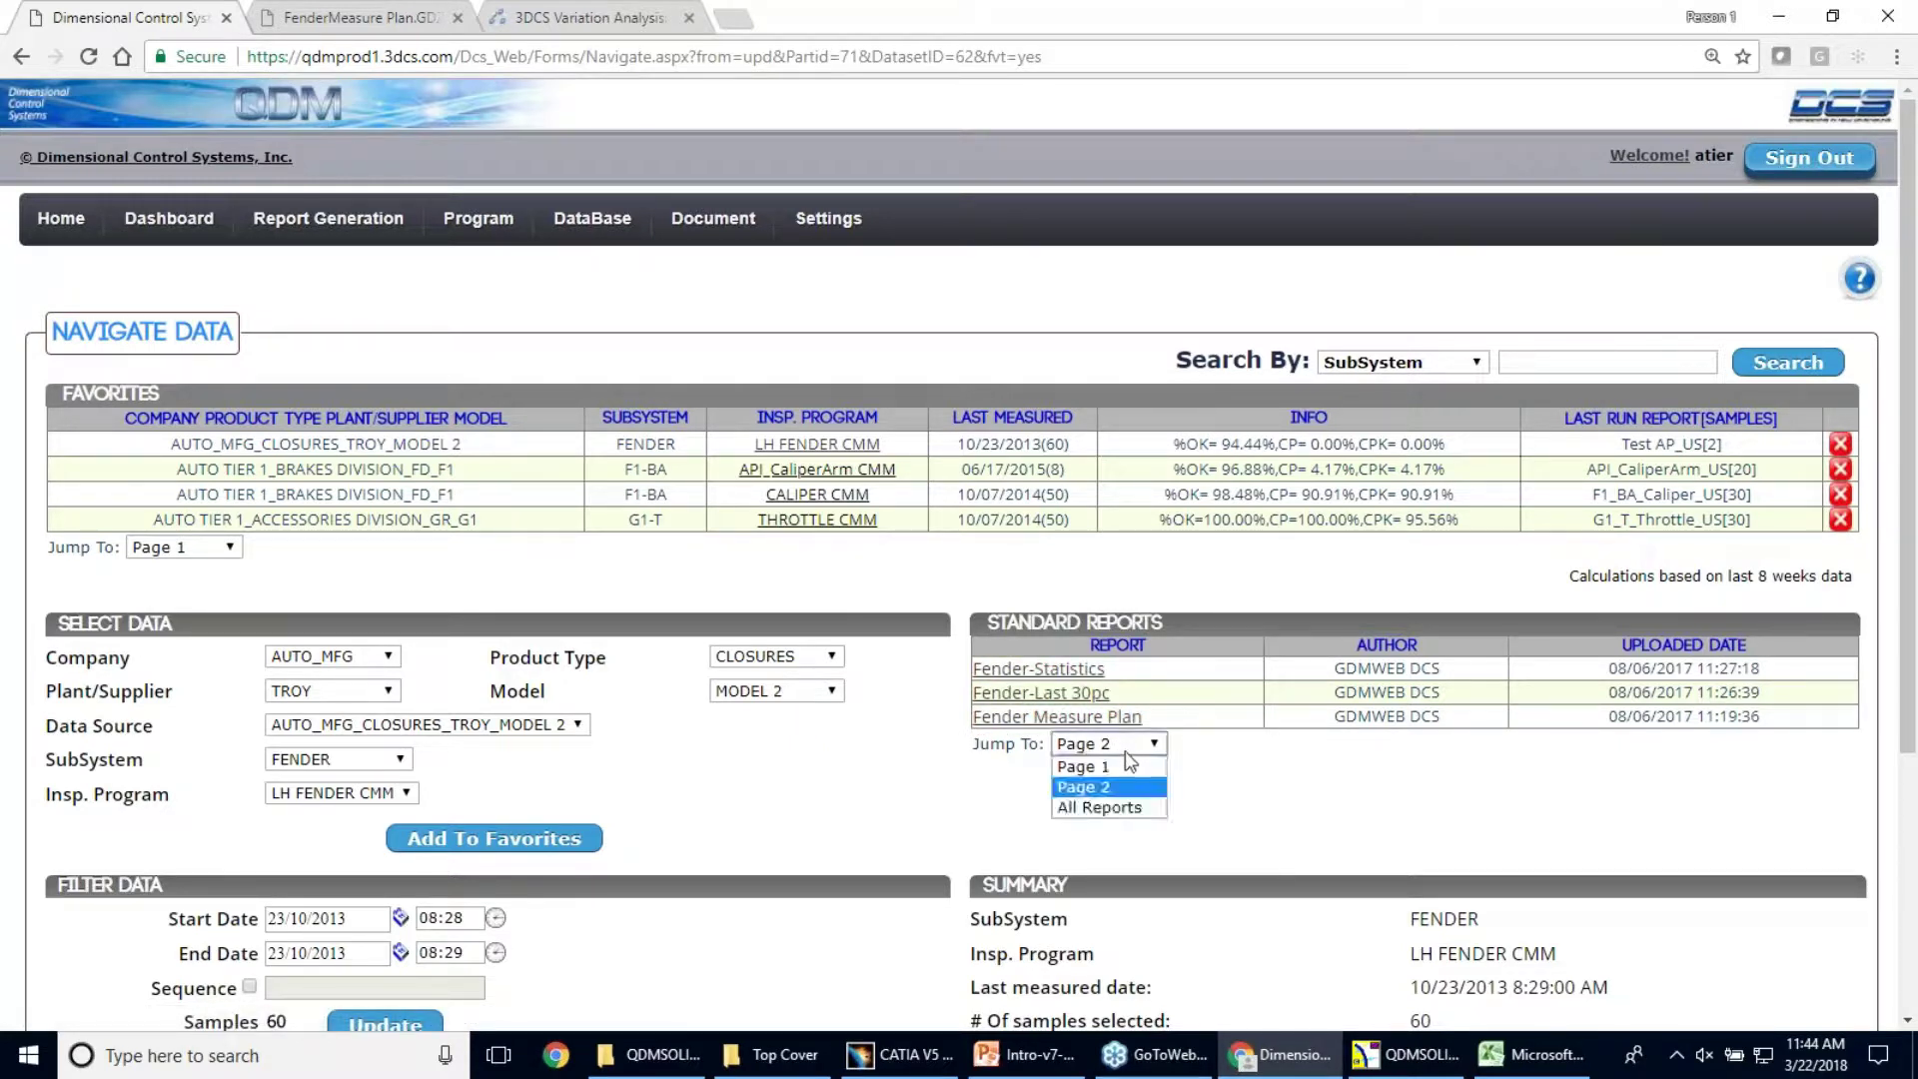
click(1130, 767)
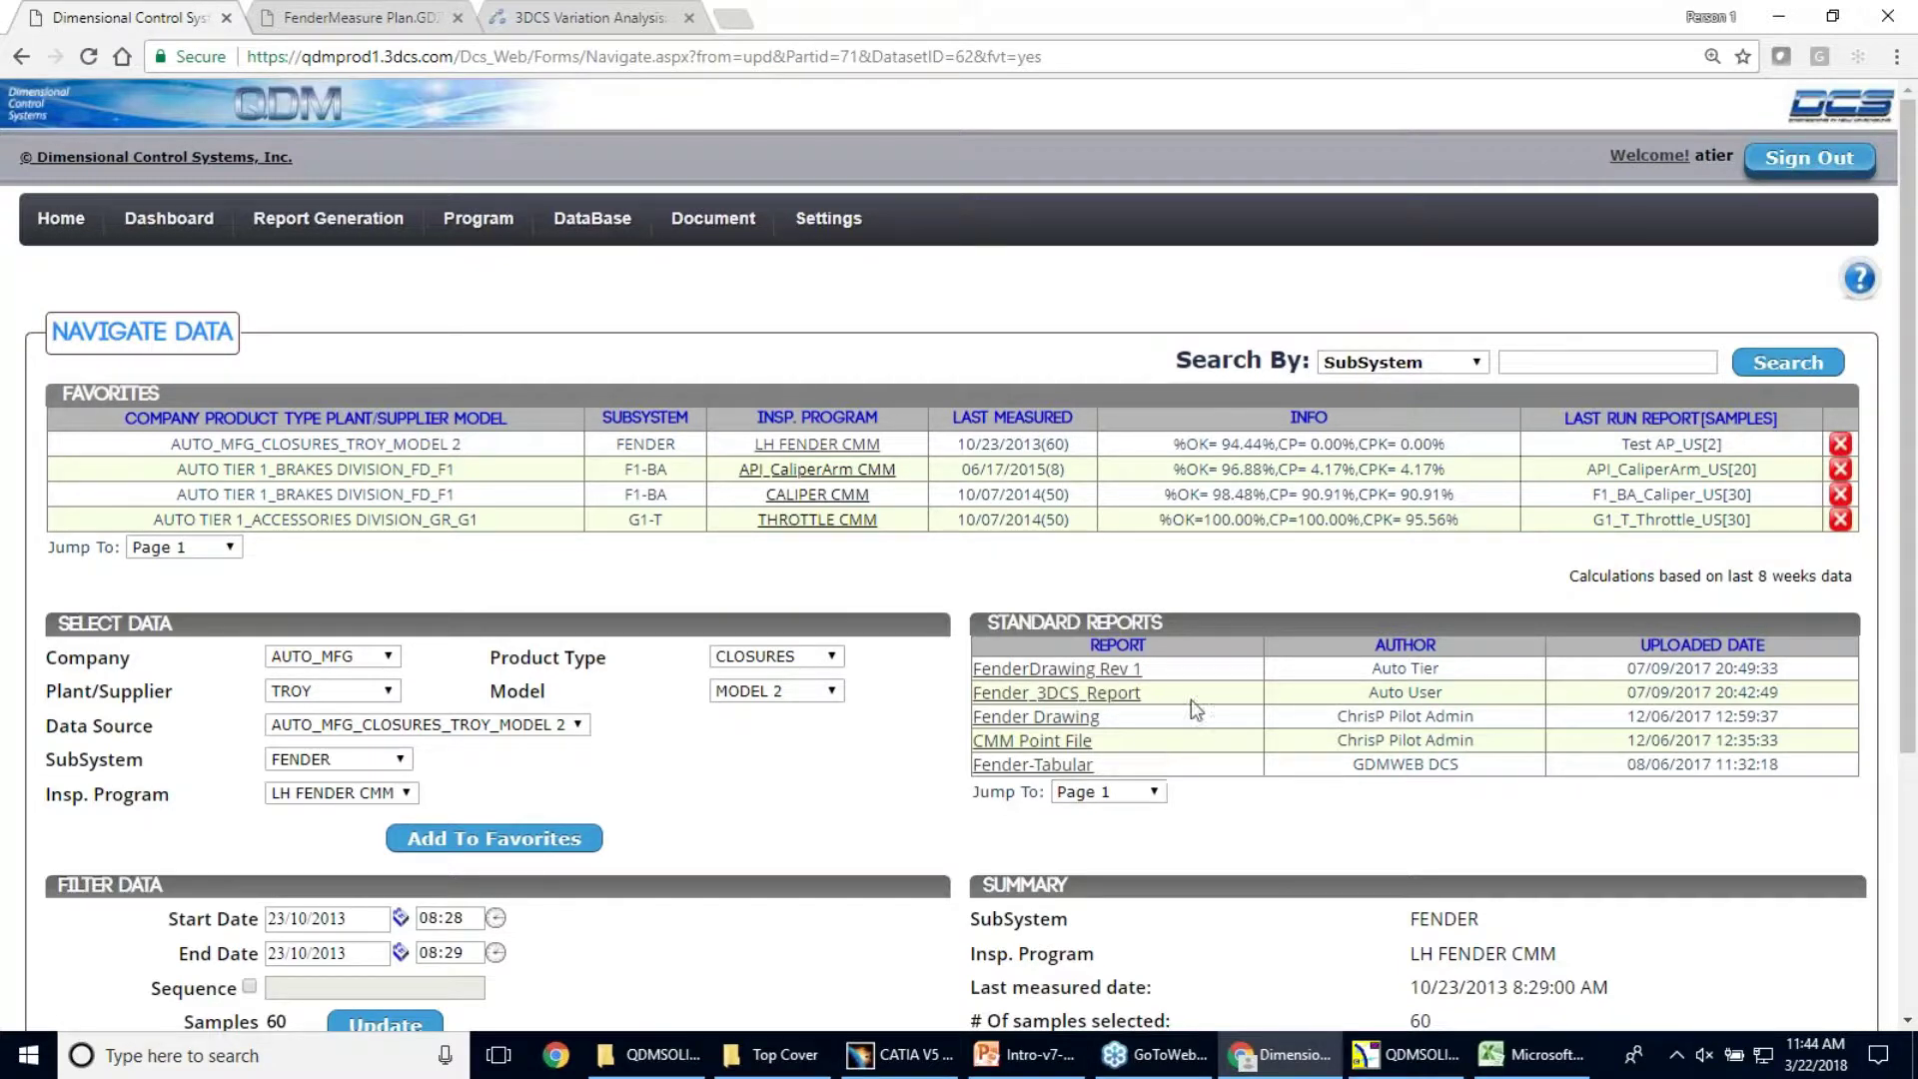
Review the LH FENDER CMM summary and open the Fender-Tabular report
scroll(1094, 584, down, 1)
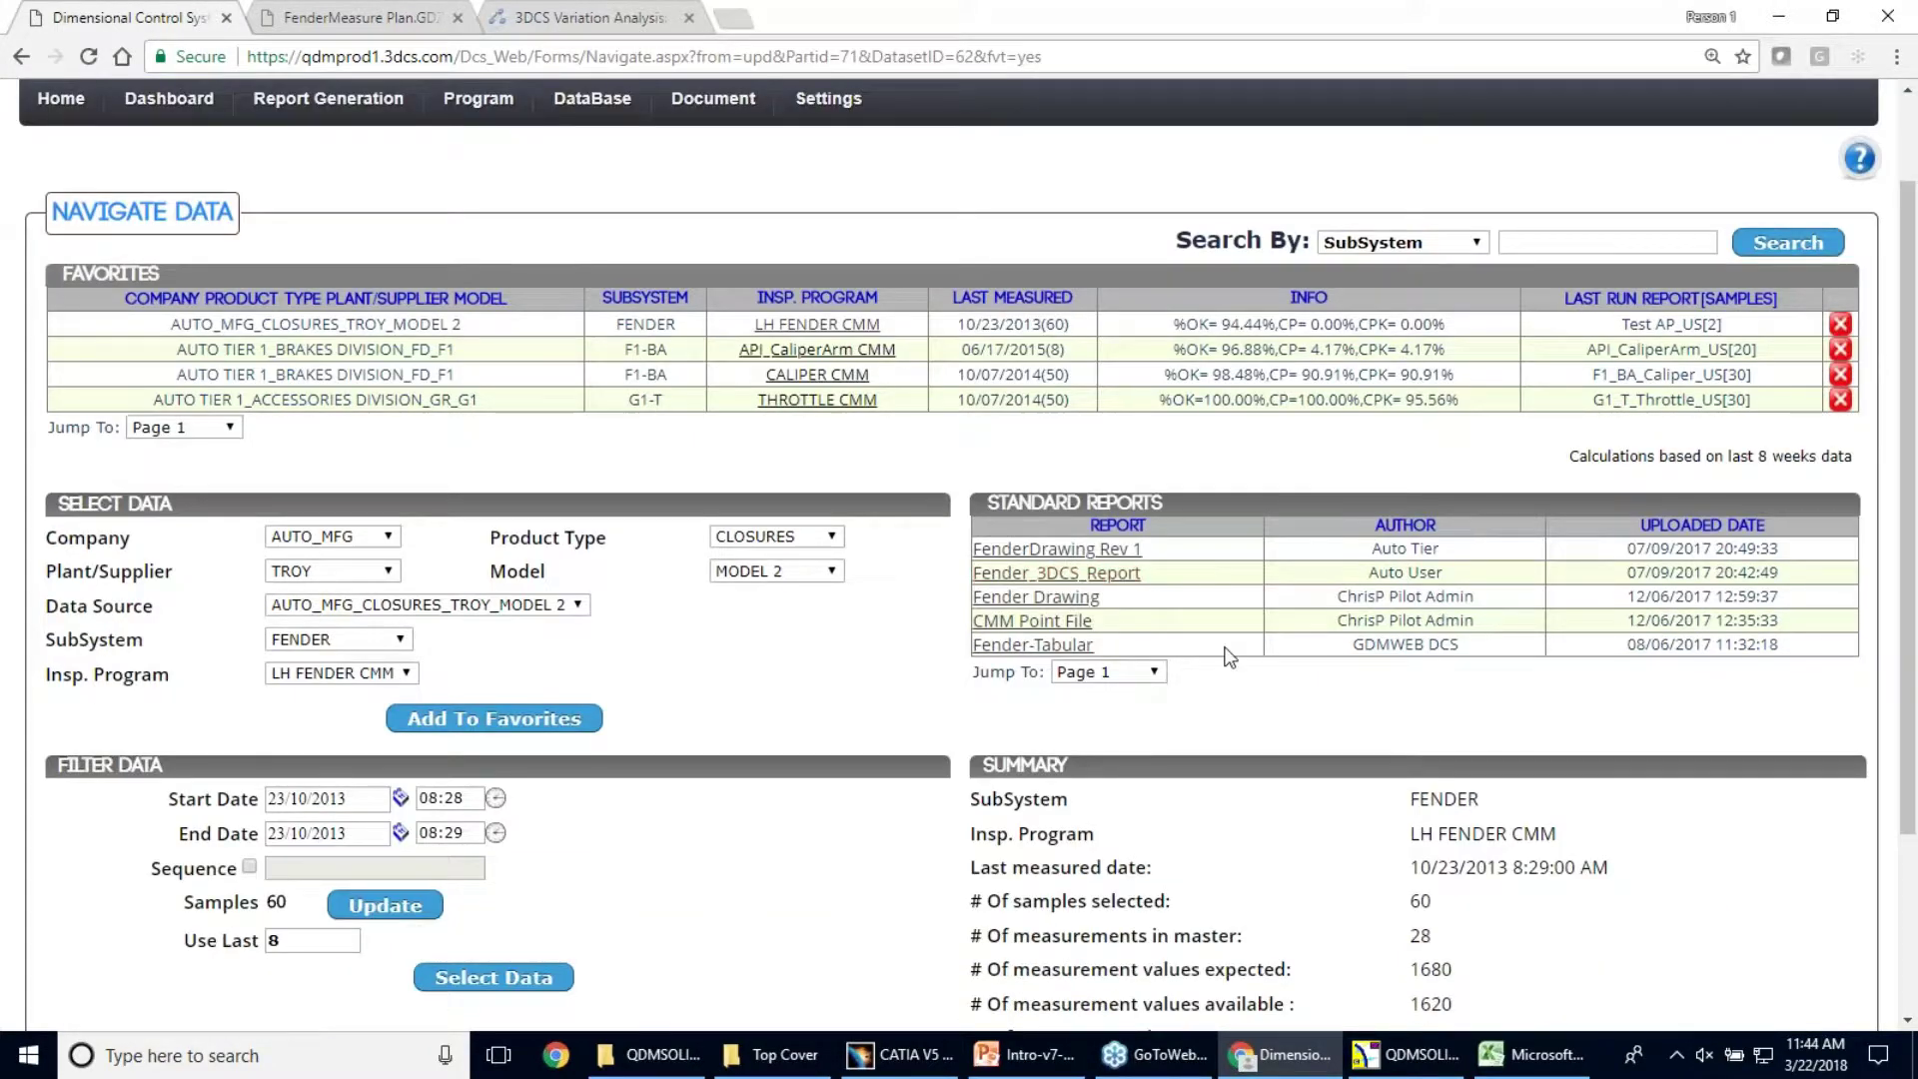
scroll(1215, 574, down, 1)
scroll(1427, 574, up, 2)
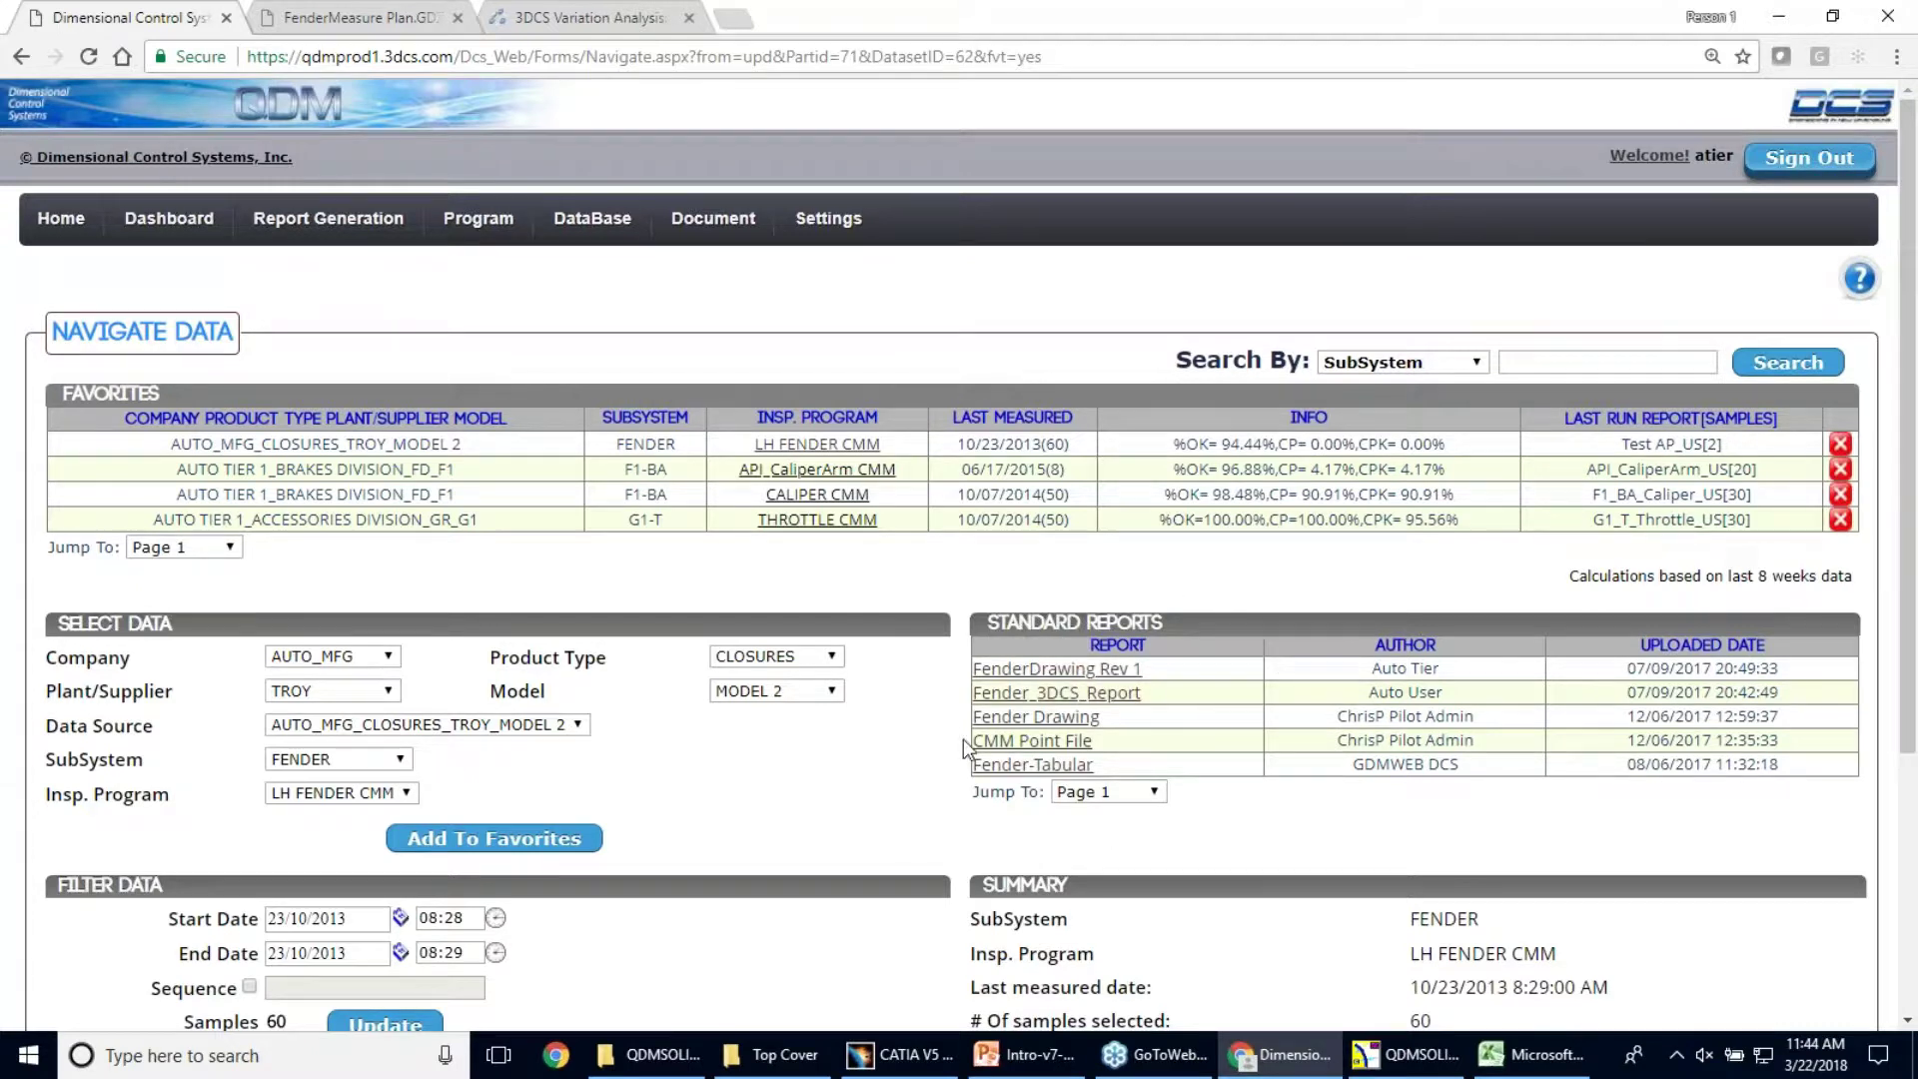
click(1029, 764)
Change Use Last from 8 to 30 samples and apply it with Select Data
mouse_move(1048, 1065)
scroll(719, 724, down, 2)
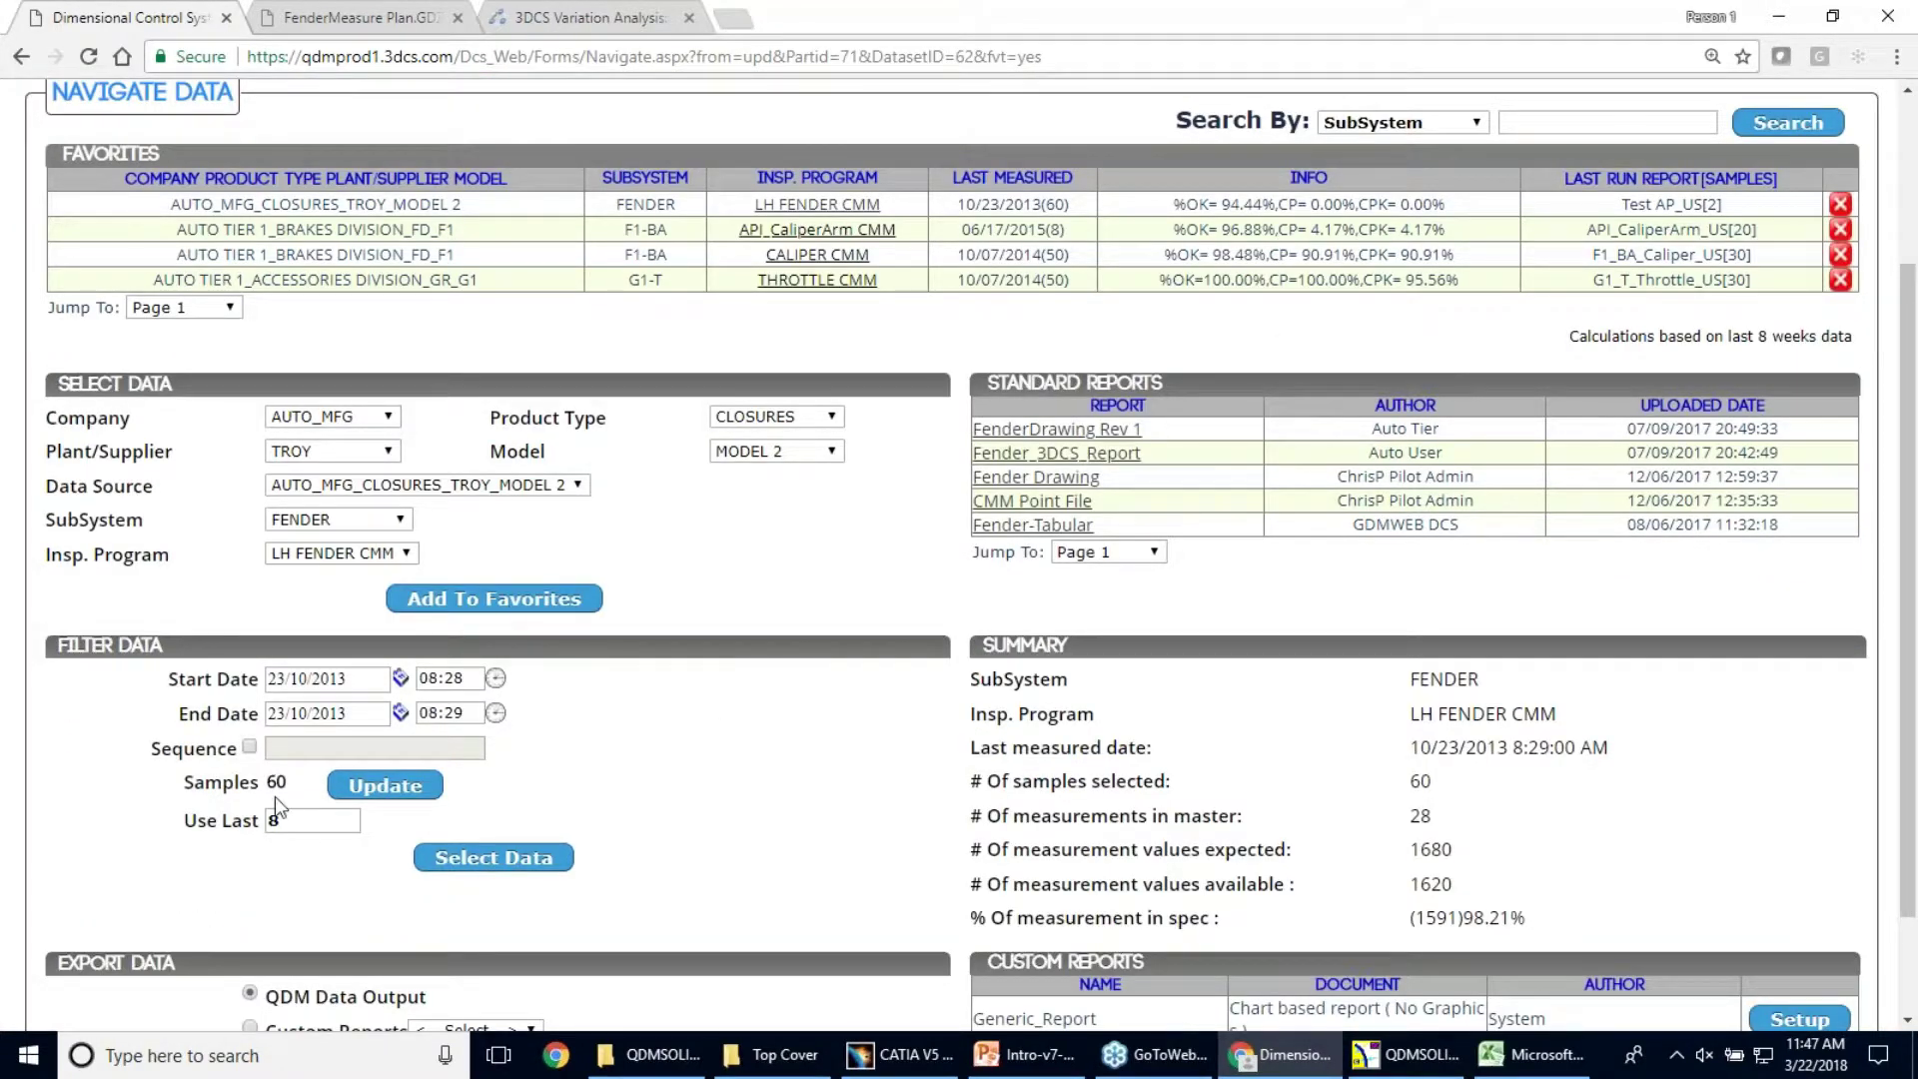
drag(282, 820, 226, 810)
text(03)
key(BackSpace)
key(BackSpace)
text(30)
drag(328, 819, 212, 817)
click(213, 821)
click(507, 854)
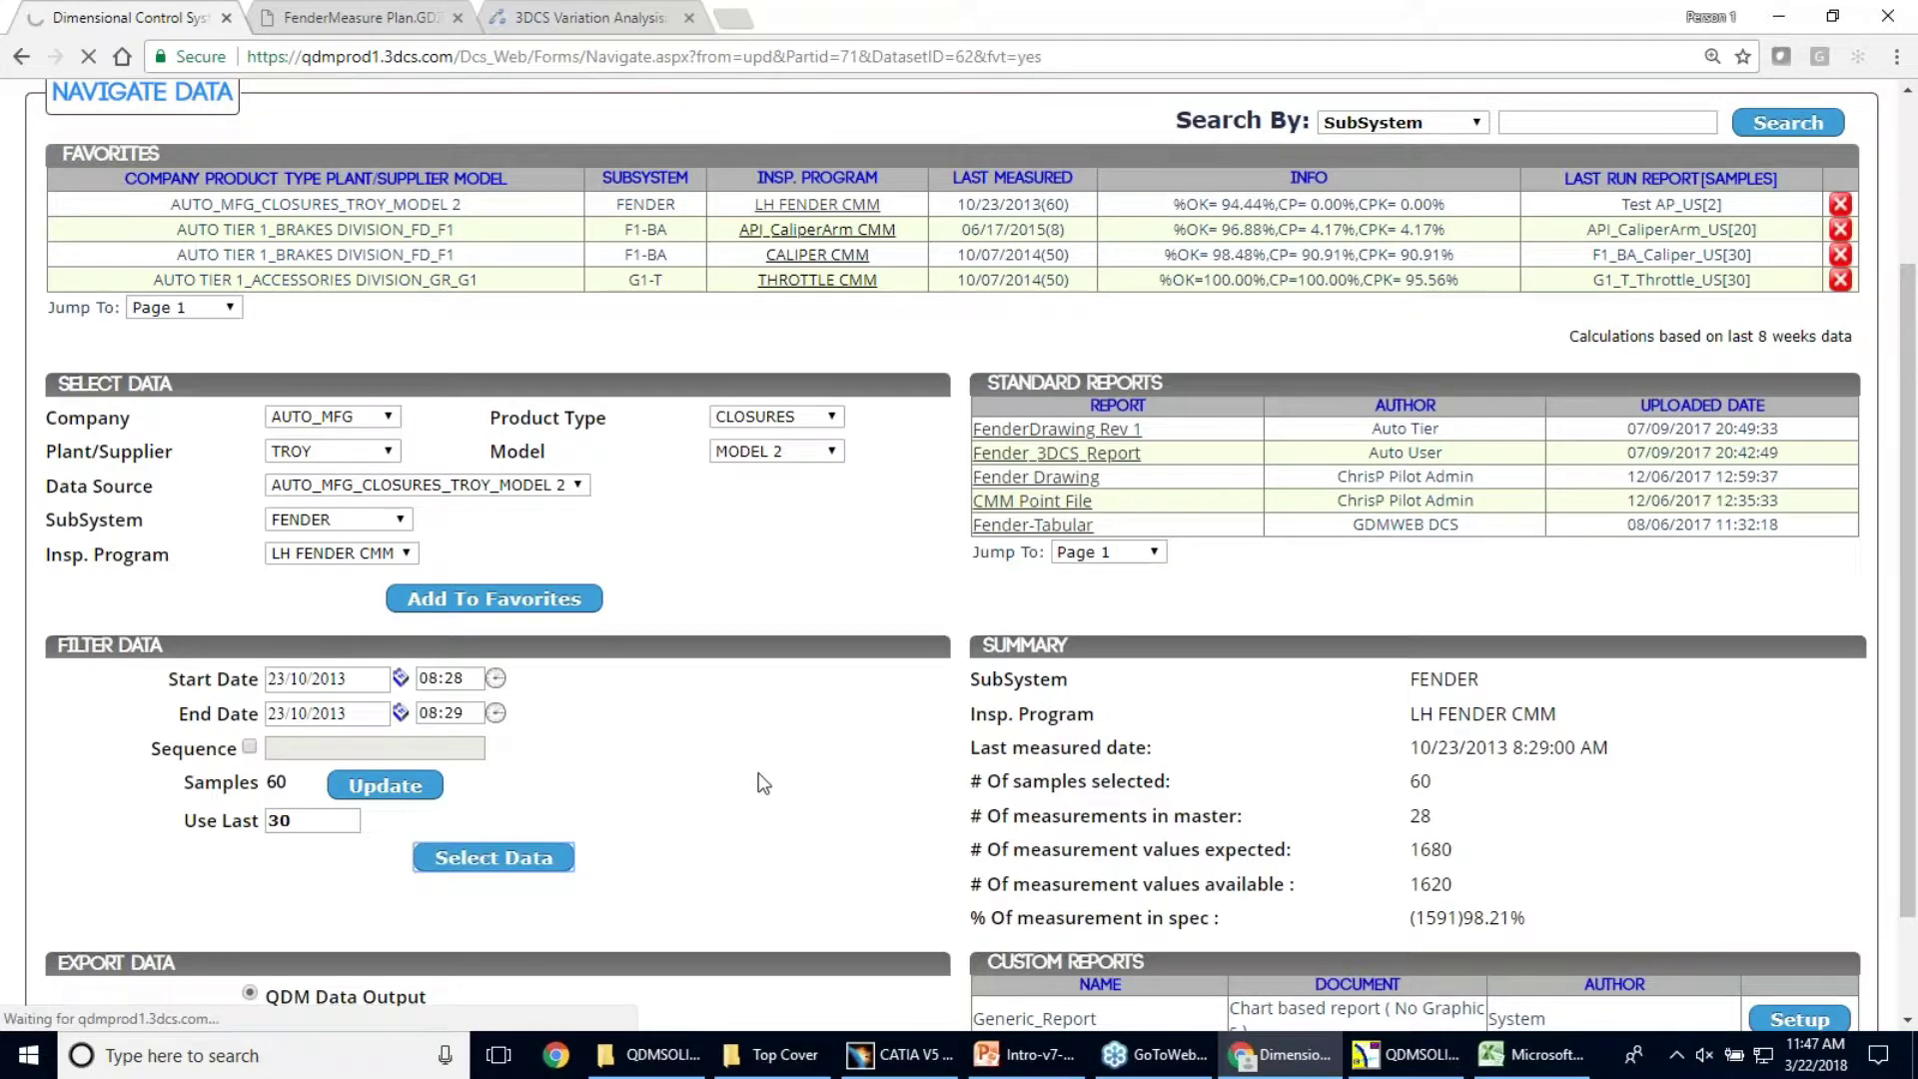
scroll(894, 751, down, 4)
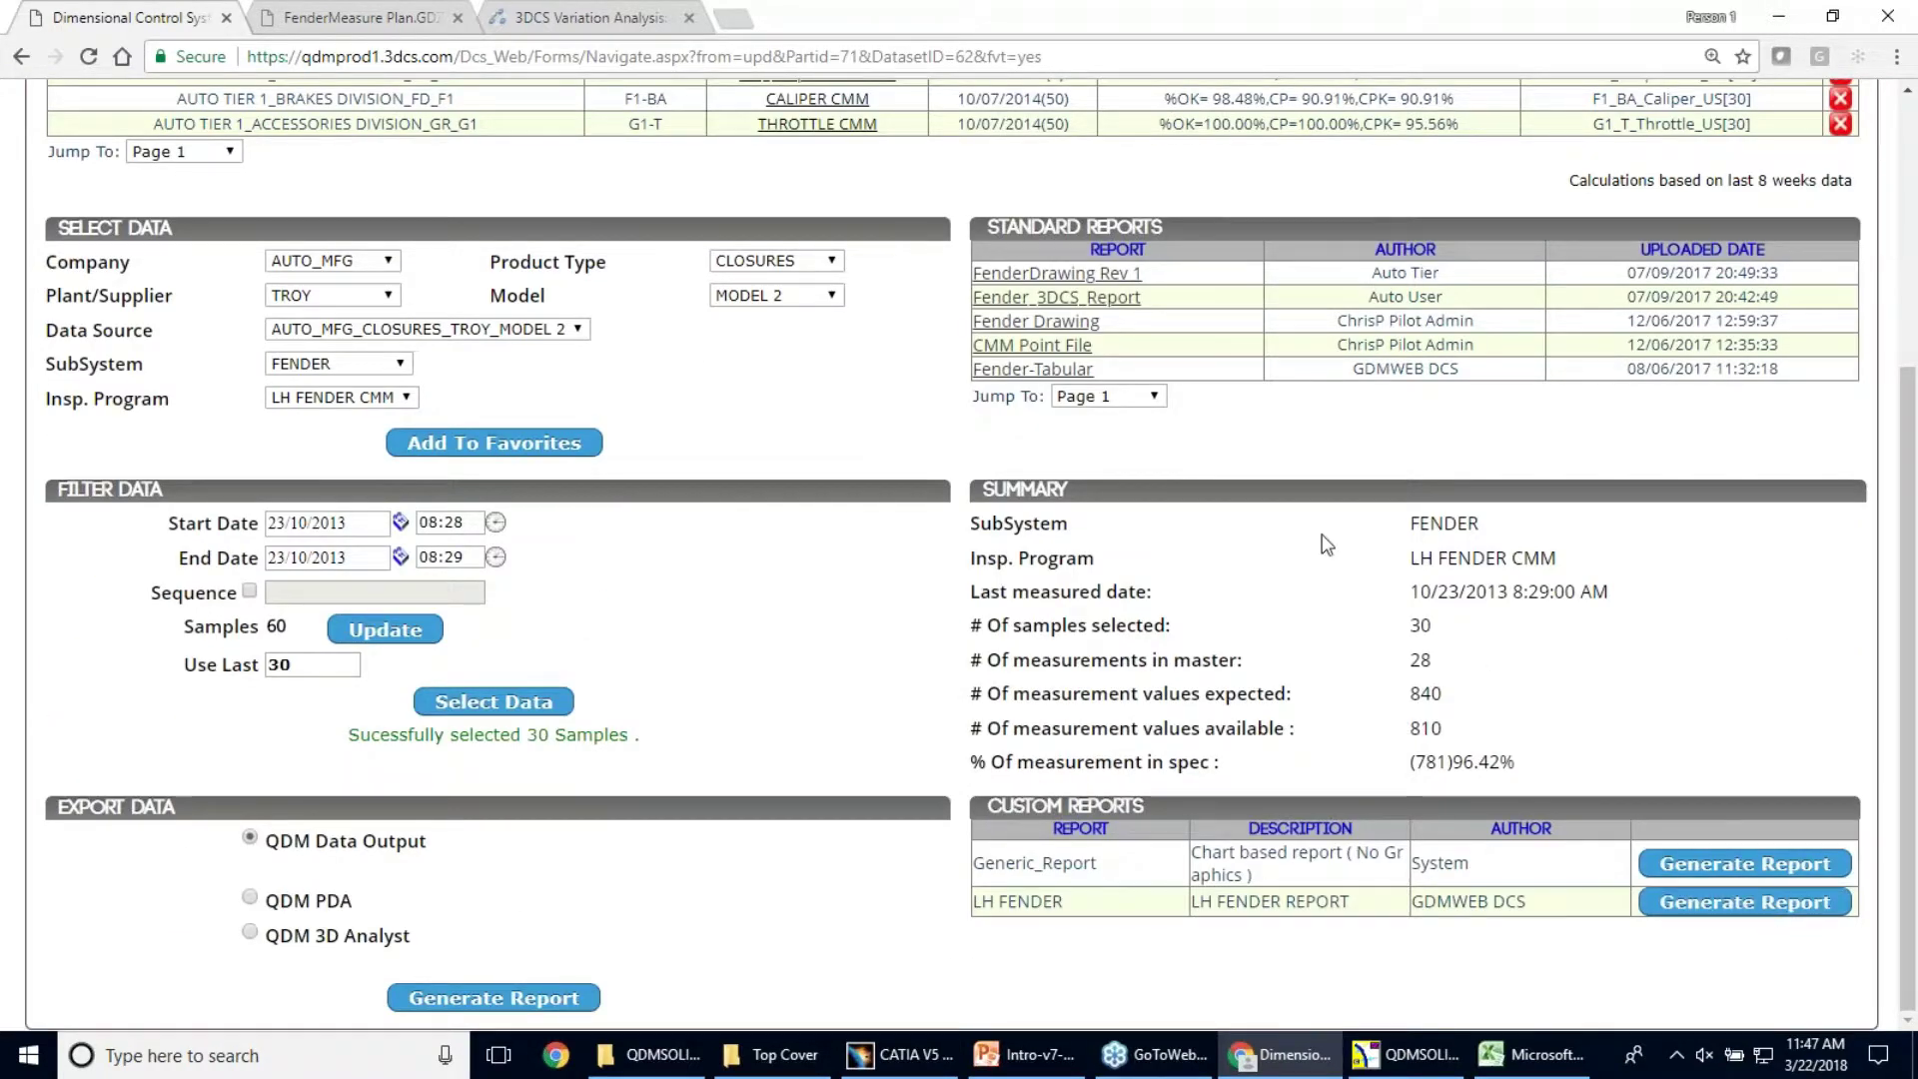
Generate the LH FENDER custom report from the Custom Reports list
click(1699, 903)
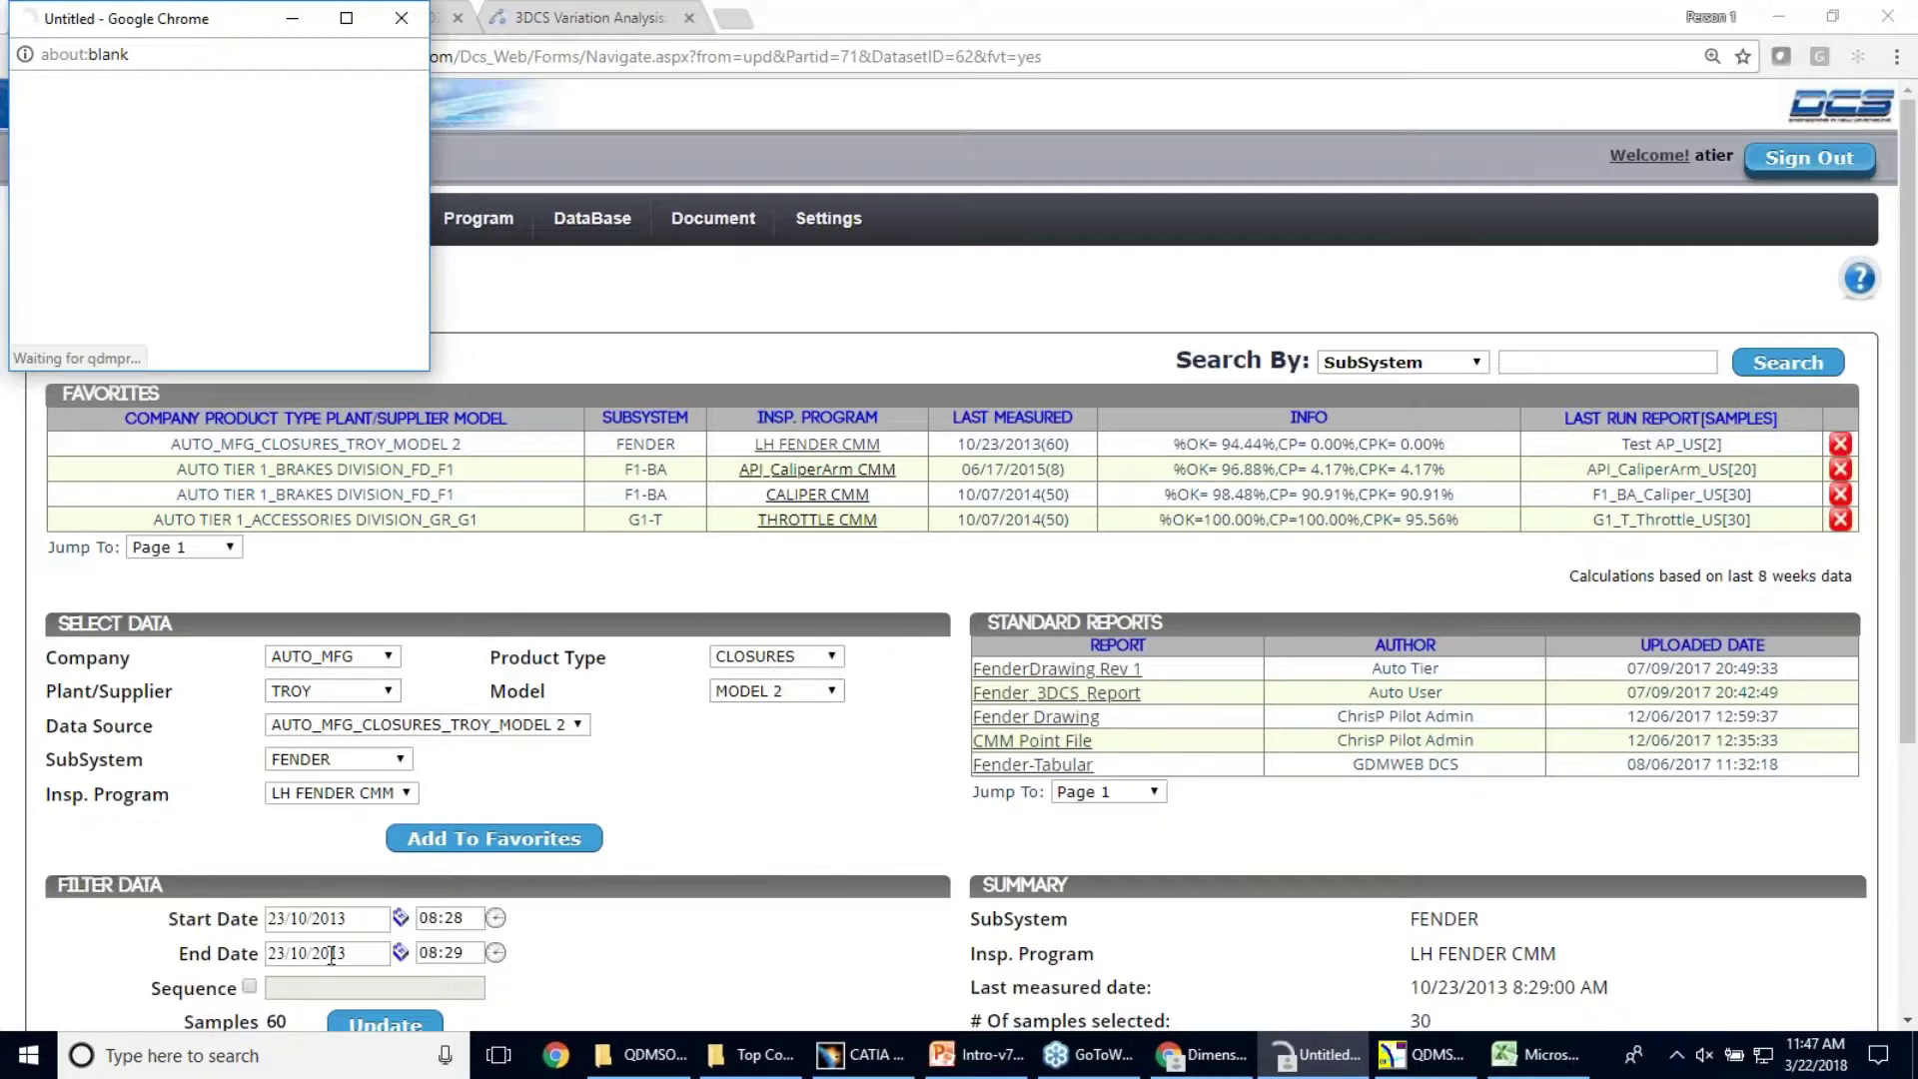
scroll(235, 924, down, 1)
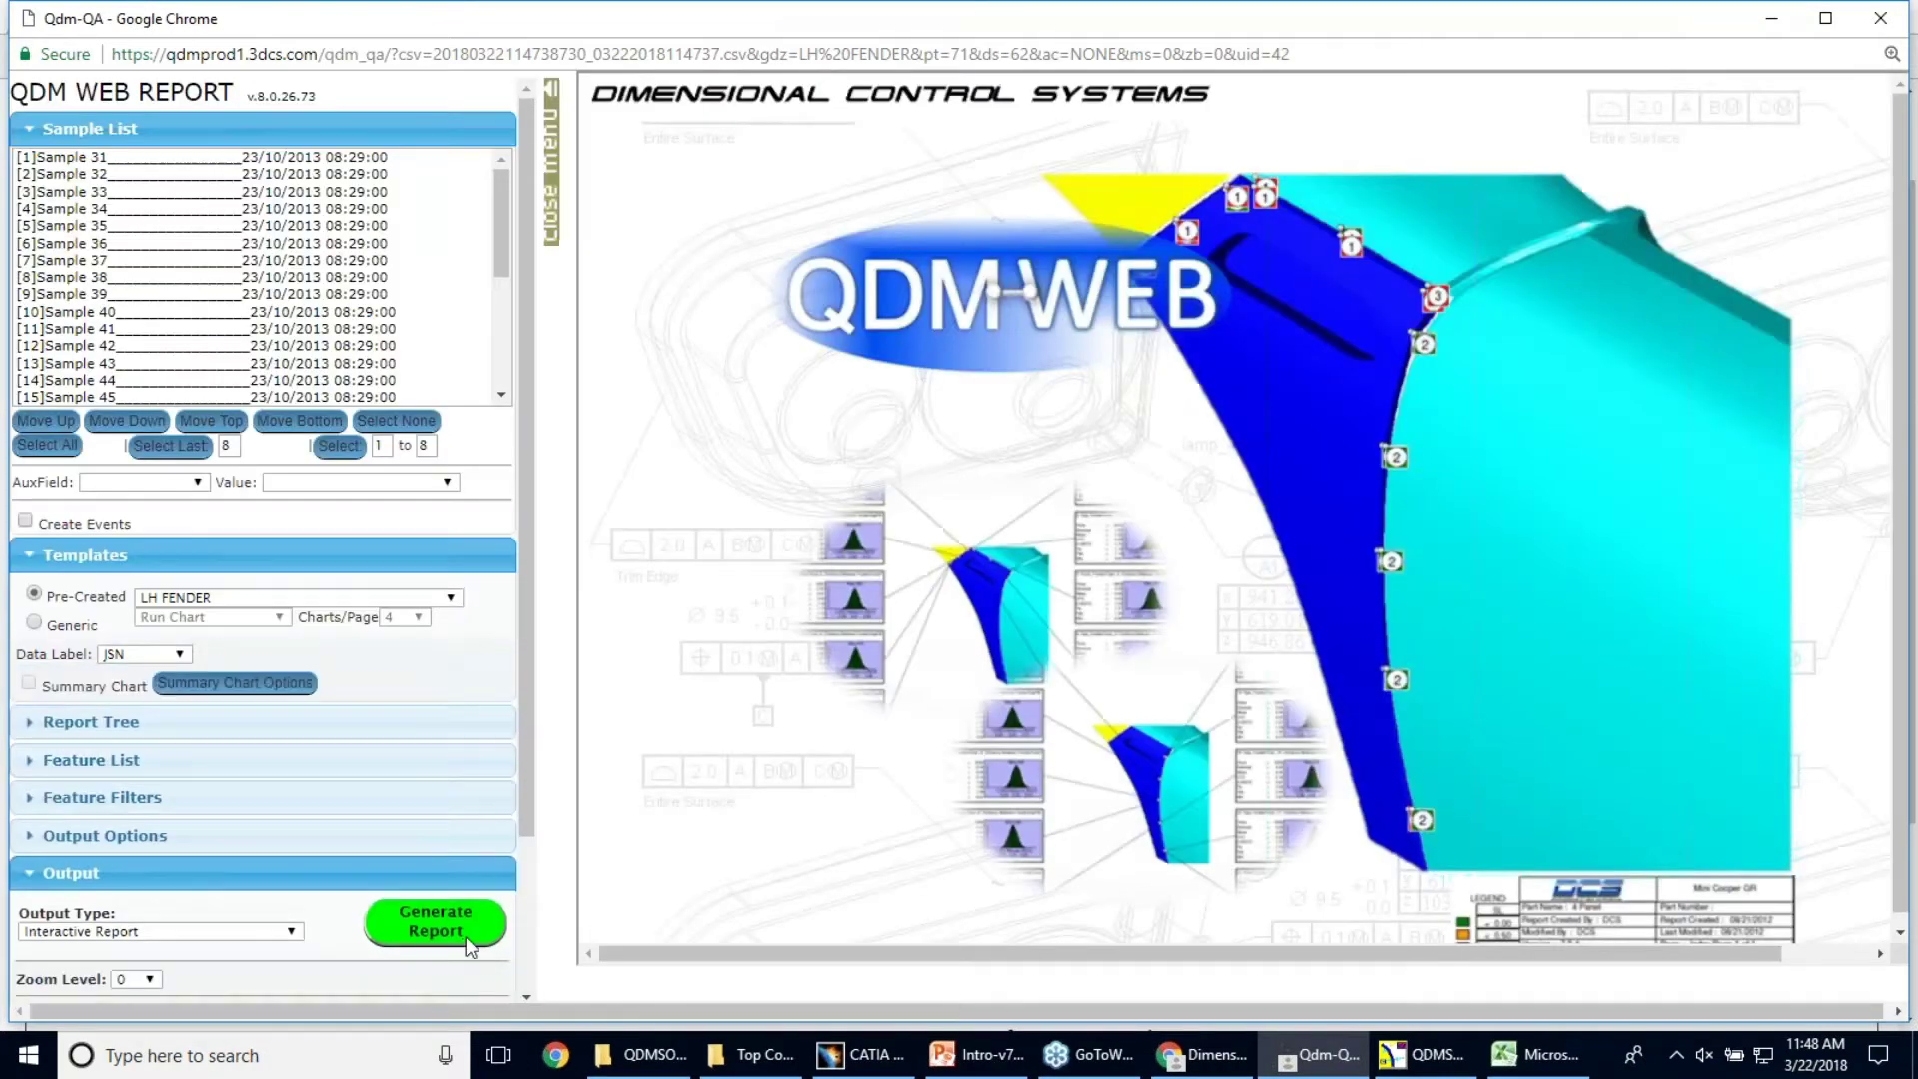
Generate the interactive fender report and review the FNDL5, FNDL6 and FNDL7 run charts
click(428, 877)
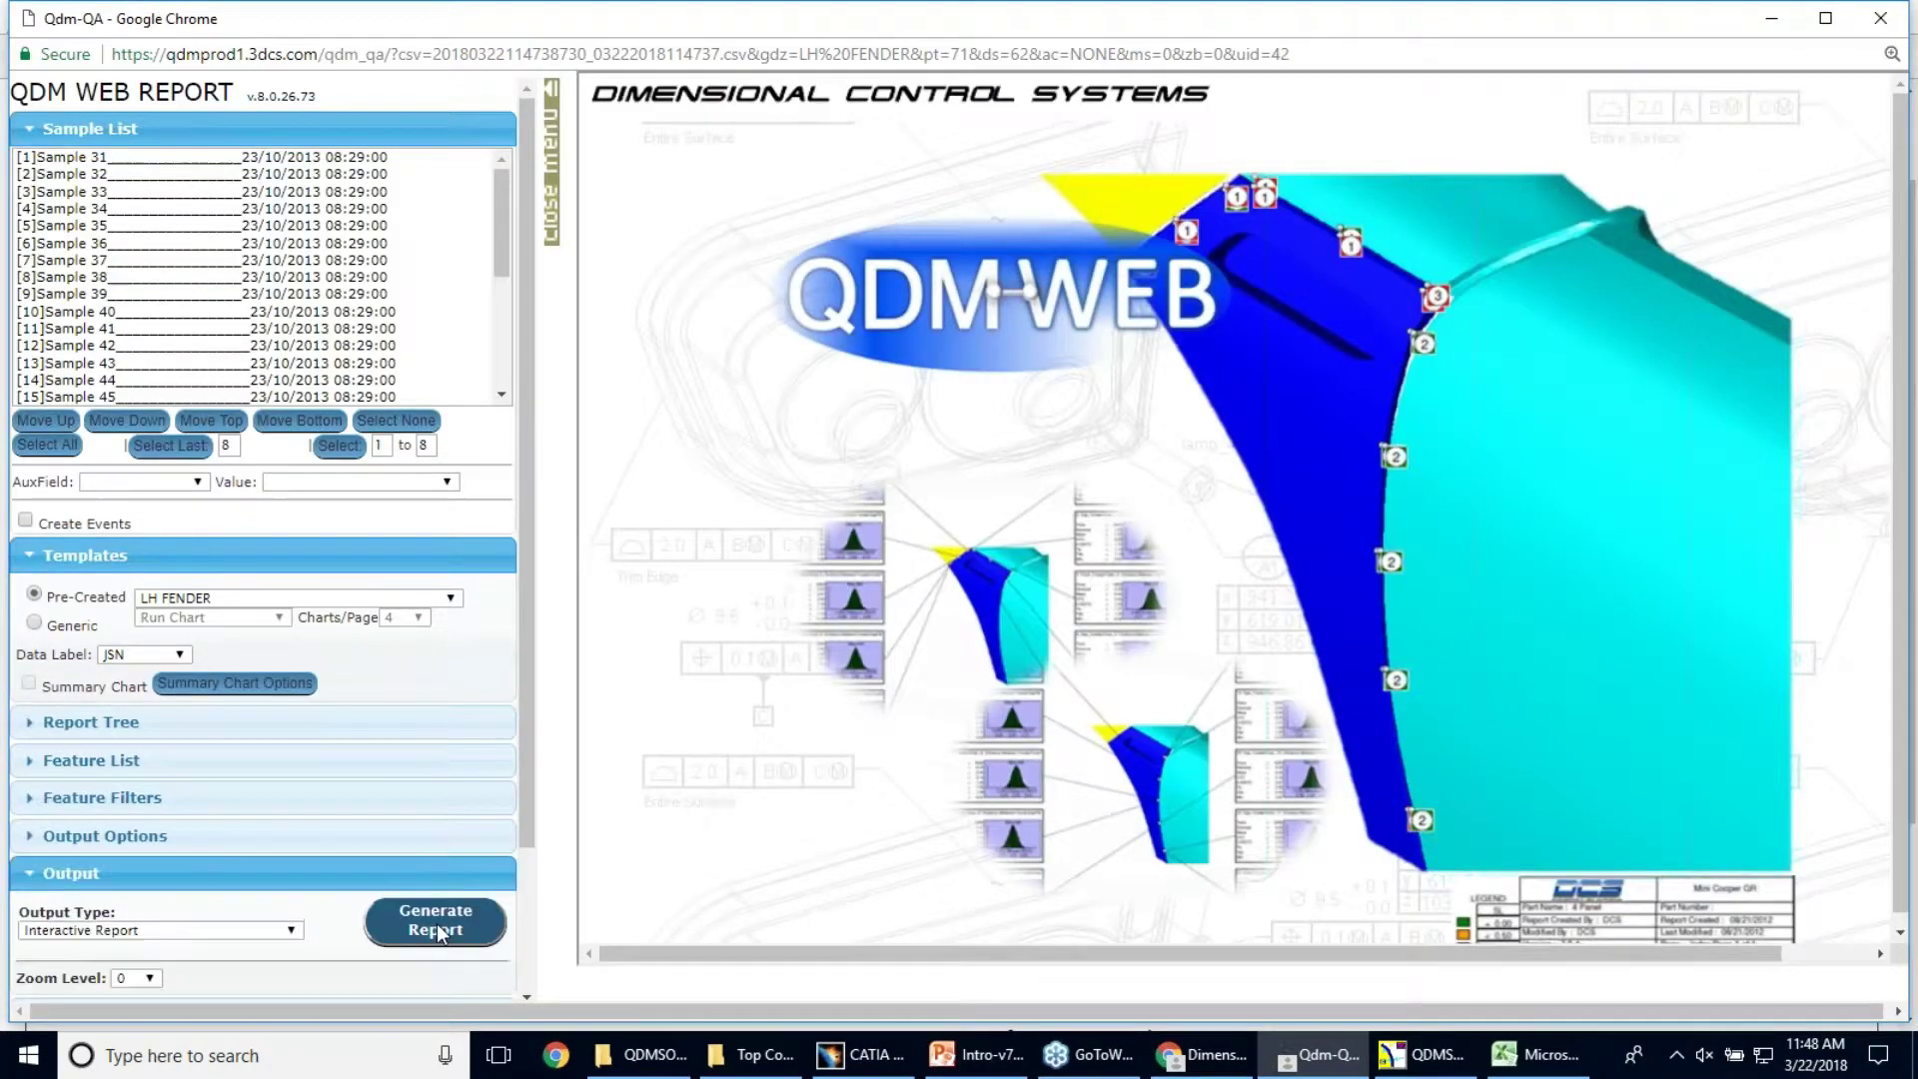
click(432, 927)
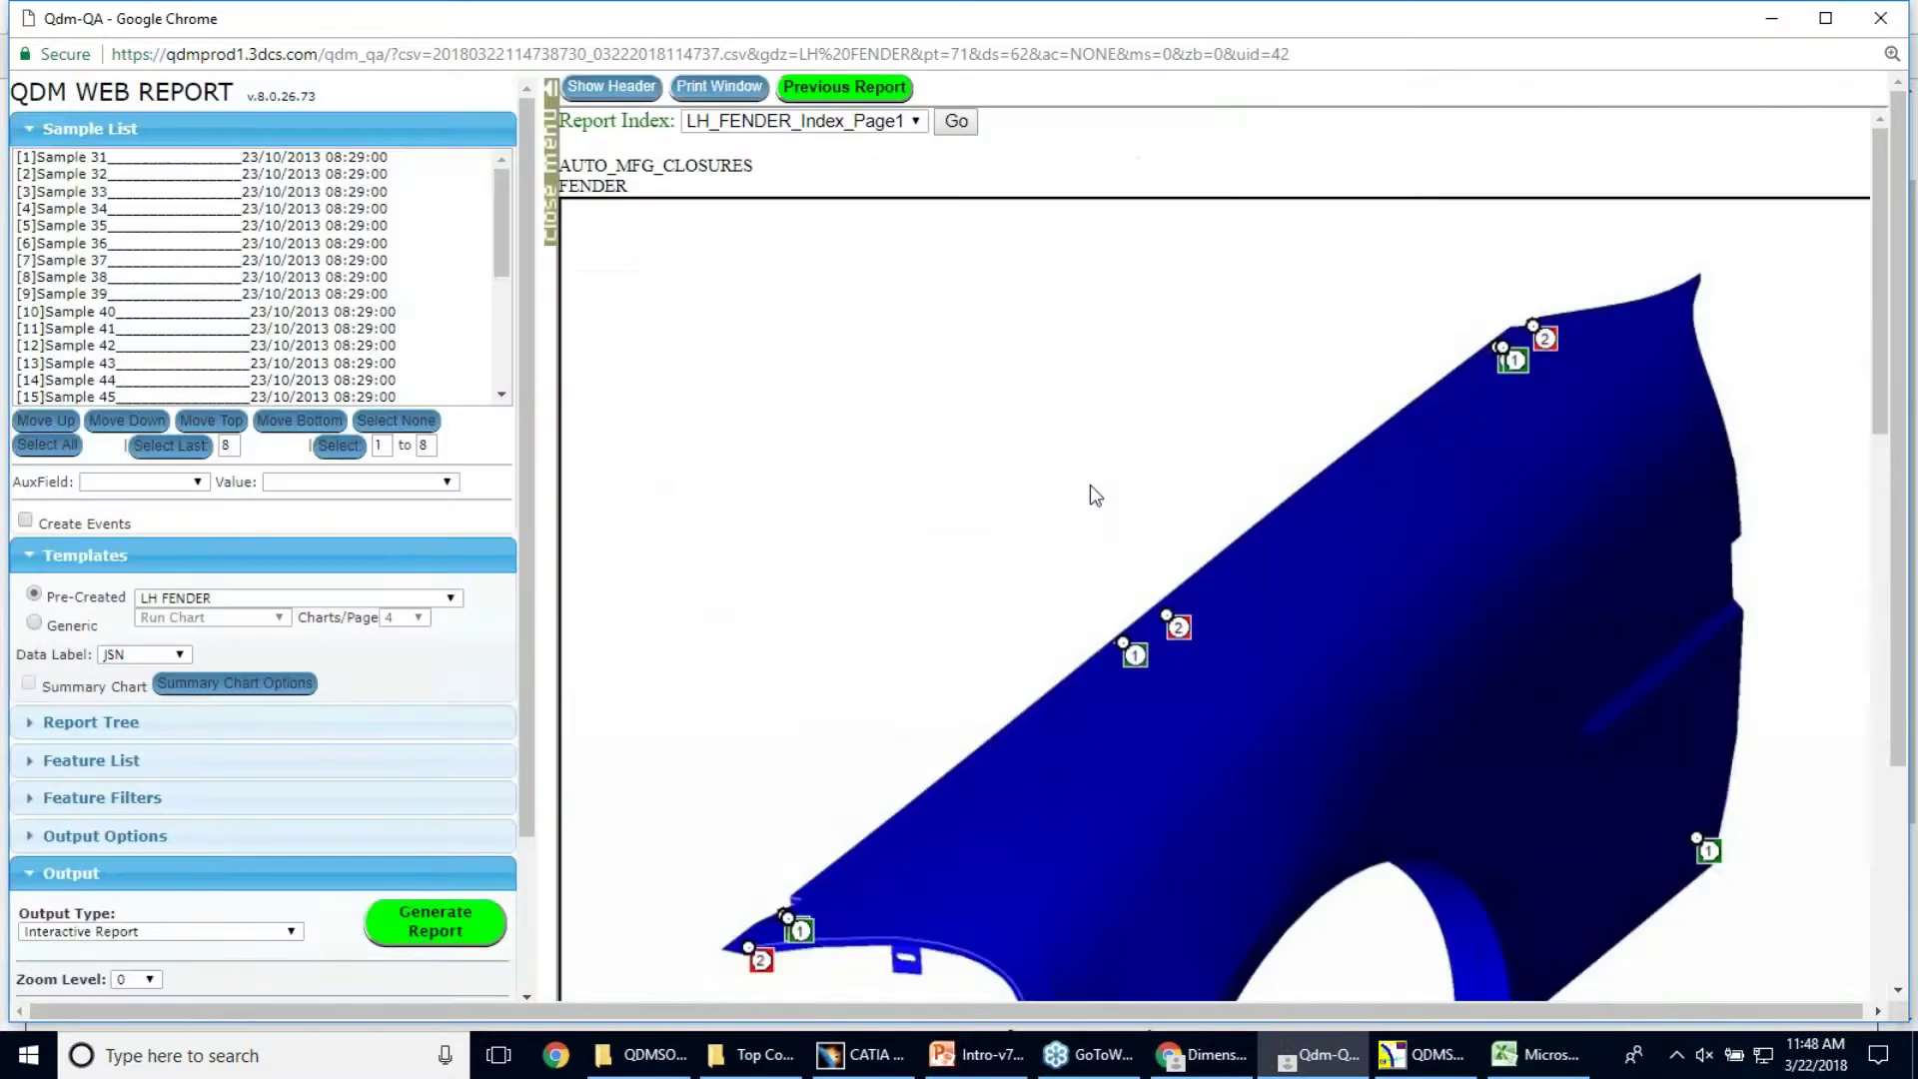
scroll(1248, 257, down, 10)
scroll(1166, 191, down, 10)
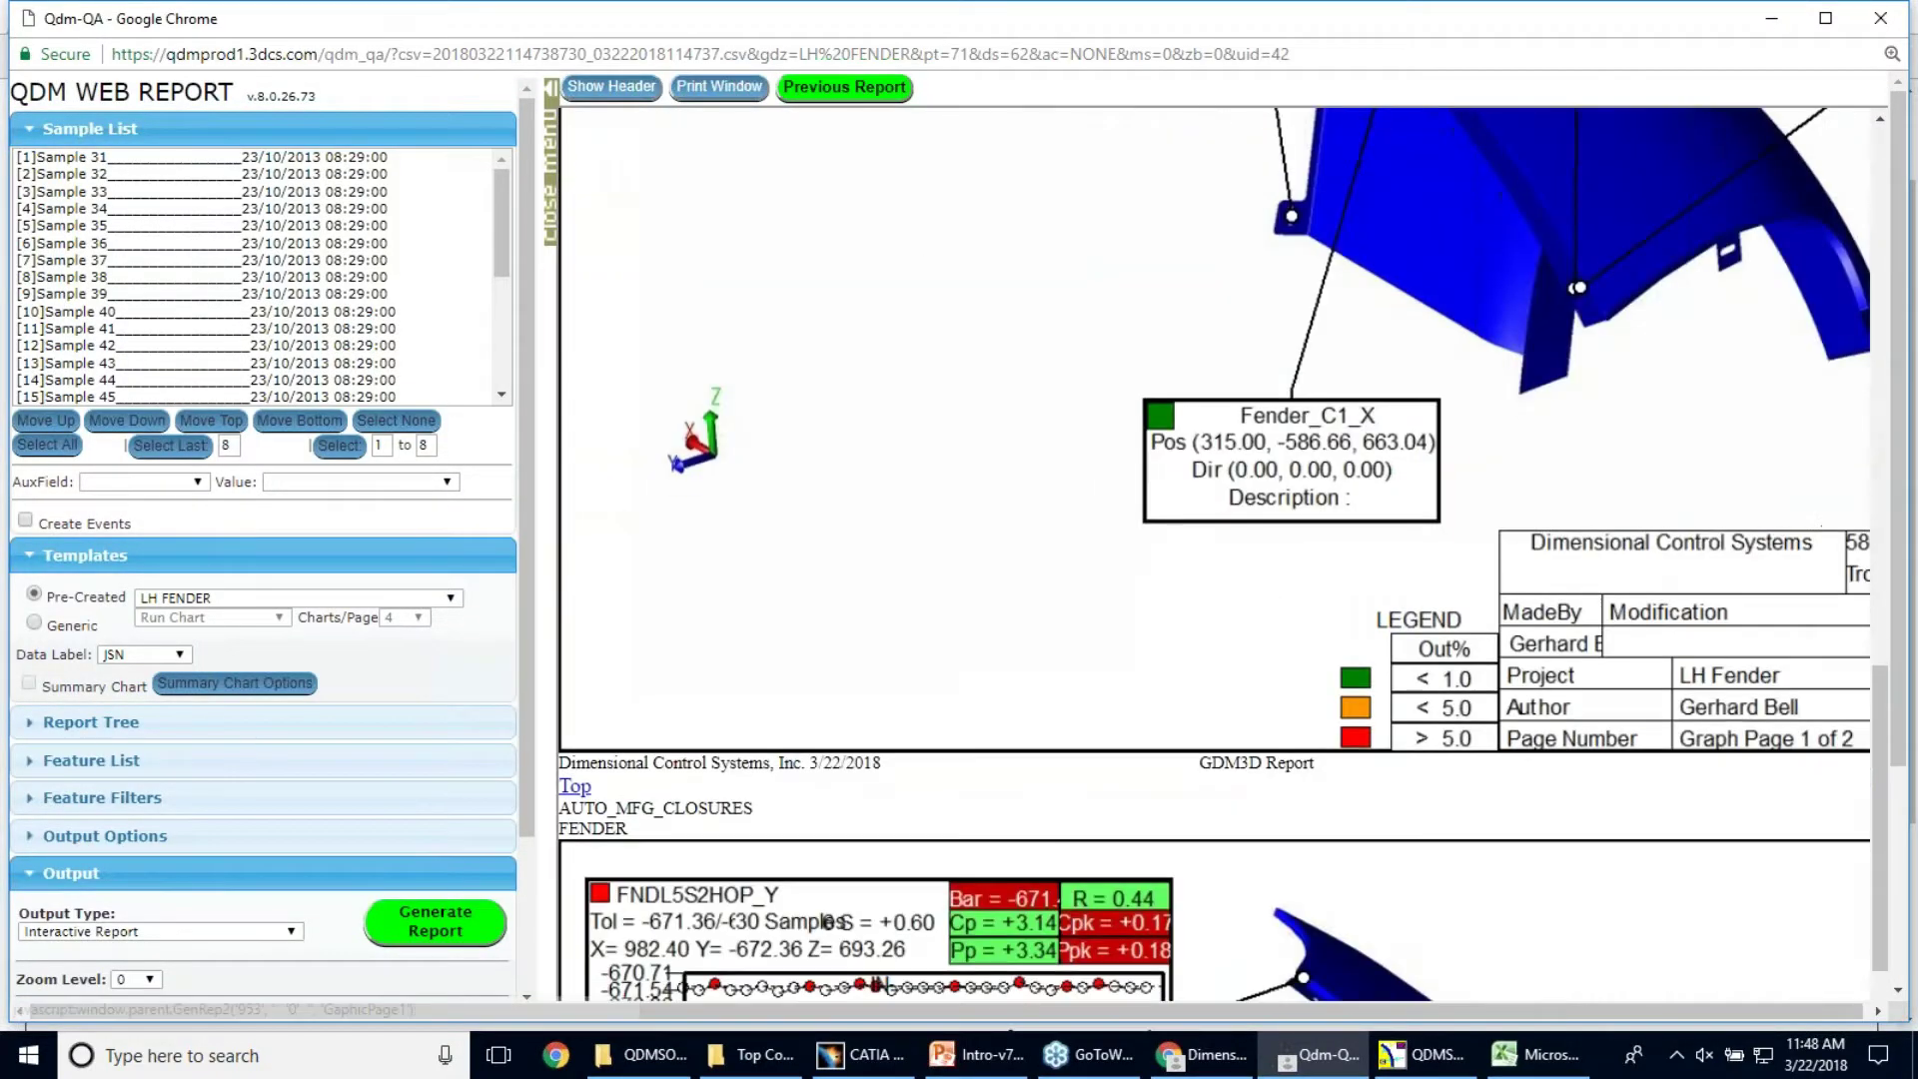
scroll(1018, 687, up, 1)
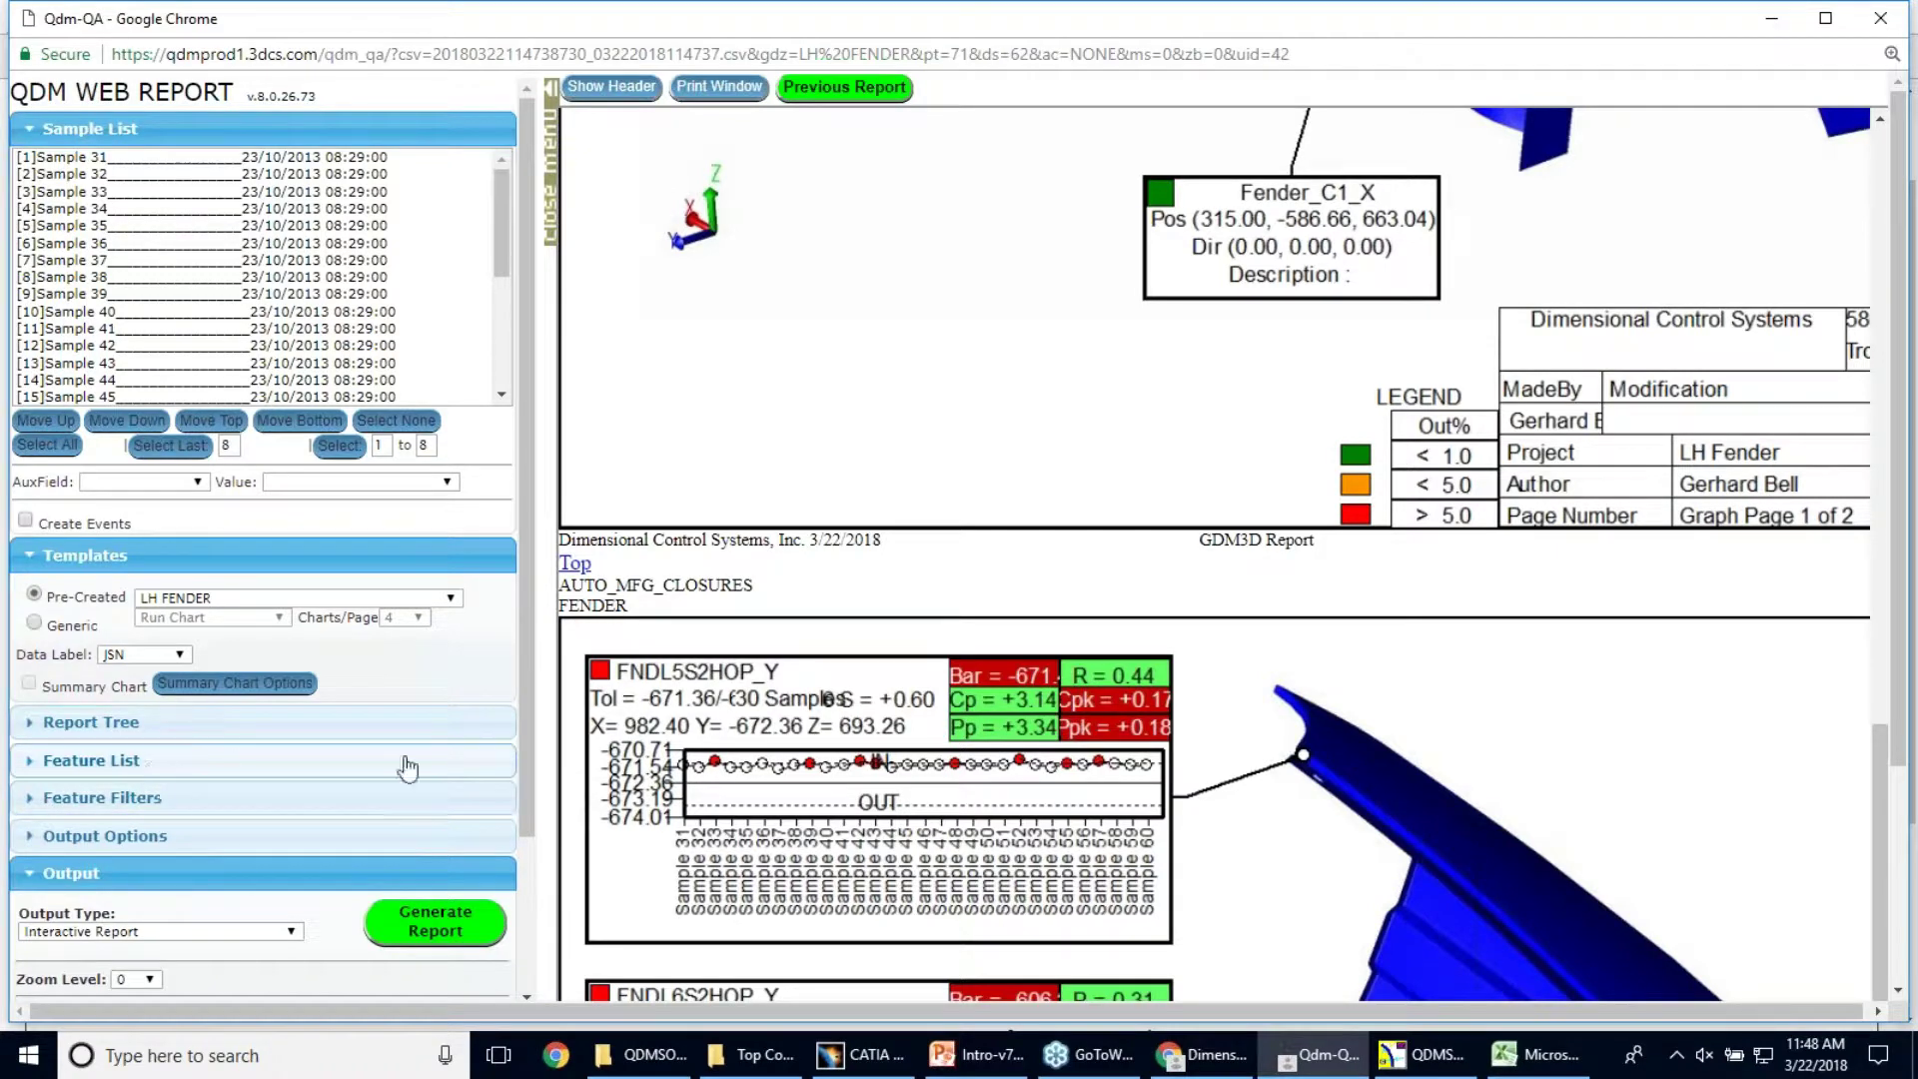
scroll(1396, 599, down, 1)
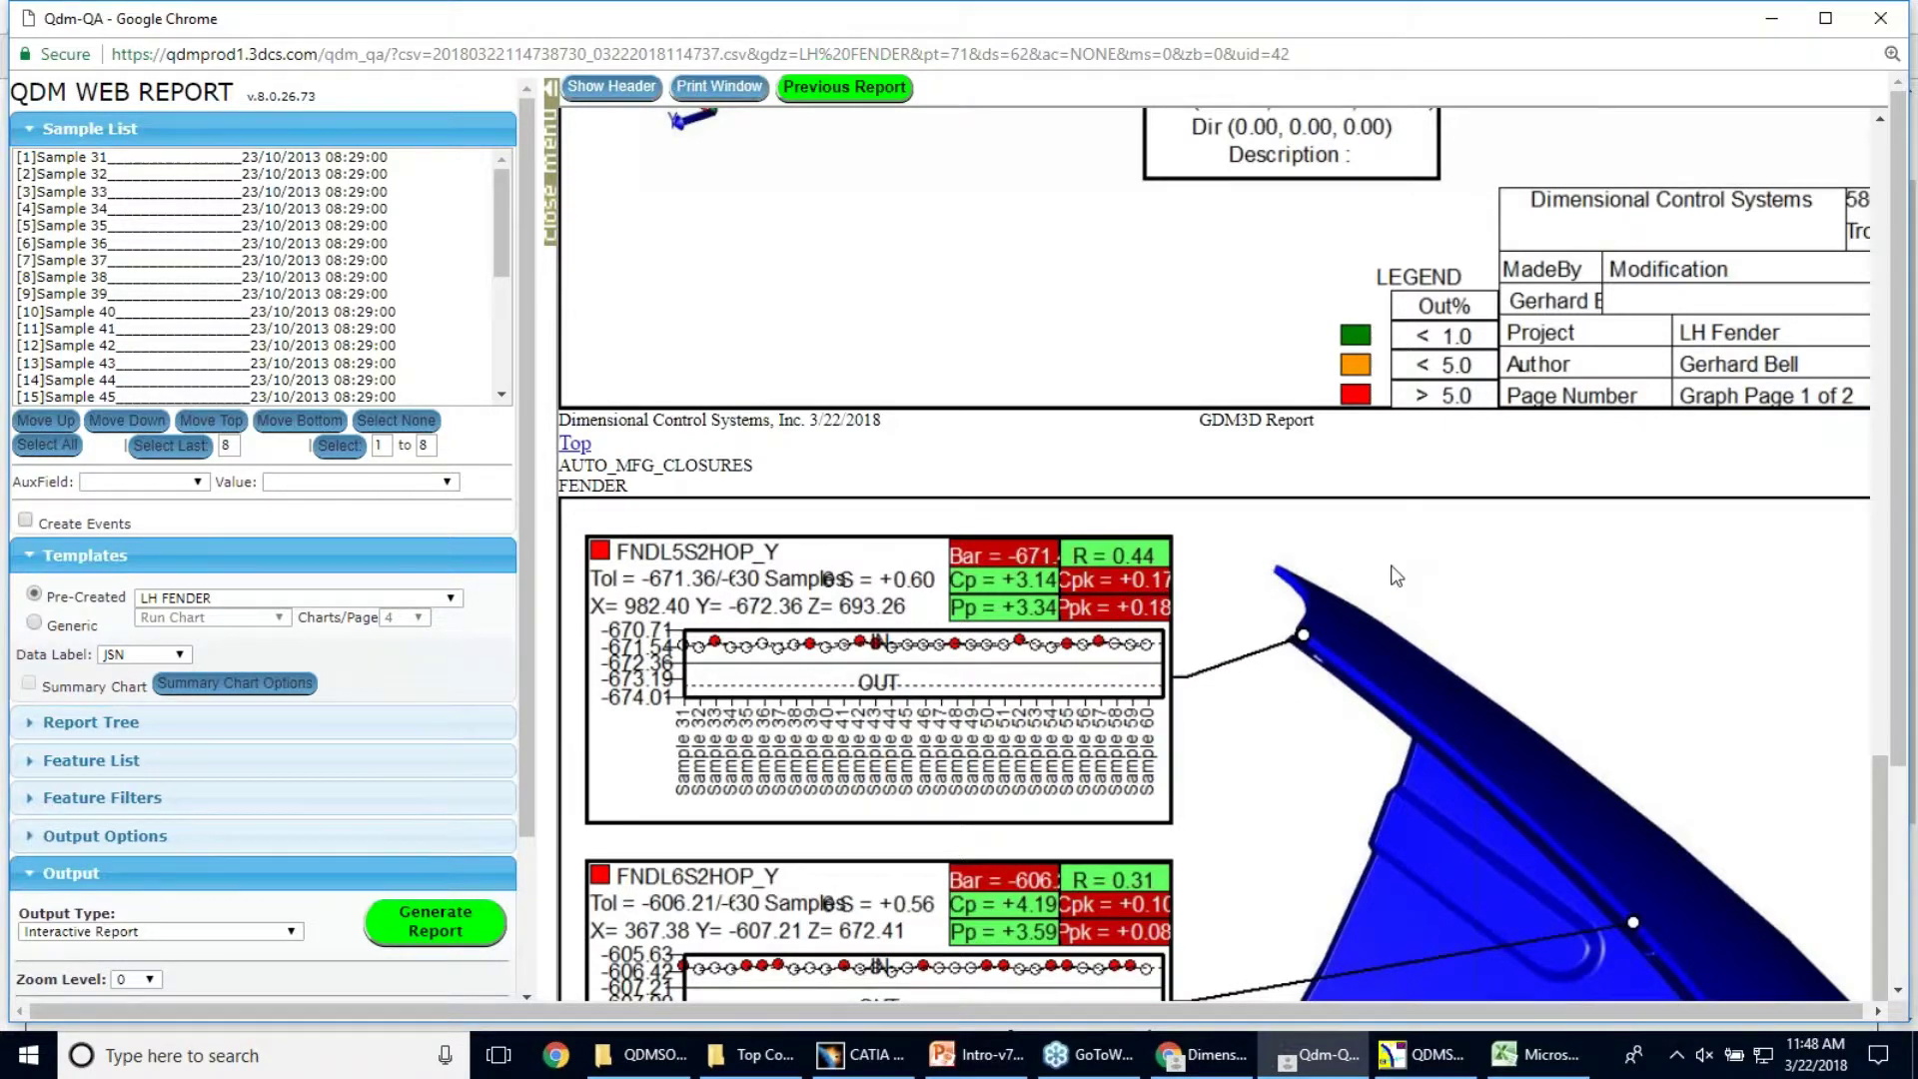
scroll(1396, 576, down, 7)
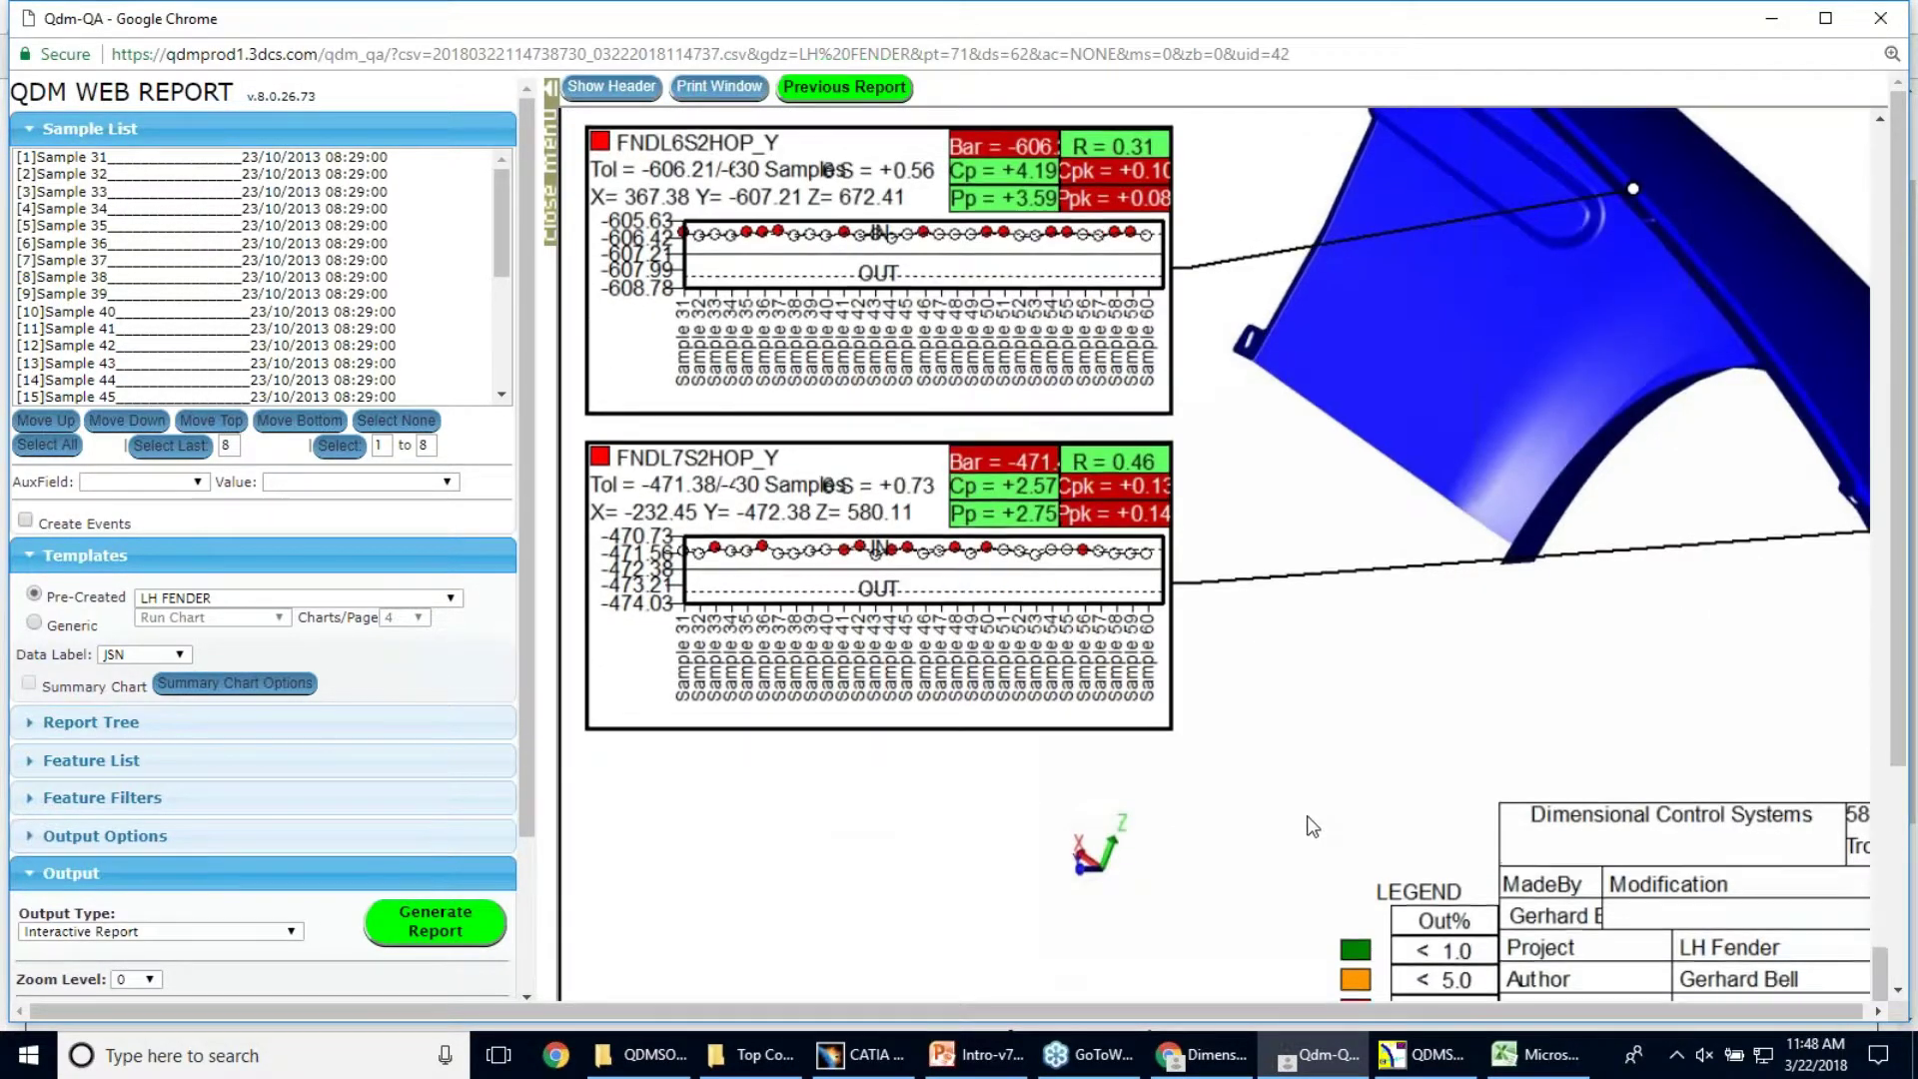
scroll(1287, 822, up, 3)
scroll(1286, 821, up, 10)
scroll(1164, 415, down, 10)
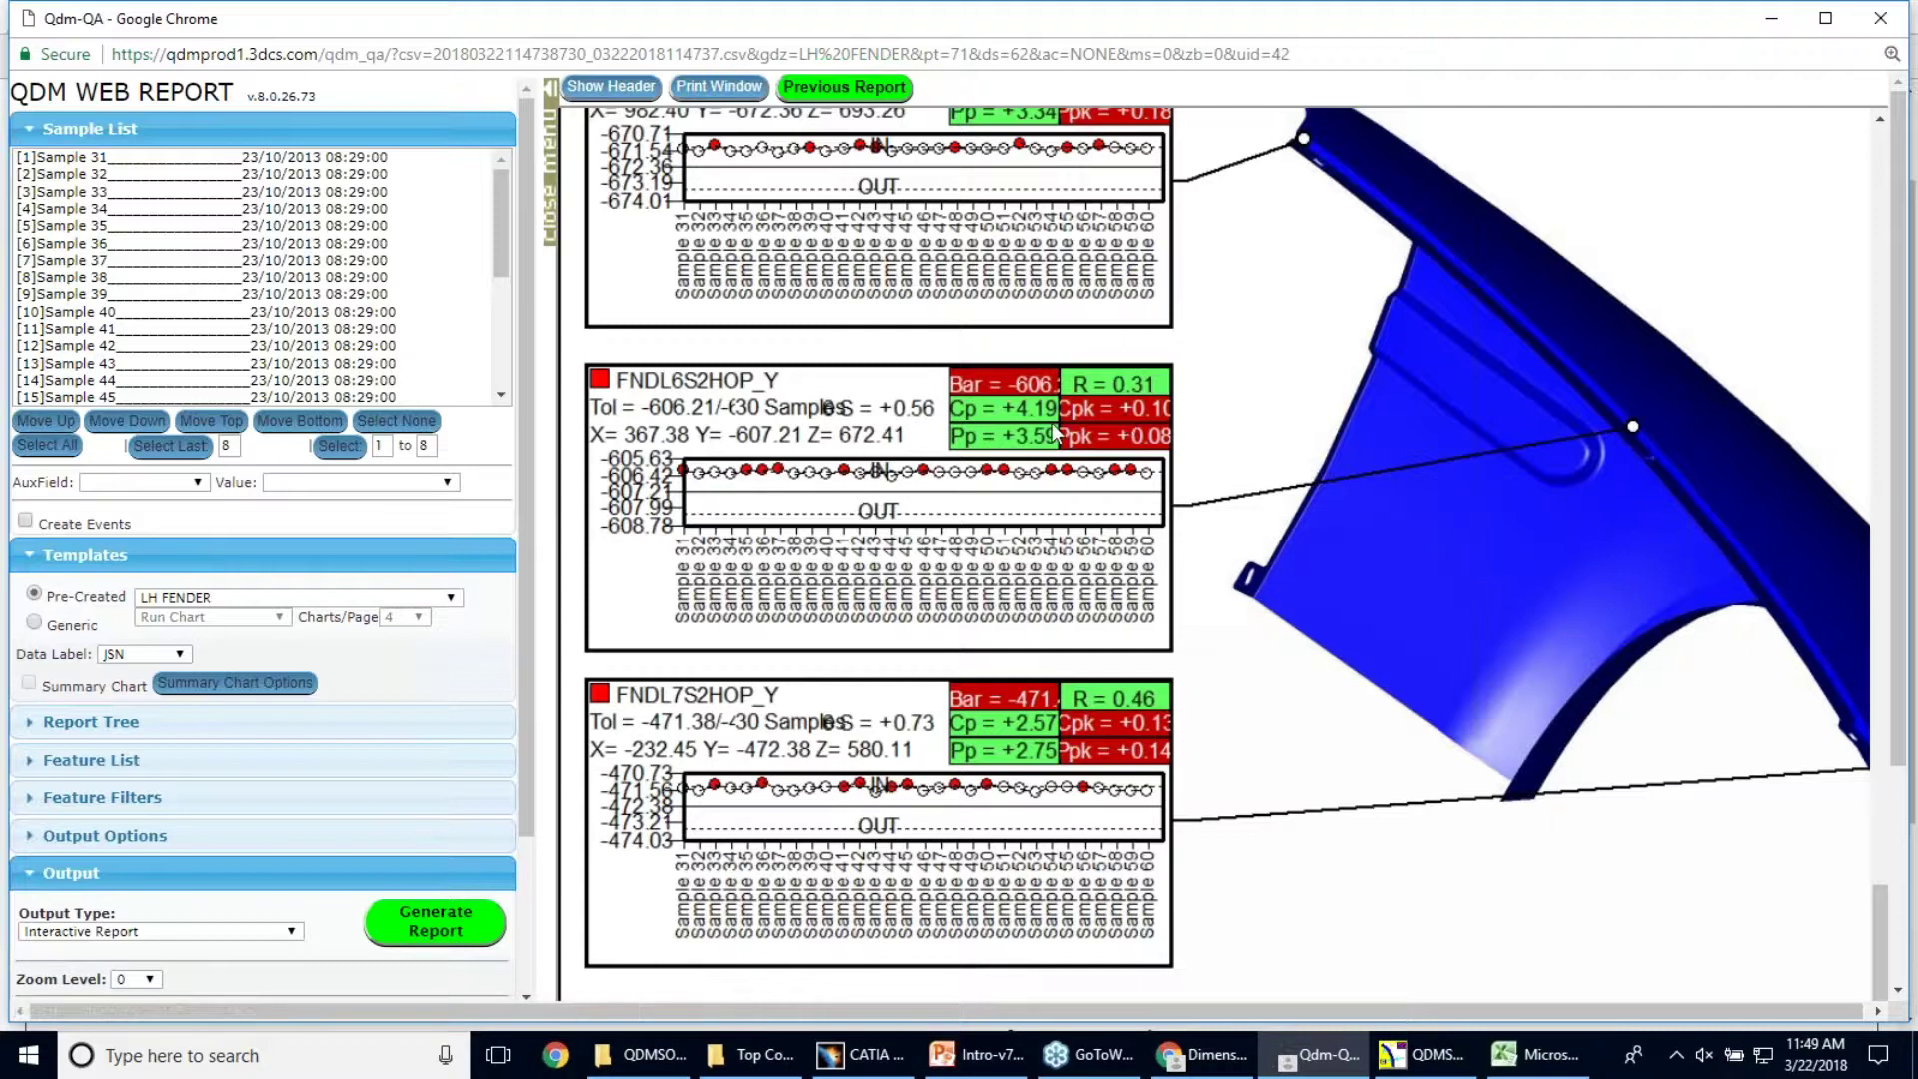
Turn on feature filtering, keep the index chart legend at None, and reach Output settings
click(218, 810)
click(27, 830)
click(321, 861)
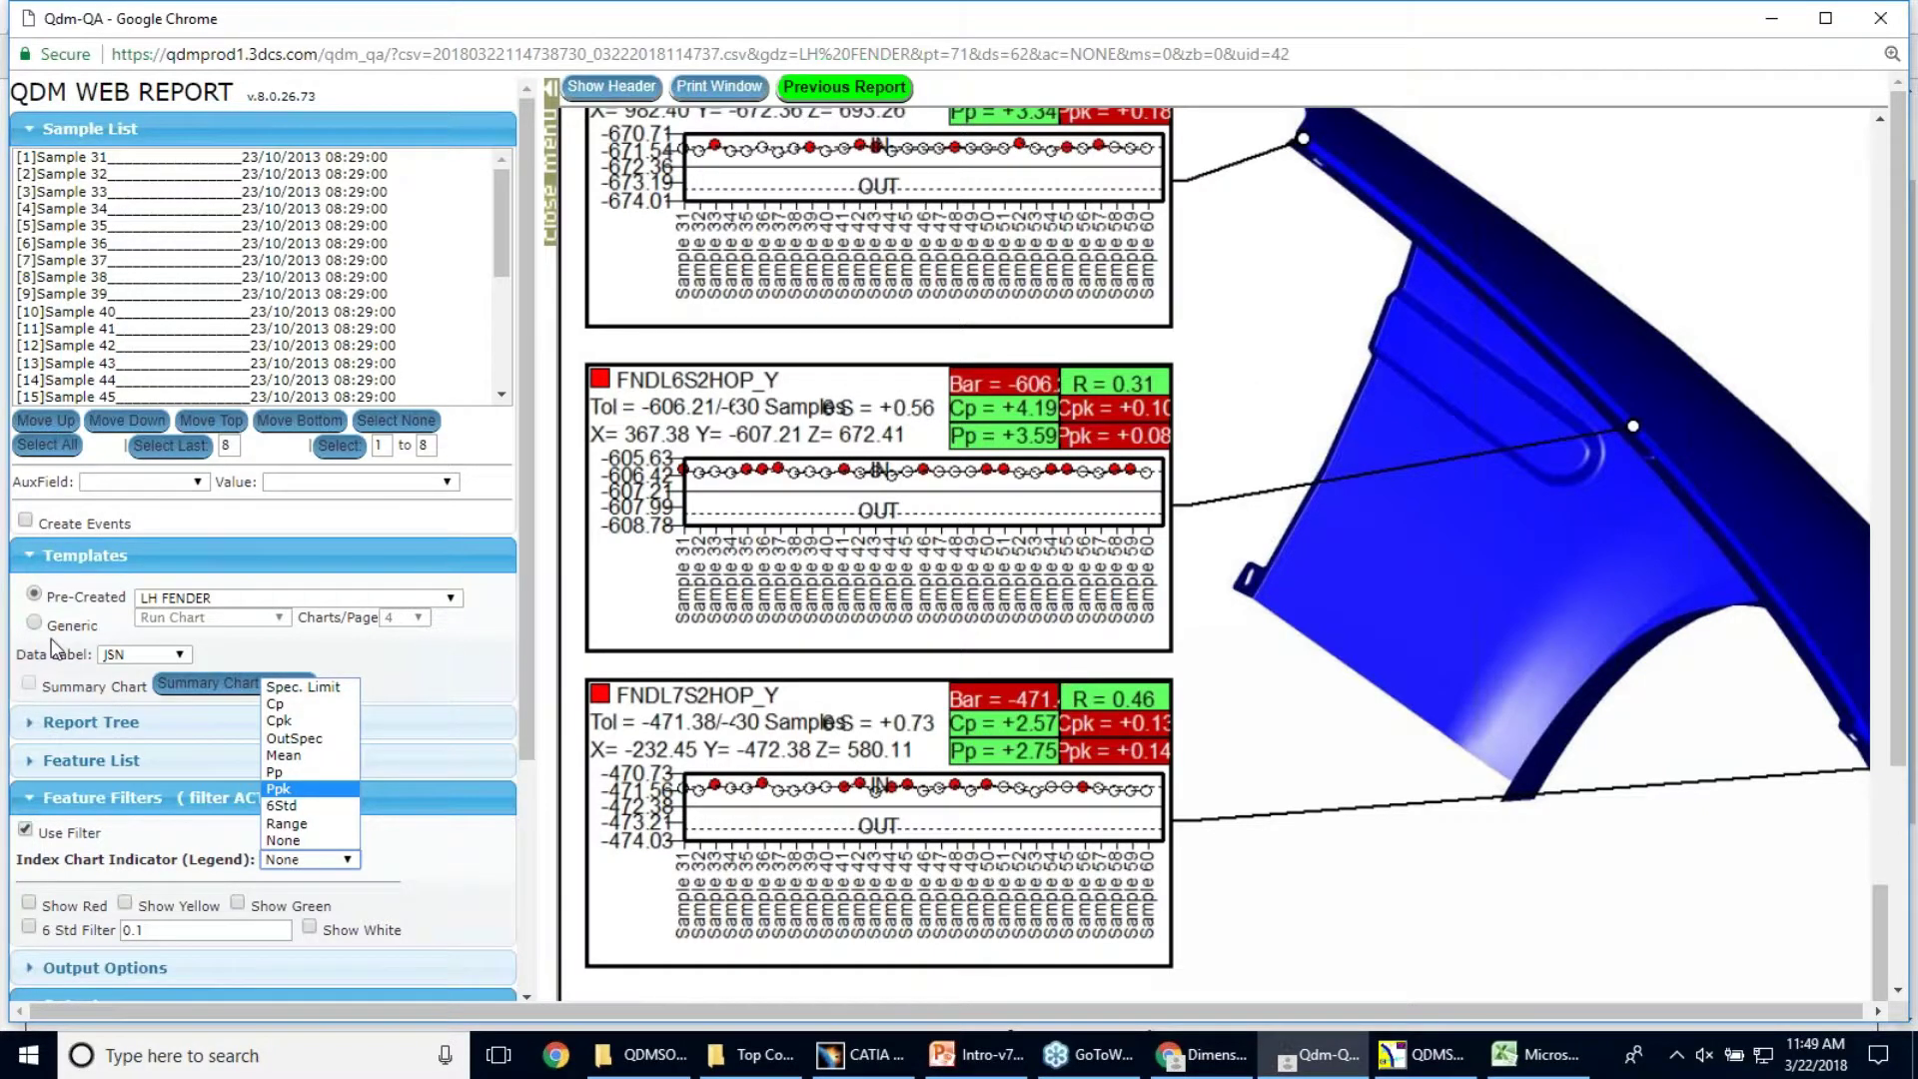
click(525, 693)
scroll(525, 695, down, 1)
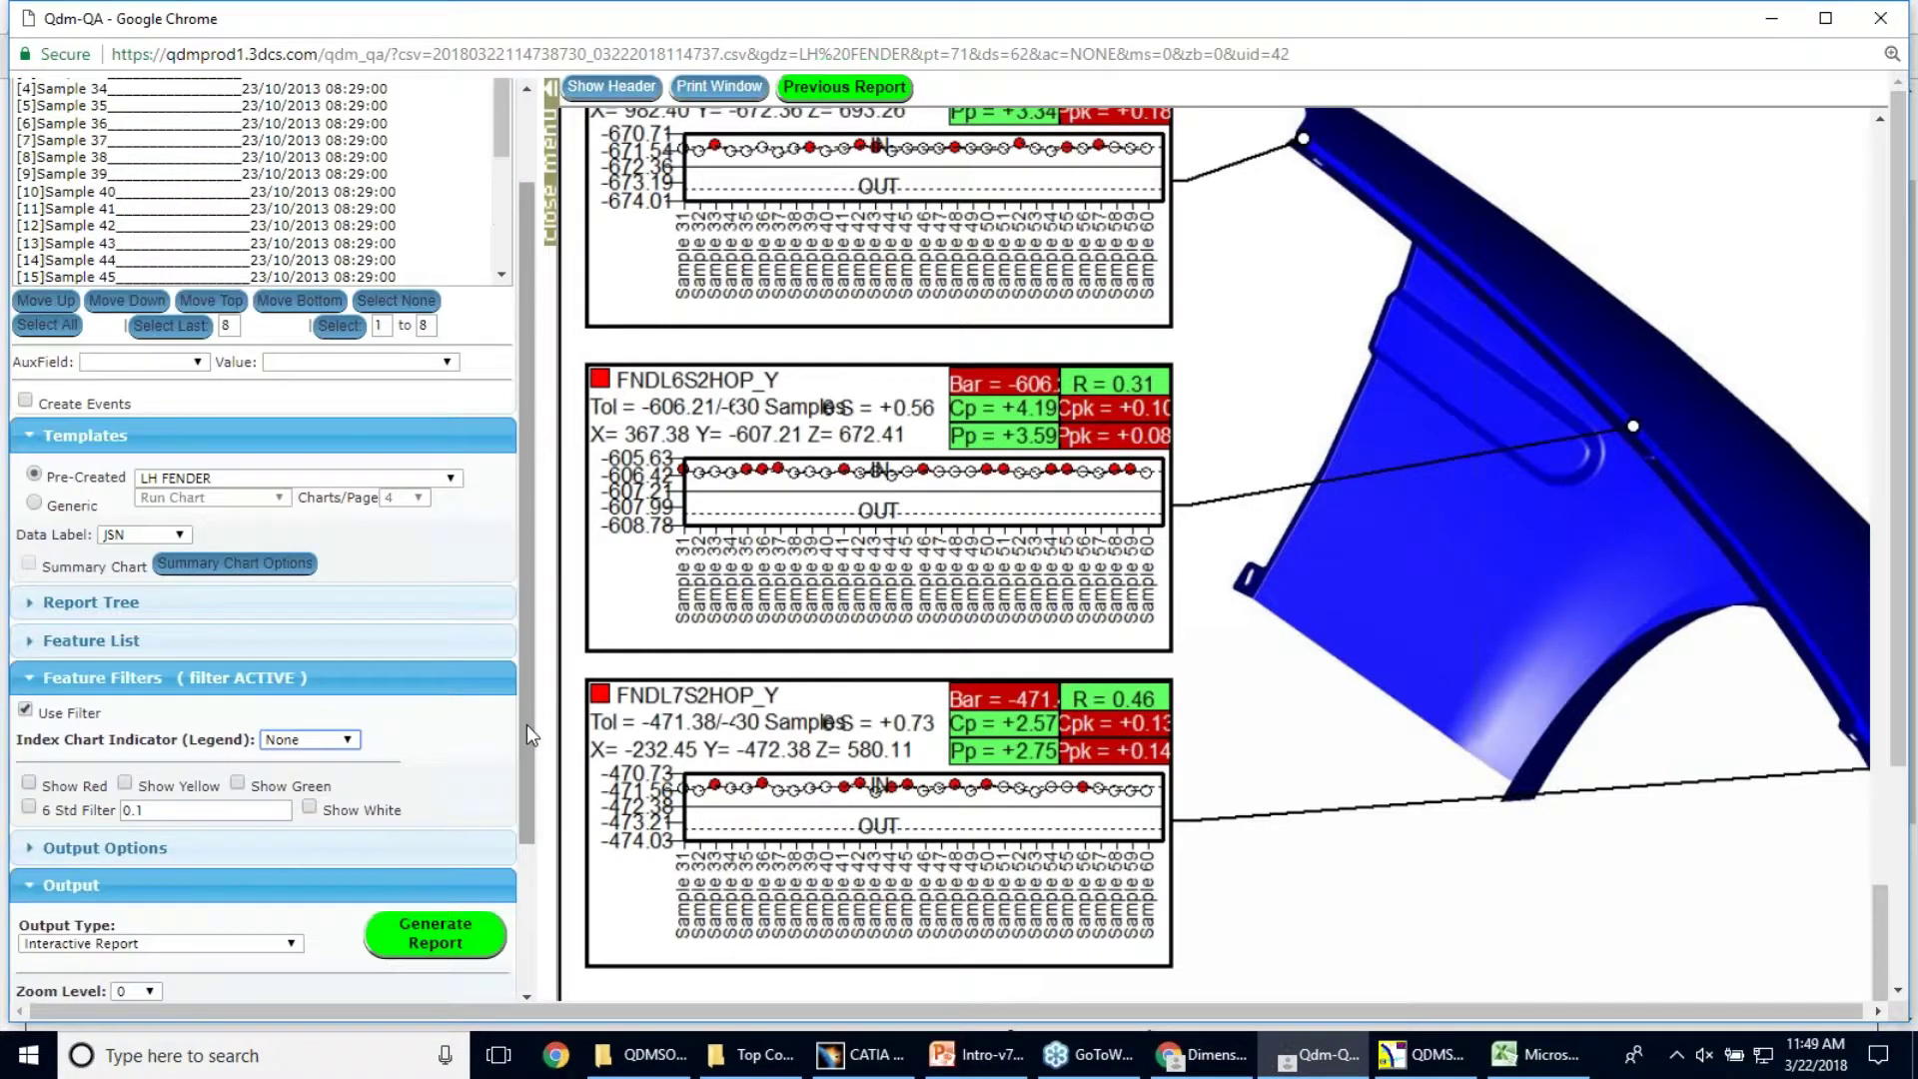
Browse the Output Type choices while keeping Interactive Report selected
click(248, 952)
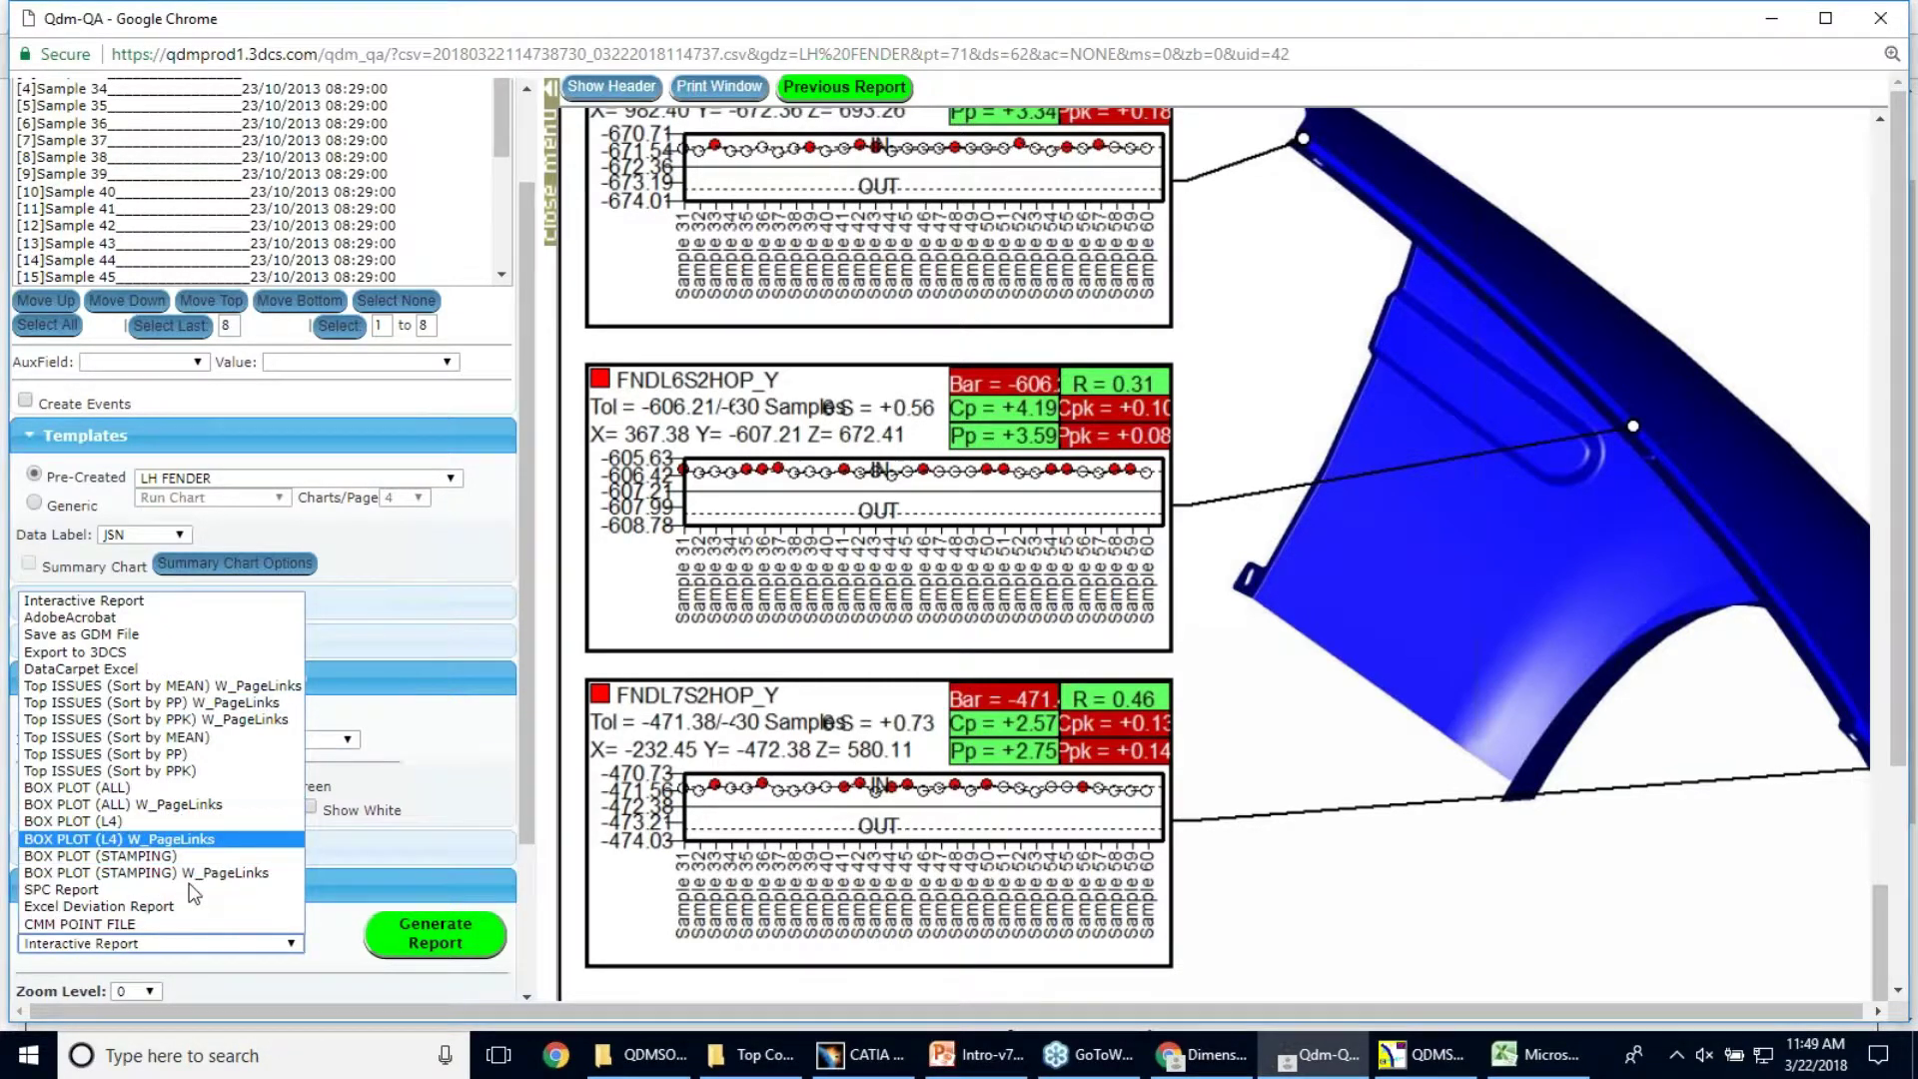
click(227, 947)
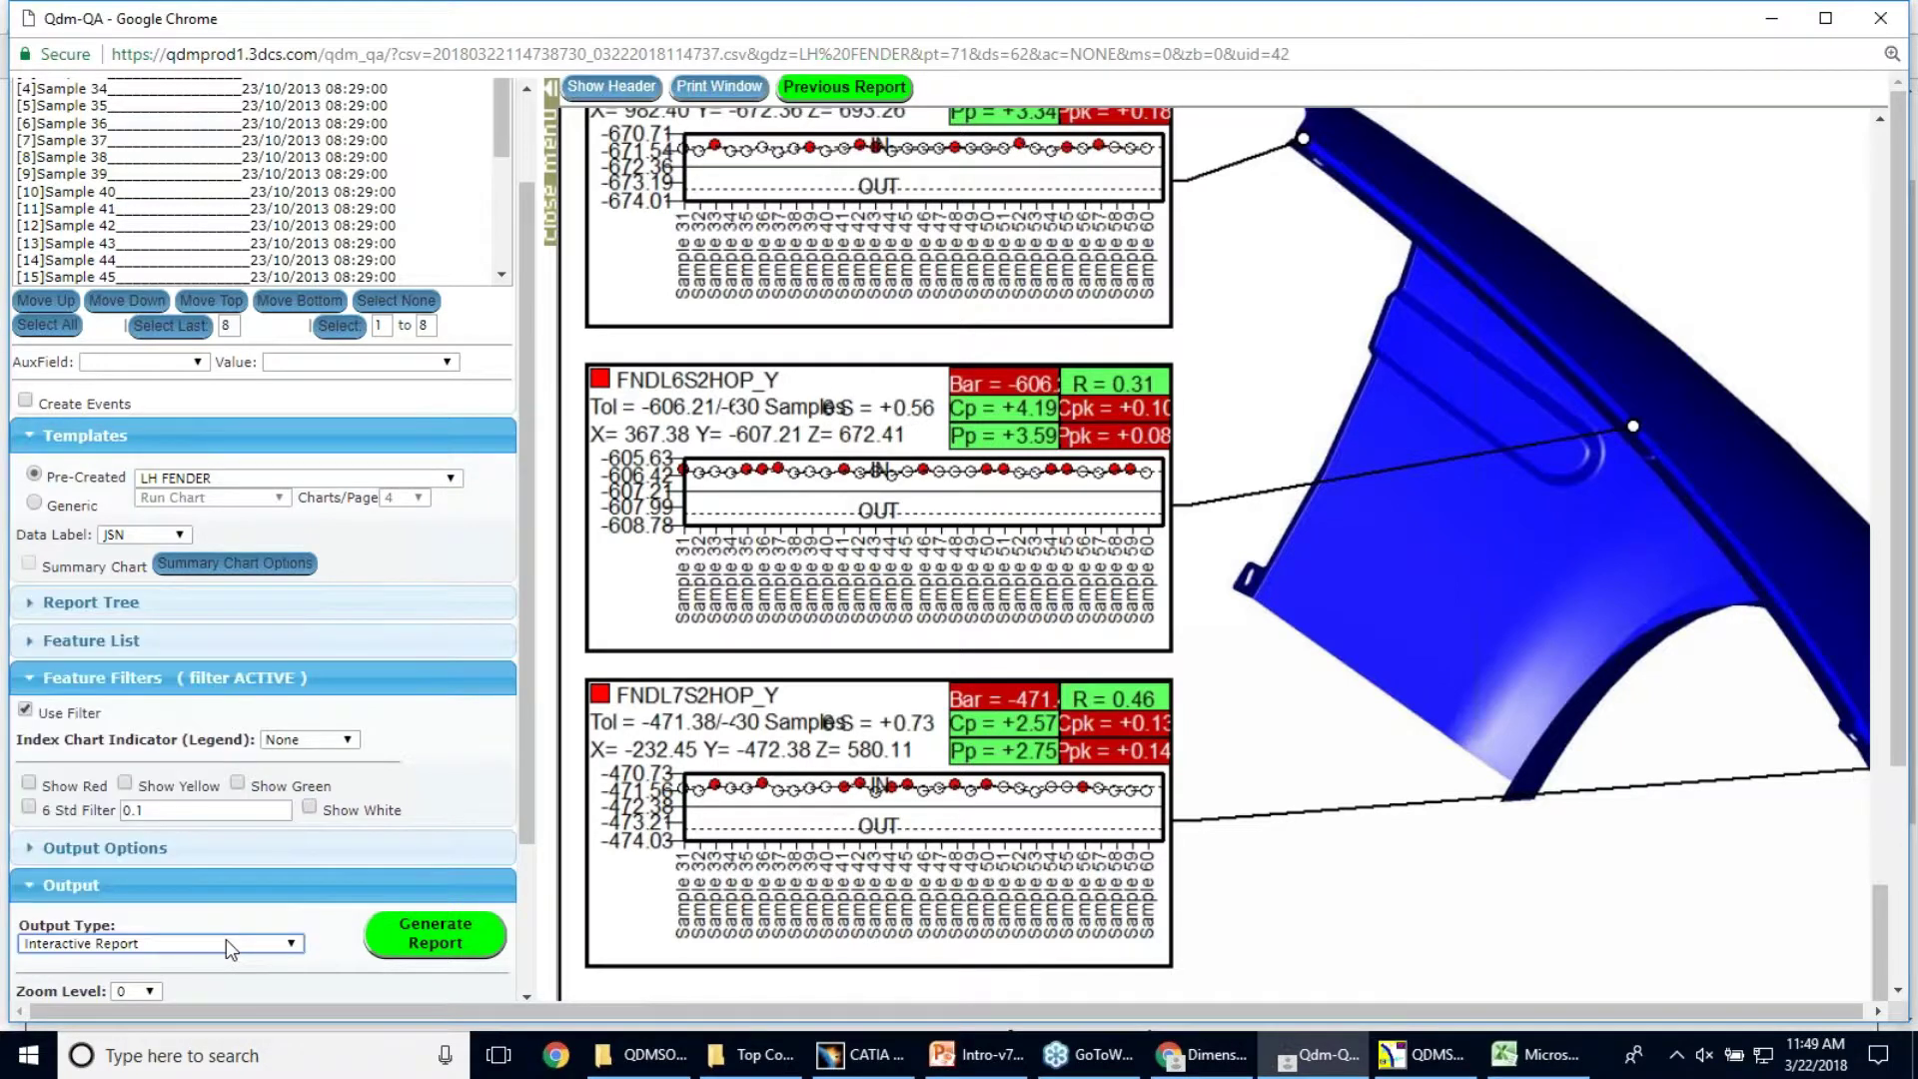
scroll(230, 450, down, 2)
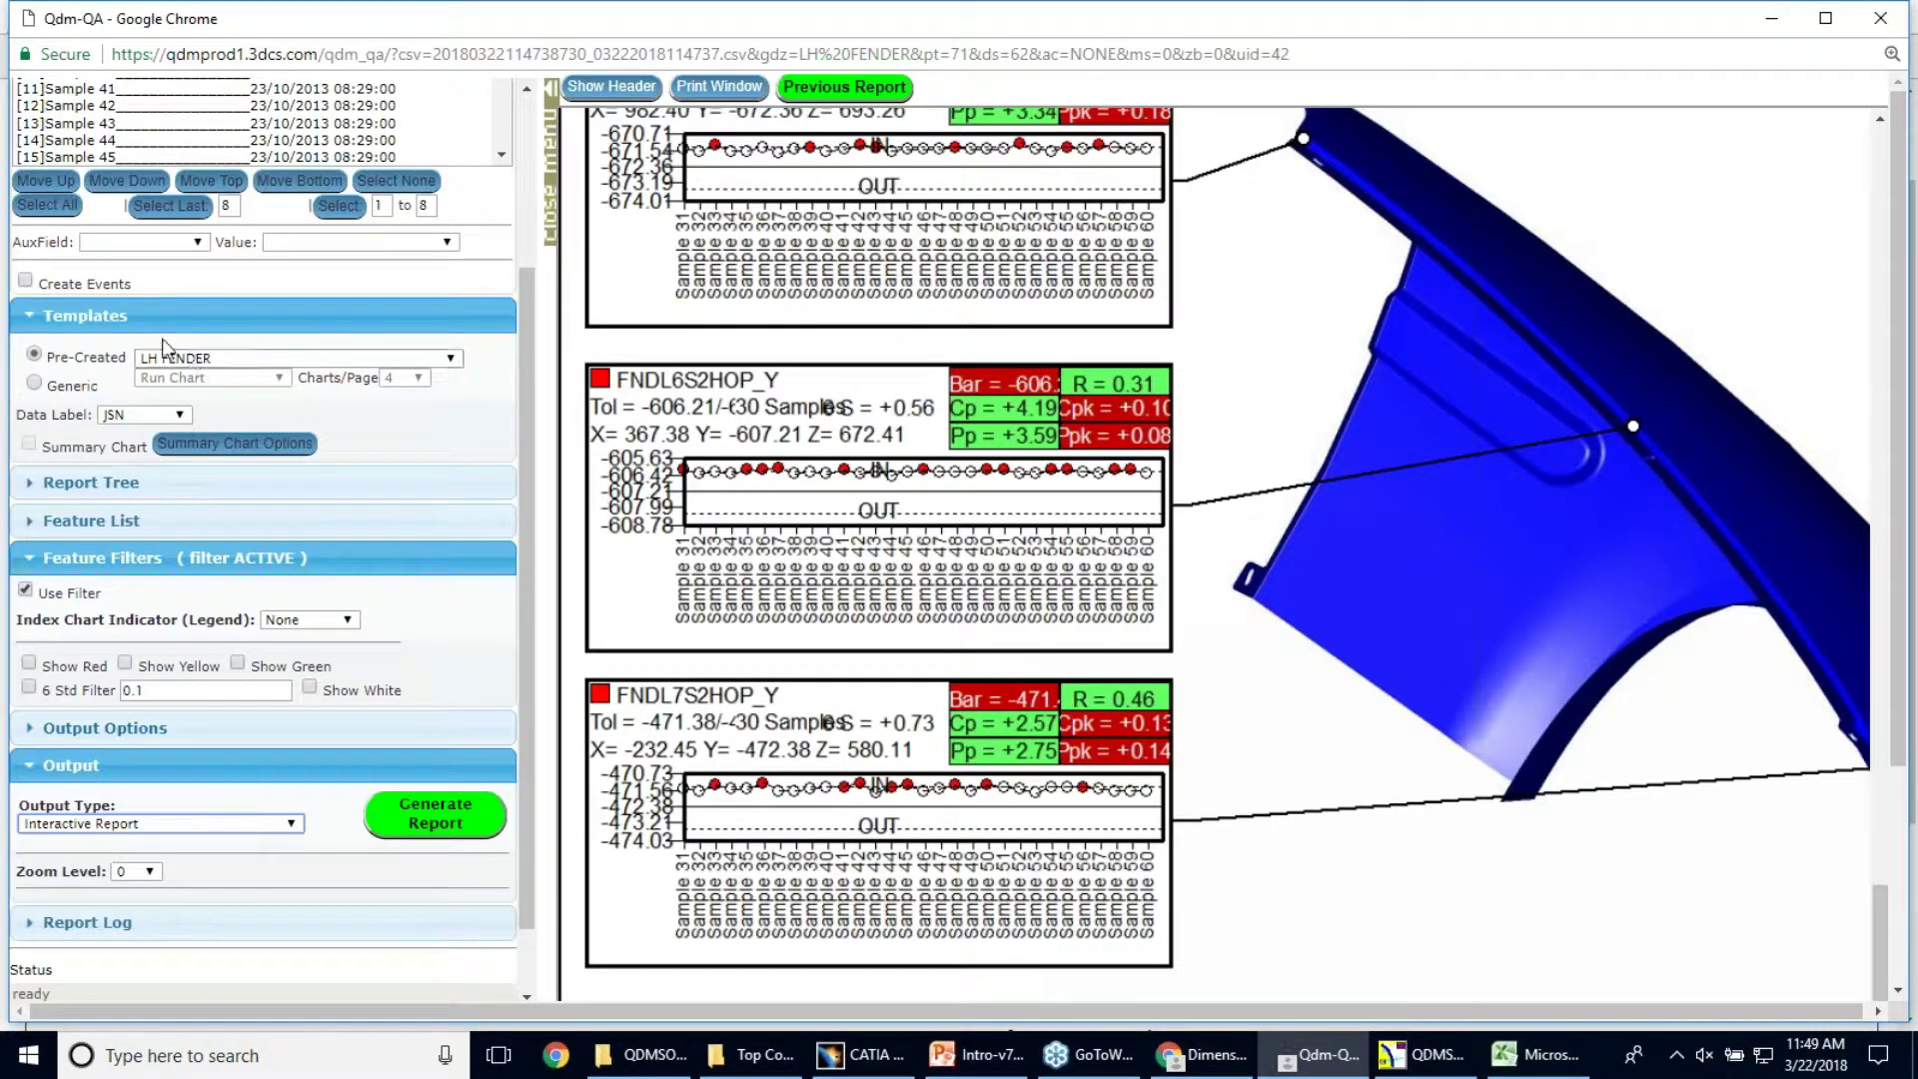
click(216, 829)
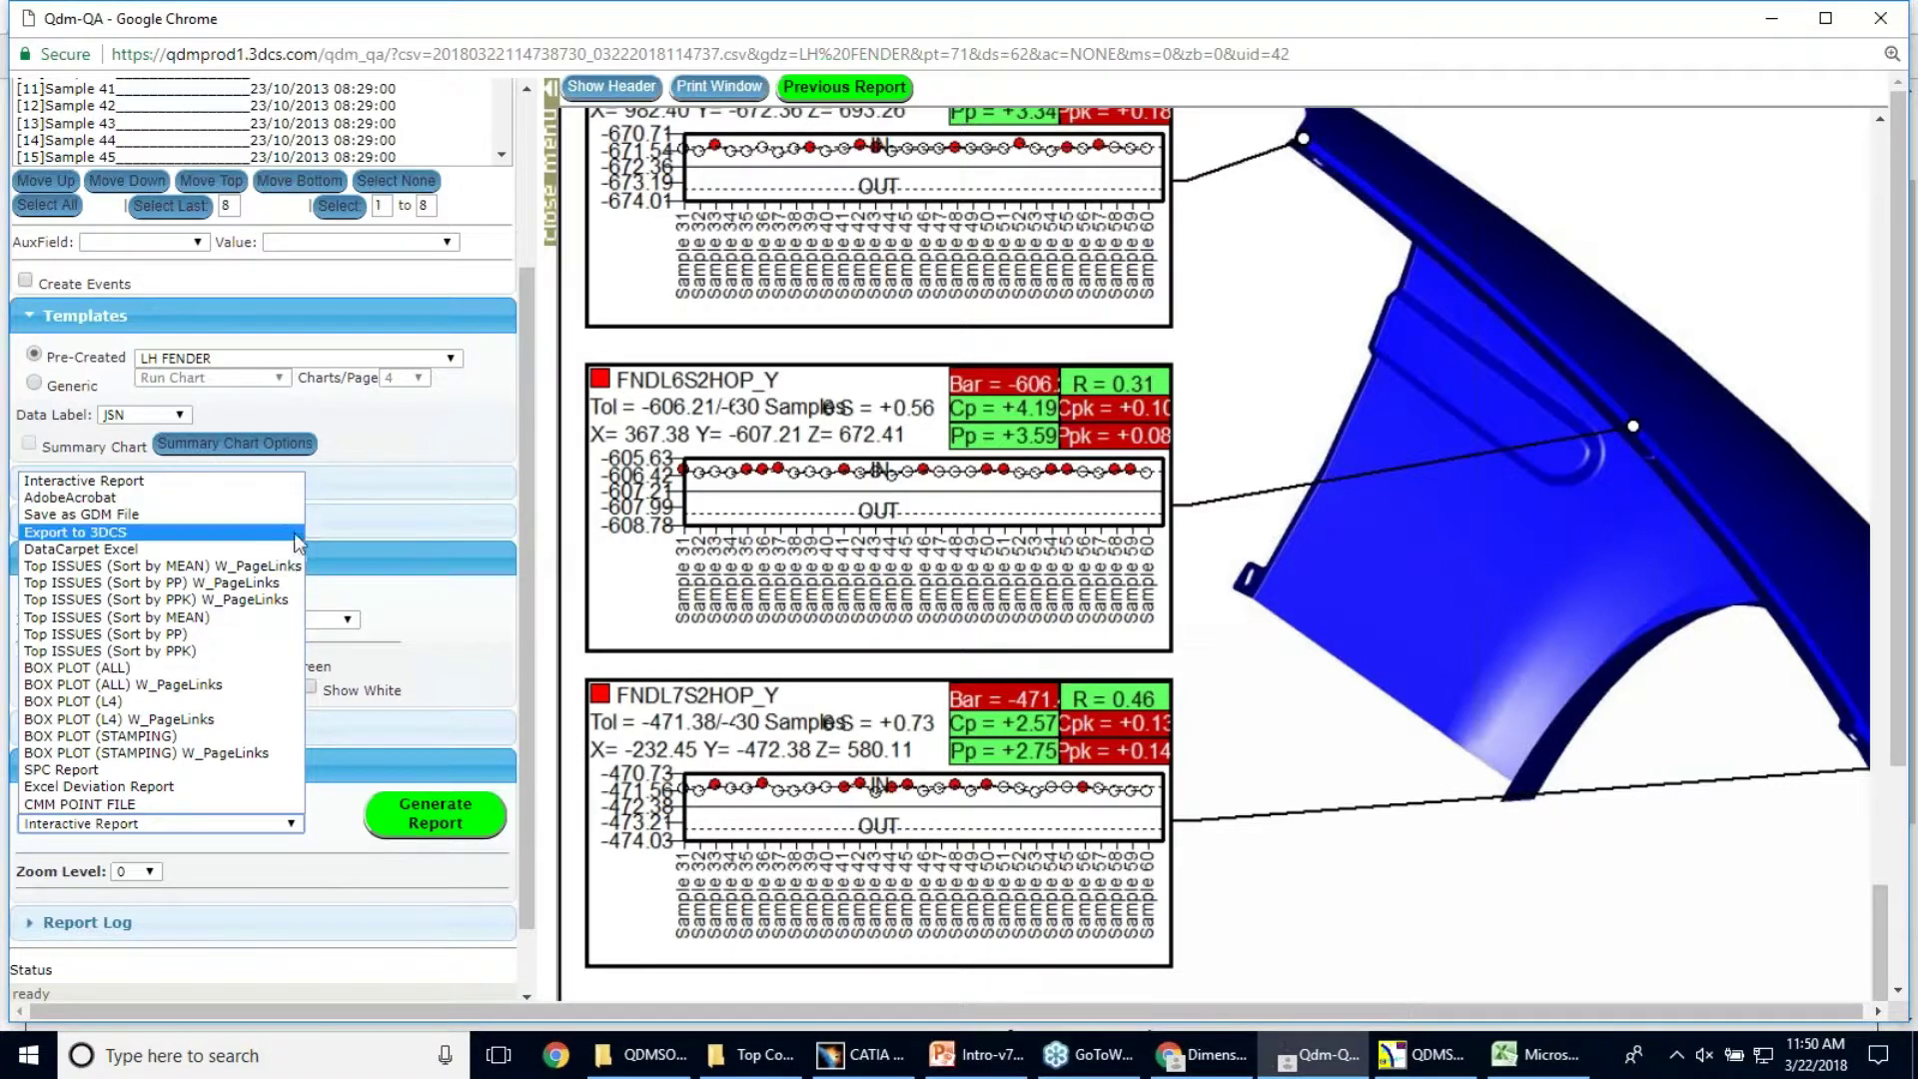
Keep Interactive Report as the output and select Samples 31, 35, 40 and 42
click(529, 383)
scroll(529, 383, up, 3)
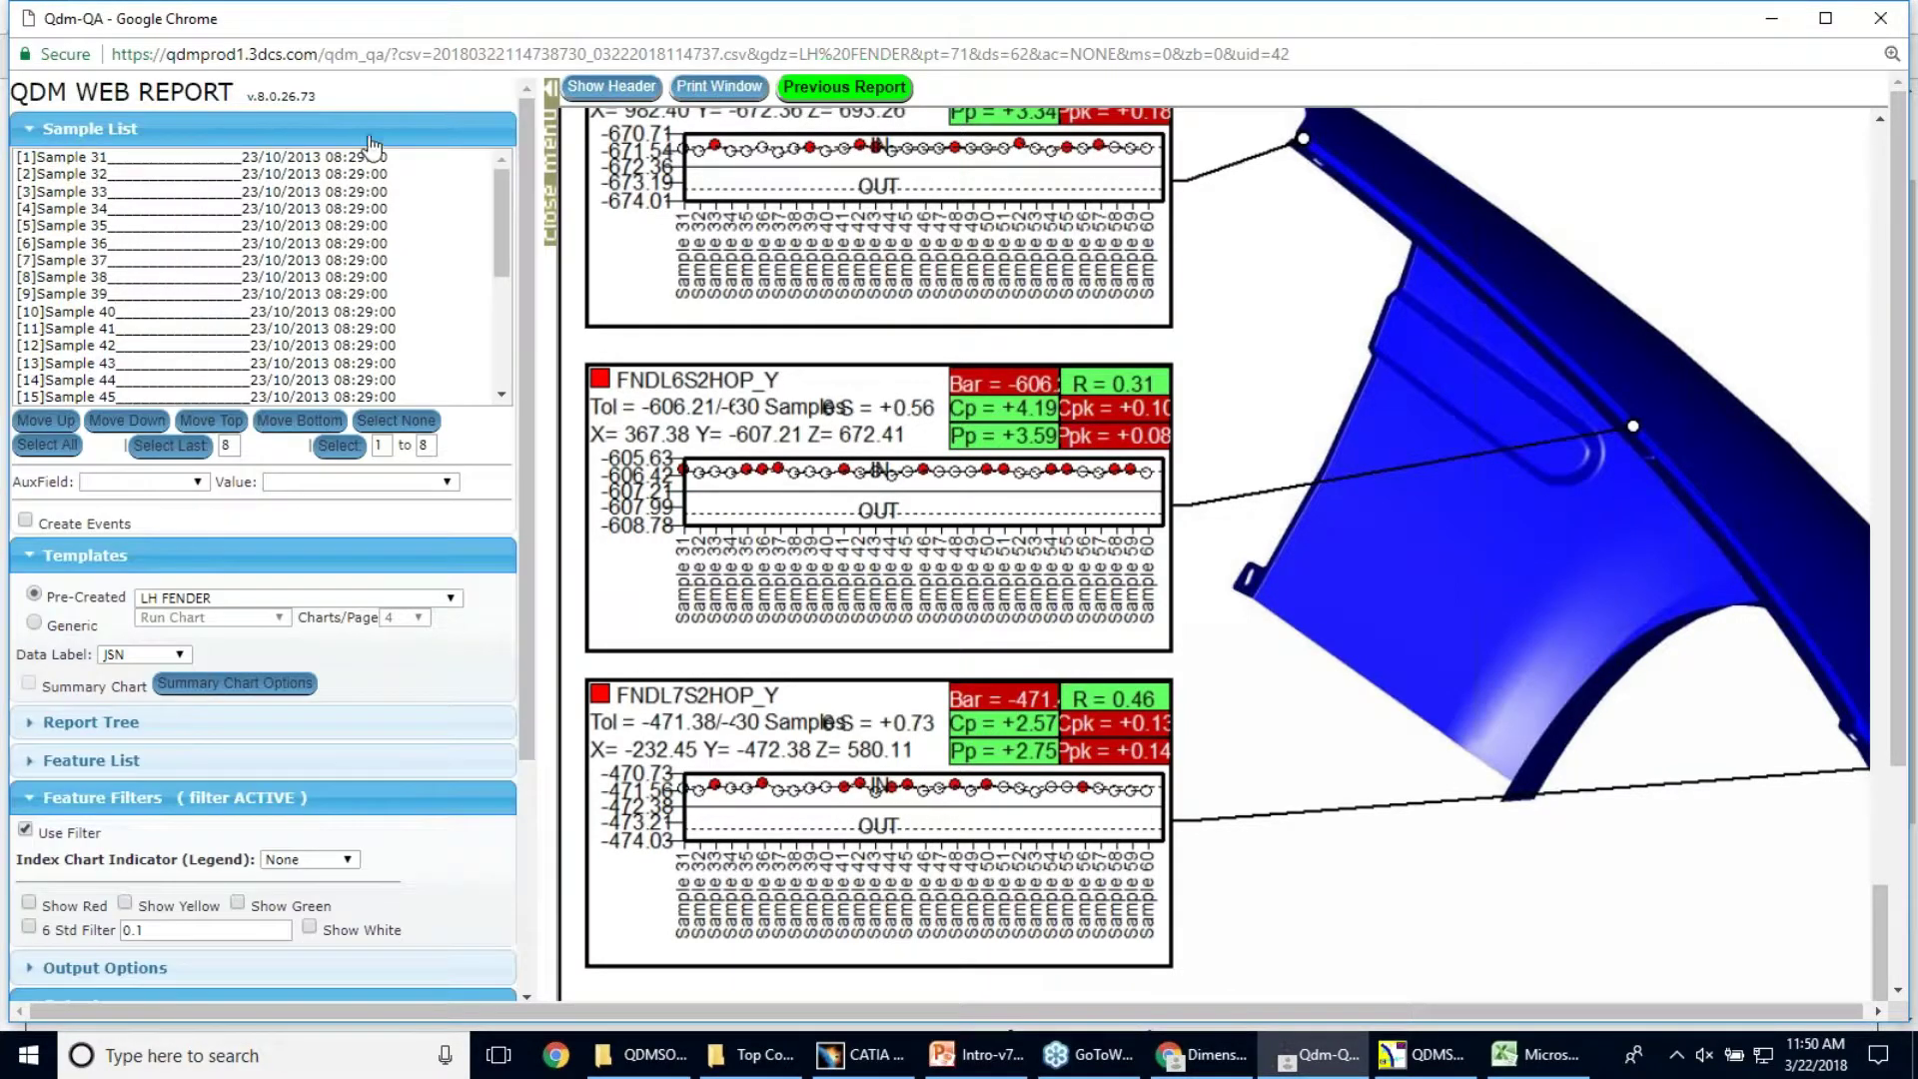
click(97, 159)
ctrl+click(153, 227)
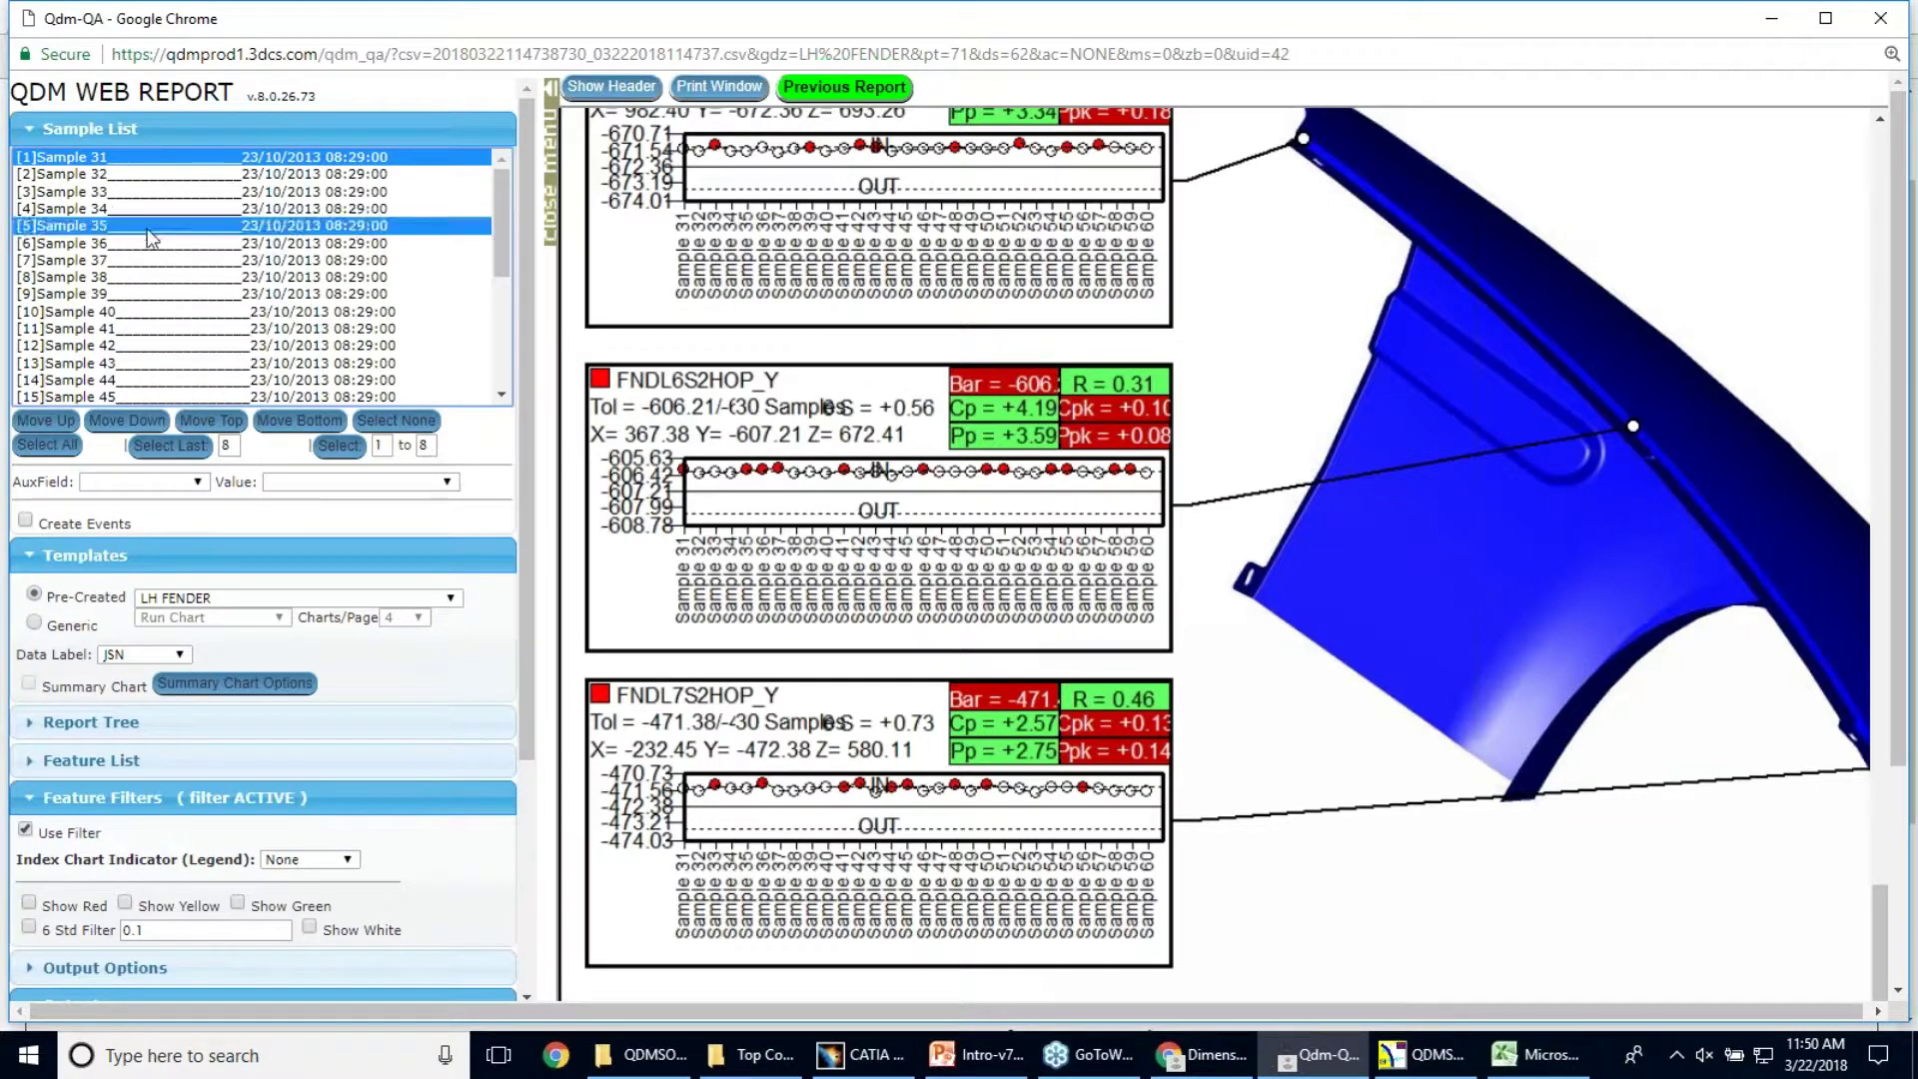
ctrl+click(162, 313)
ctrl+click(155, 352)
Add Samples 45, 50, 54 and 58 to the sample selection
scroll(180, 283, down, 1)
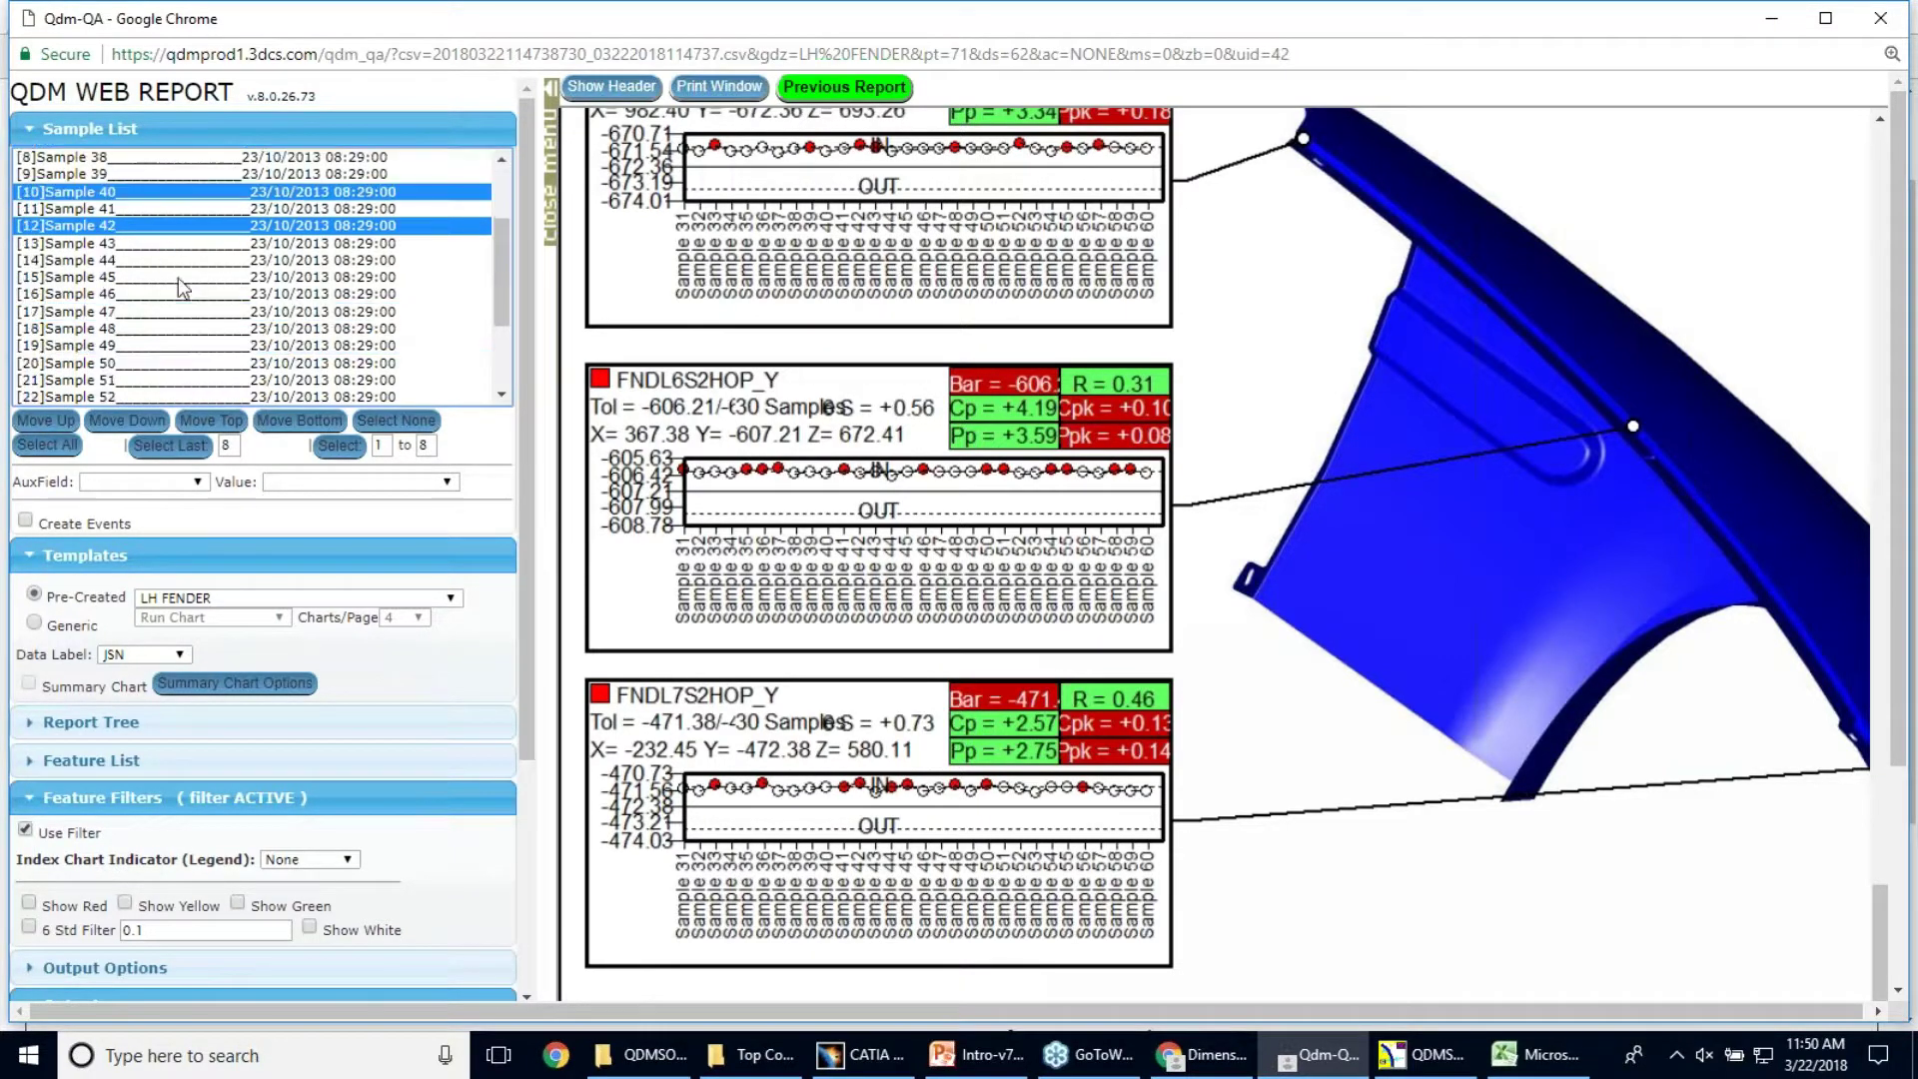
ctrl+click(180, 281)
ctrl+click(170, 364)
scroll(169, 365, down, 1)
ctrl+click(183, 296)
ctrl+click(180, 362)
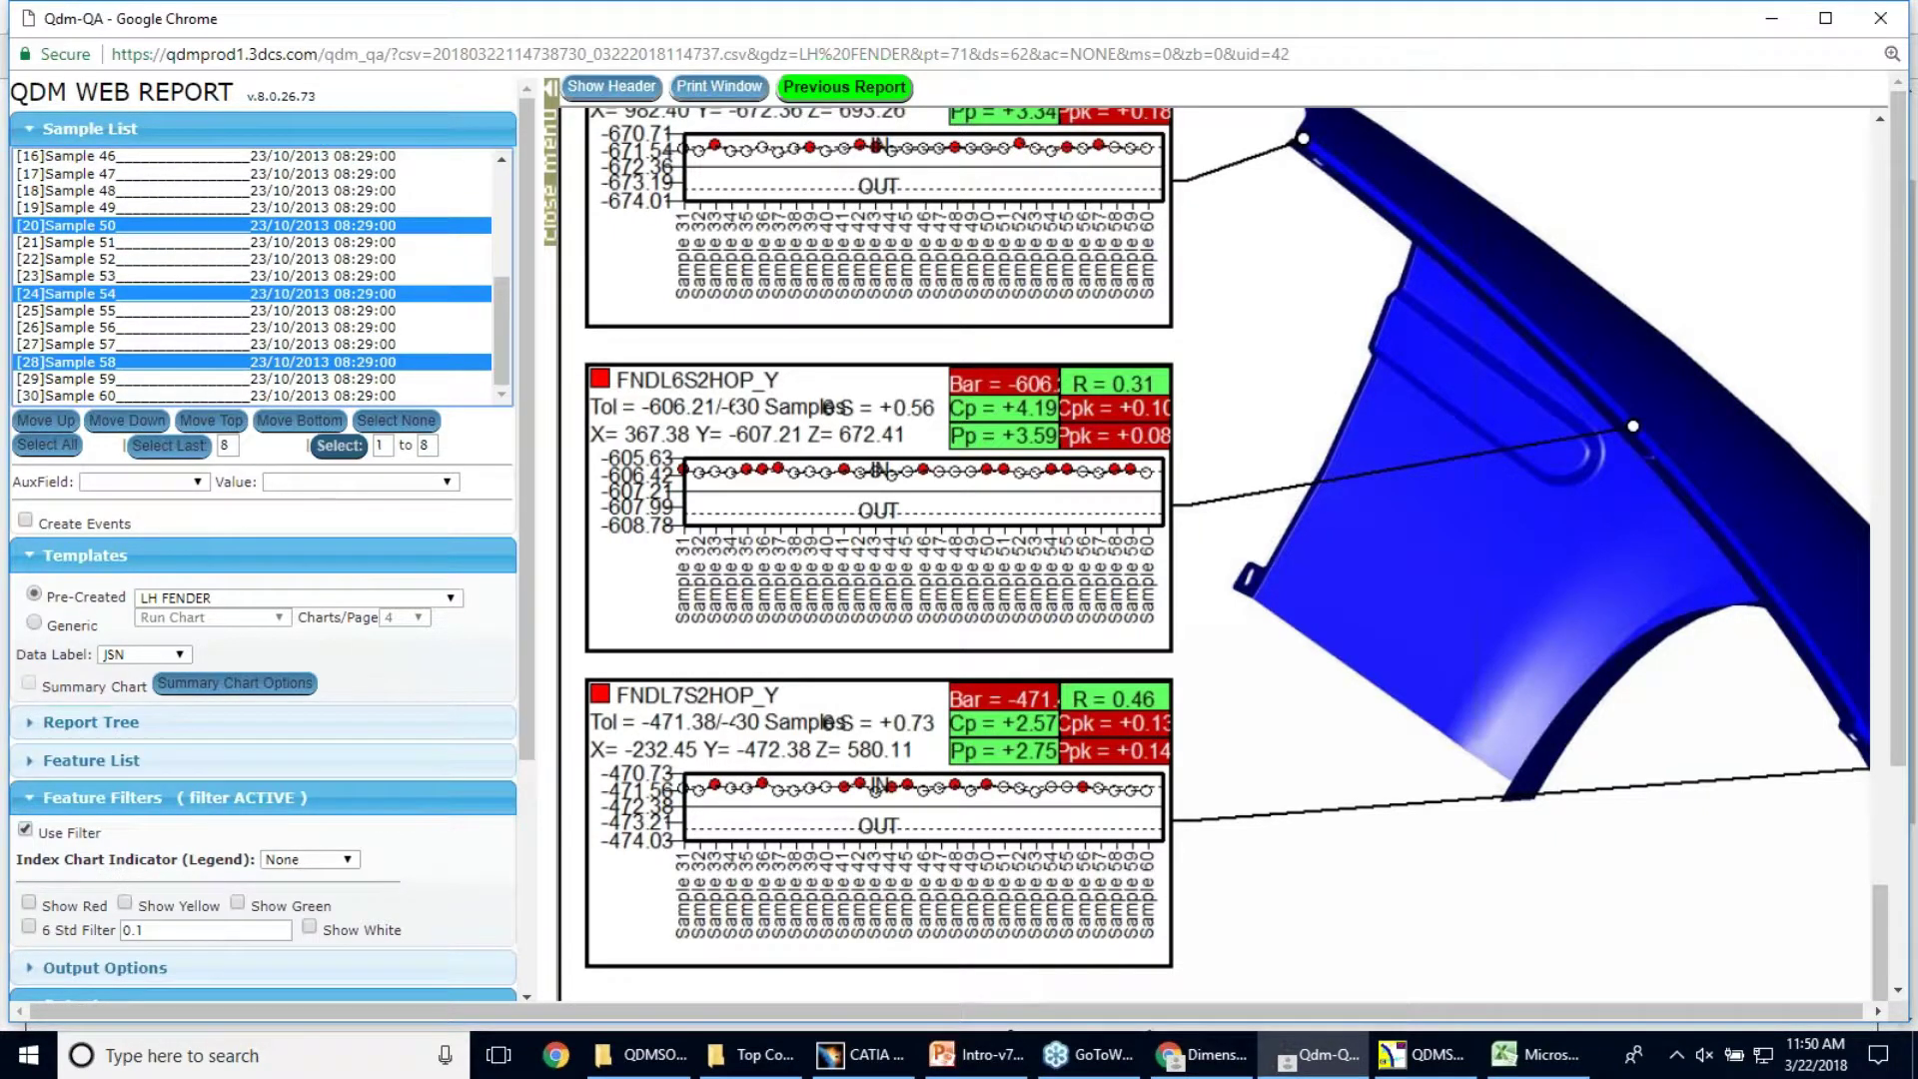
scroll(150, 220, up, 2)
scroll(190, 254, down, 2)
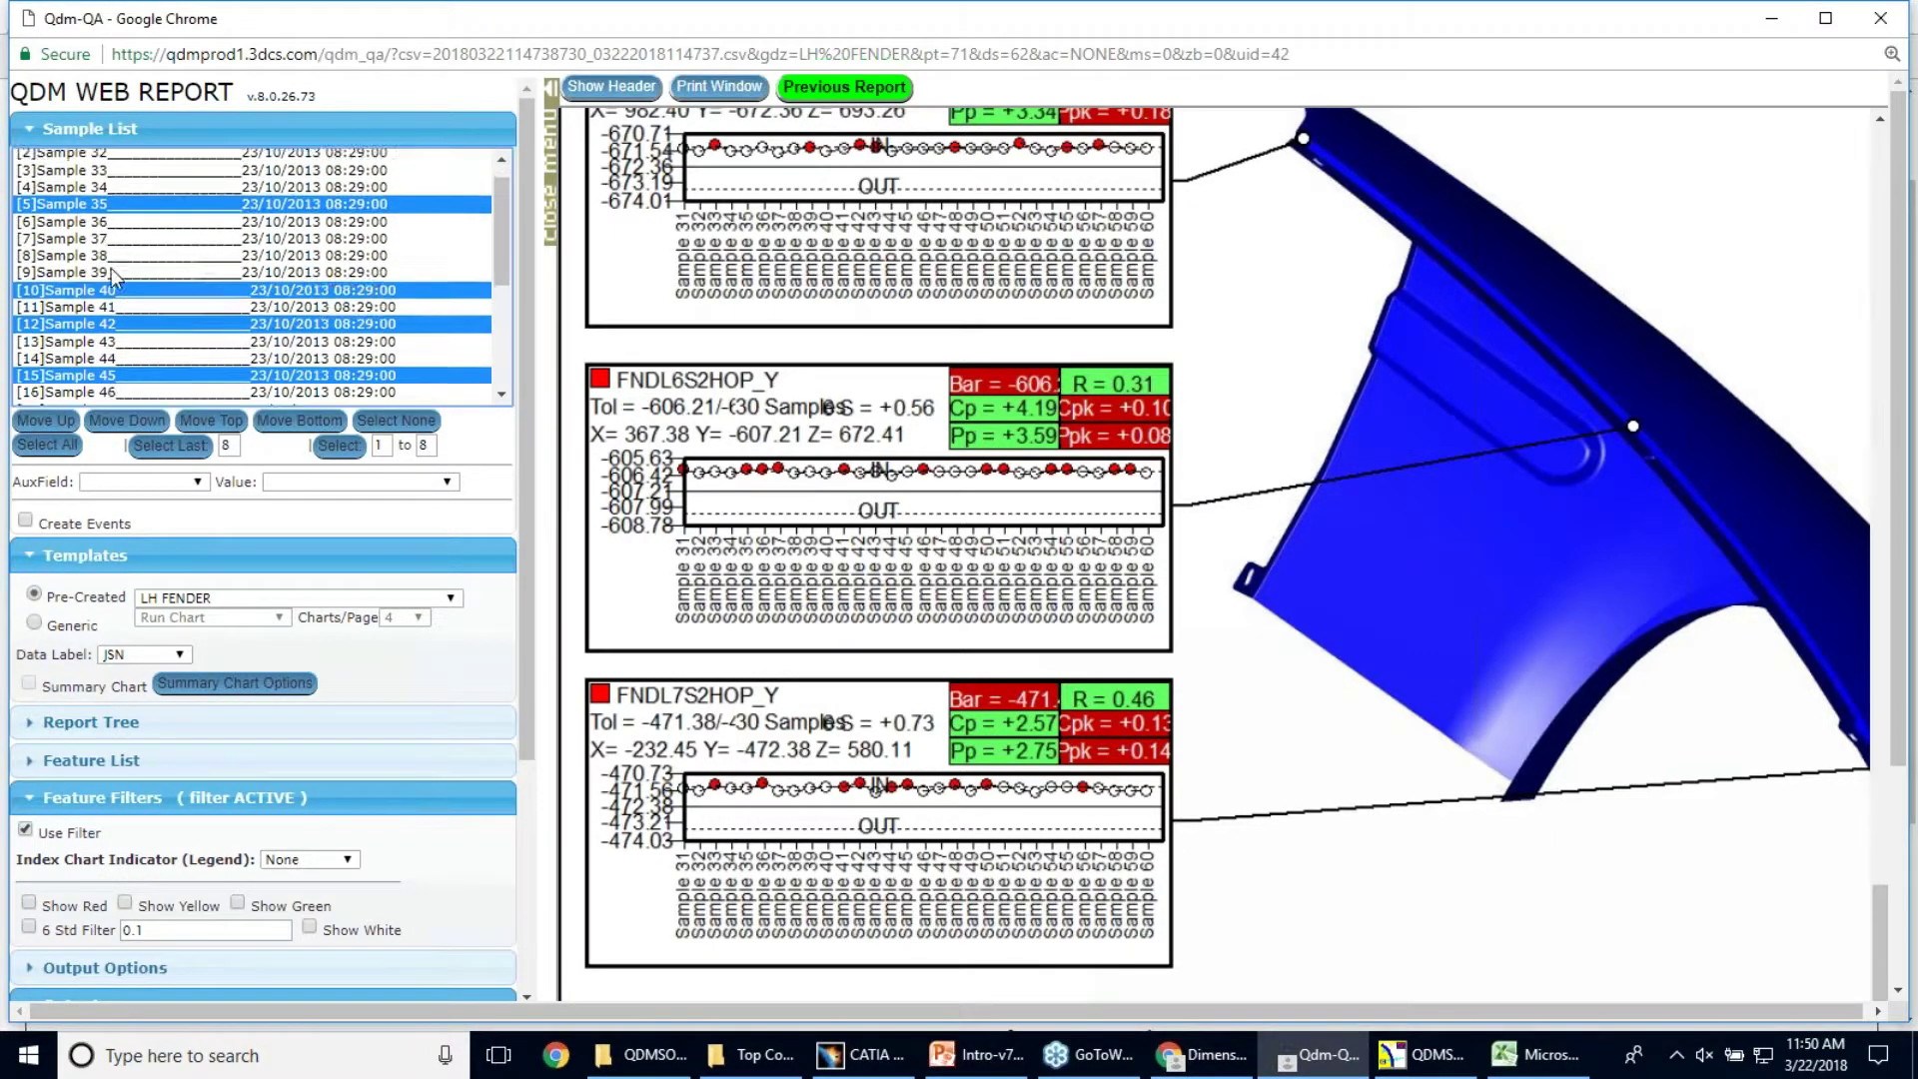
scroll(193, 255, down, 1)
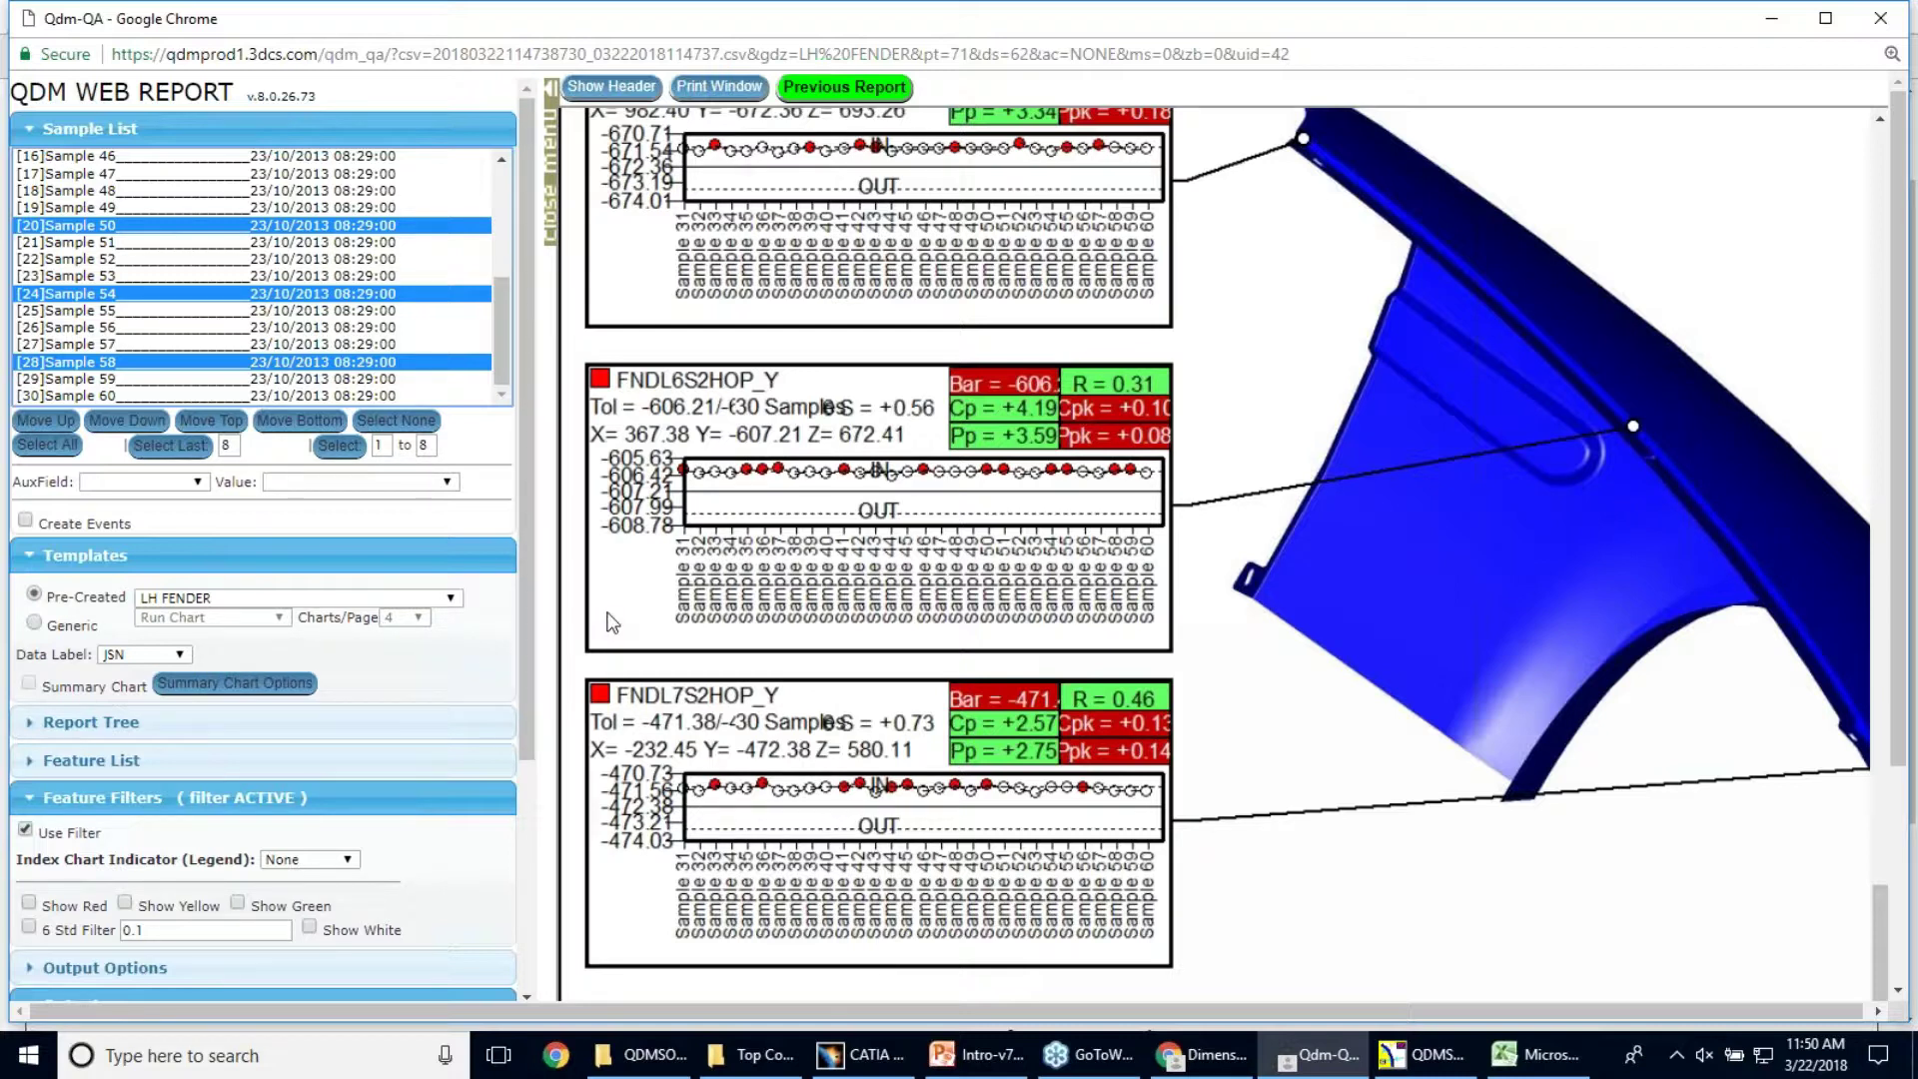
Minimize the report, pick Fender_3DCS_Report, view the PowerPoint slide, then switch to QDMSOLID Analyst
mouse_move(1476, 1052)
click(1776, 19)
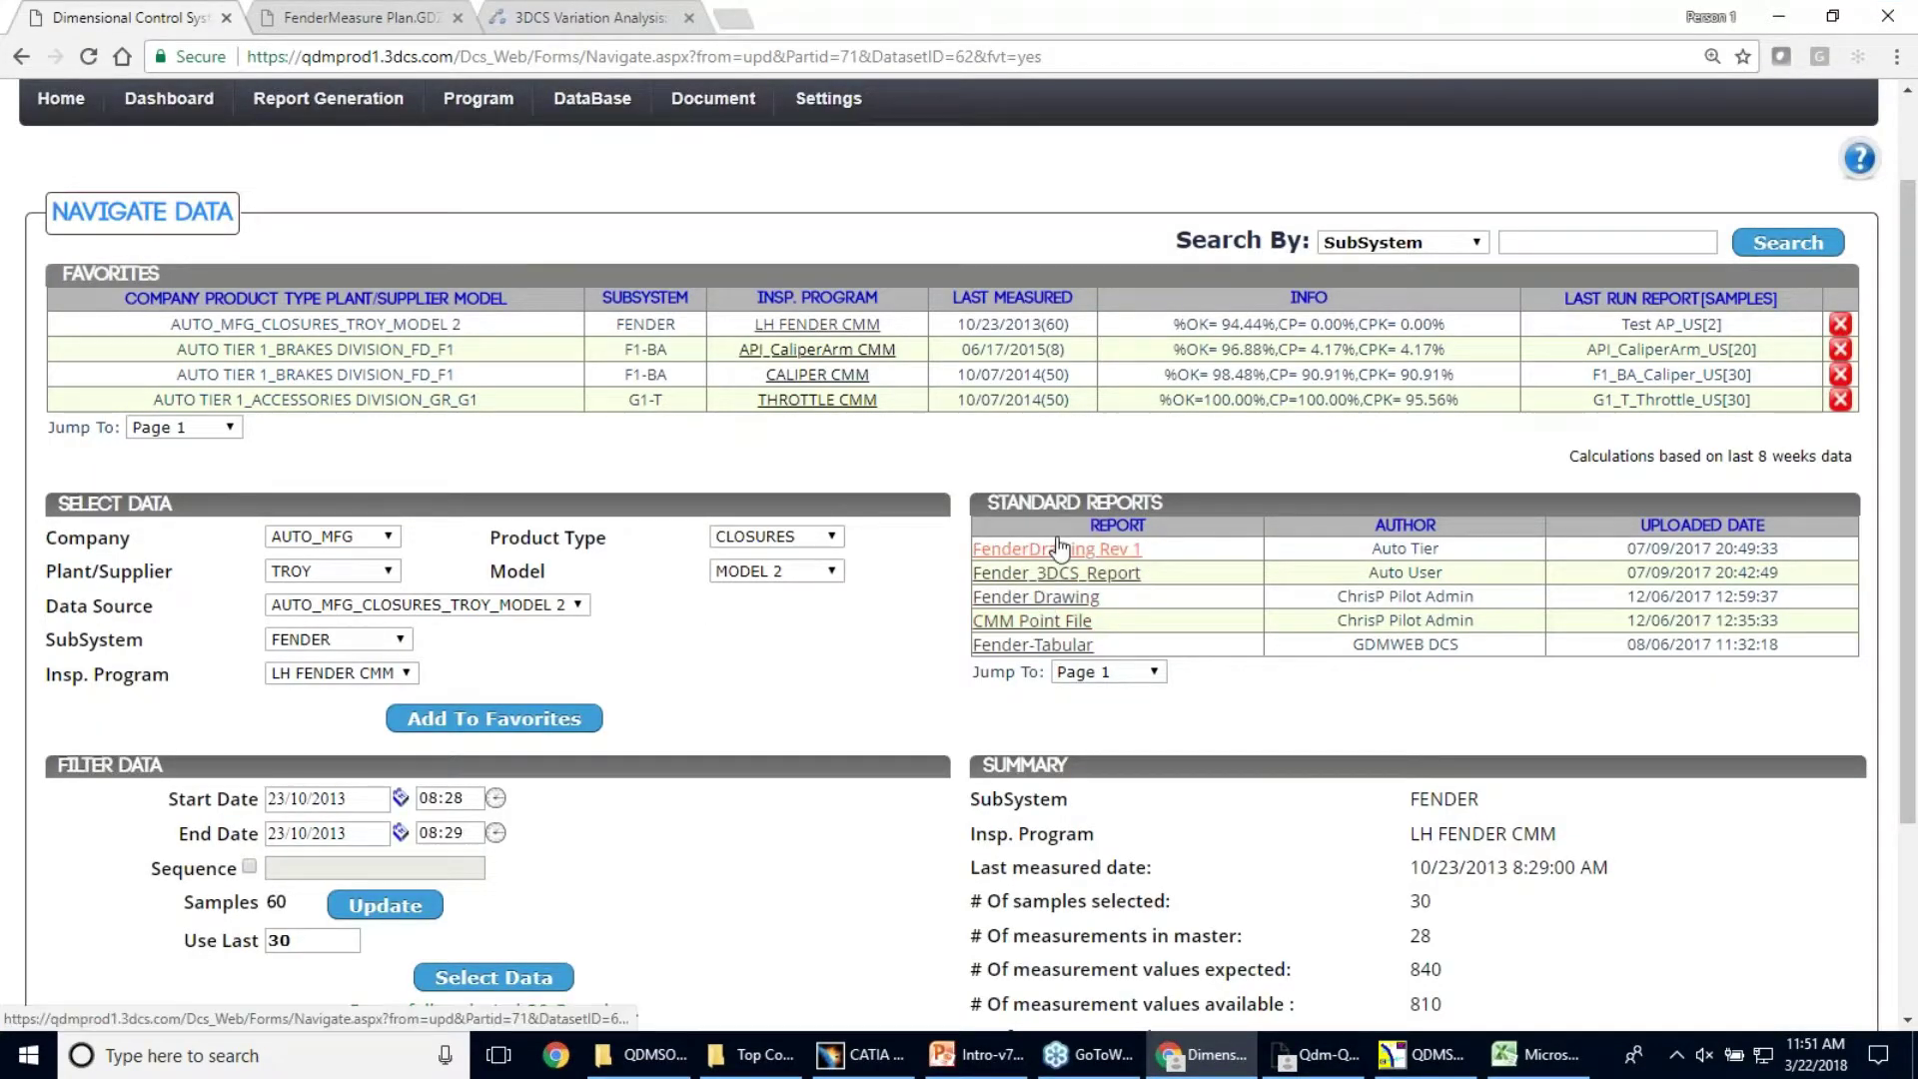
click(1064, 574)
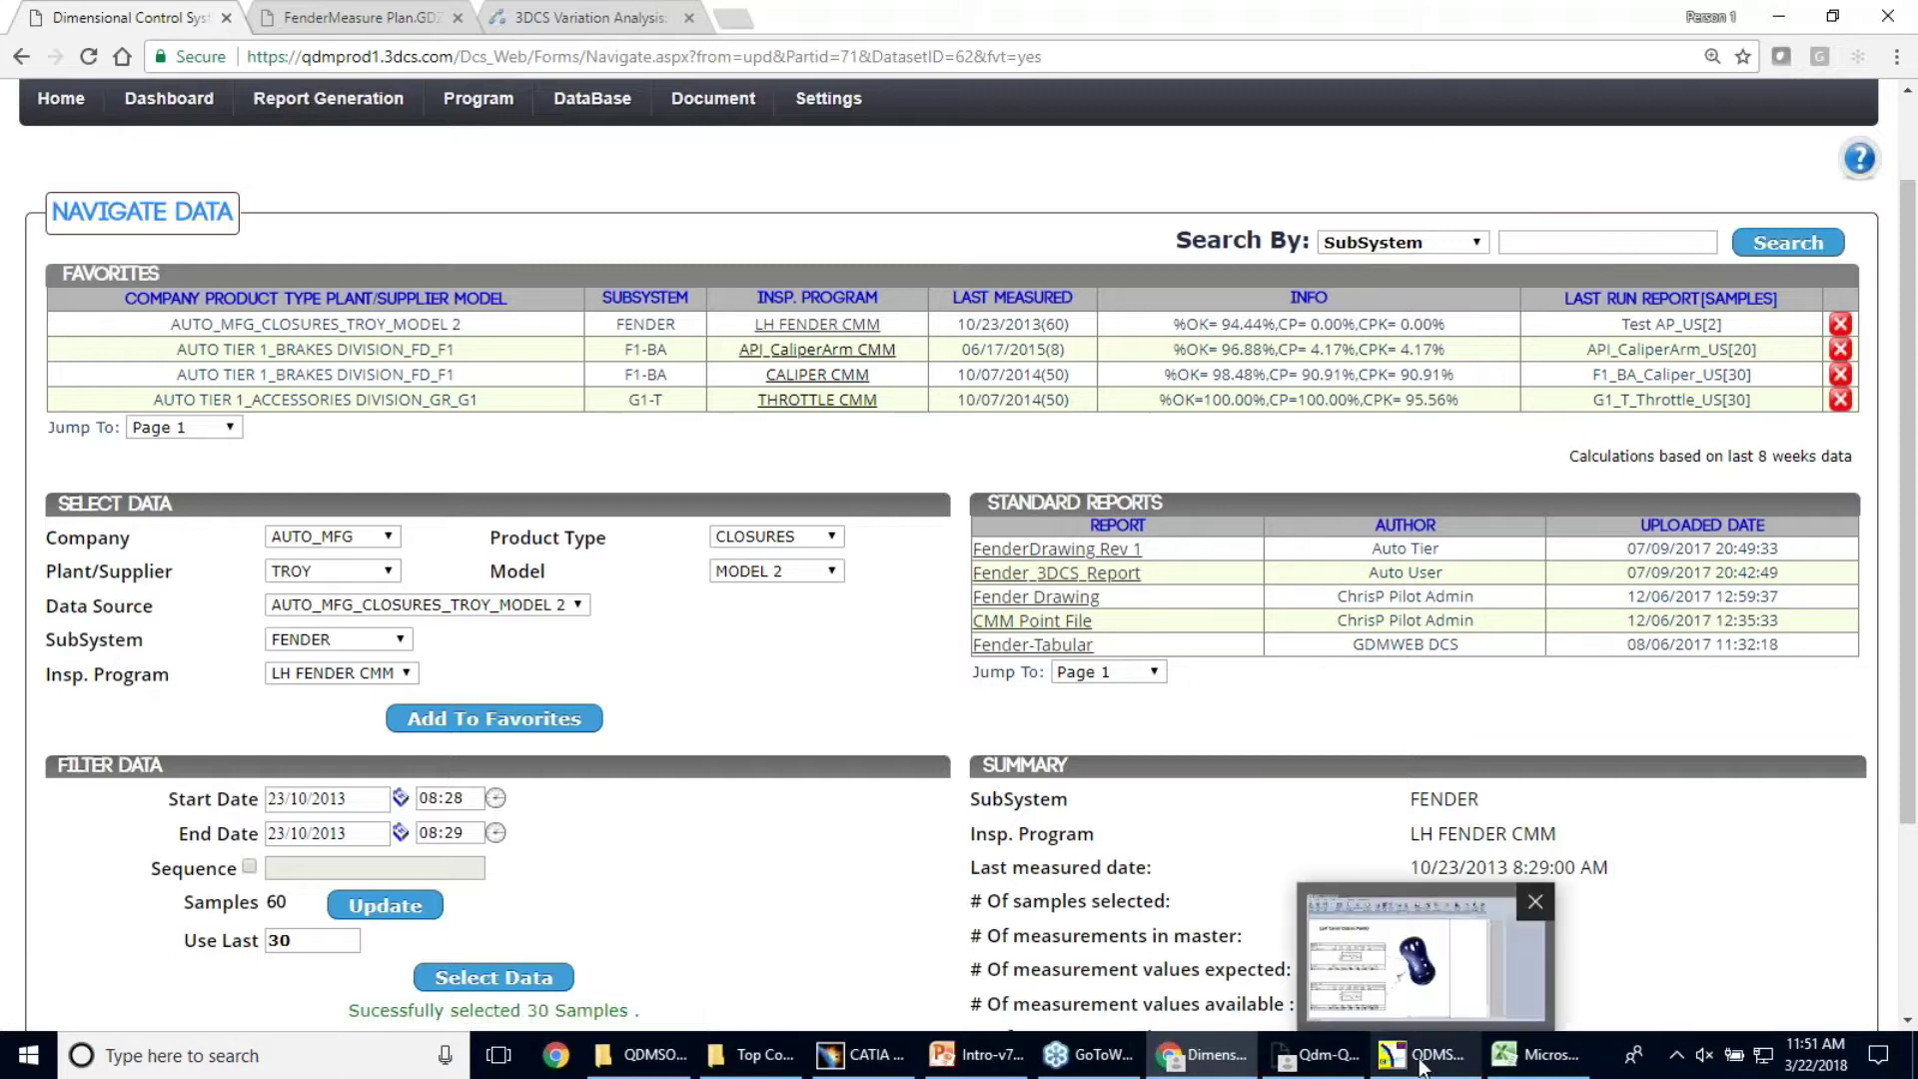
click(969, 1067)
scroll(933, 644, down, 1)
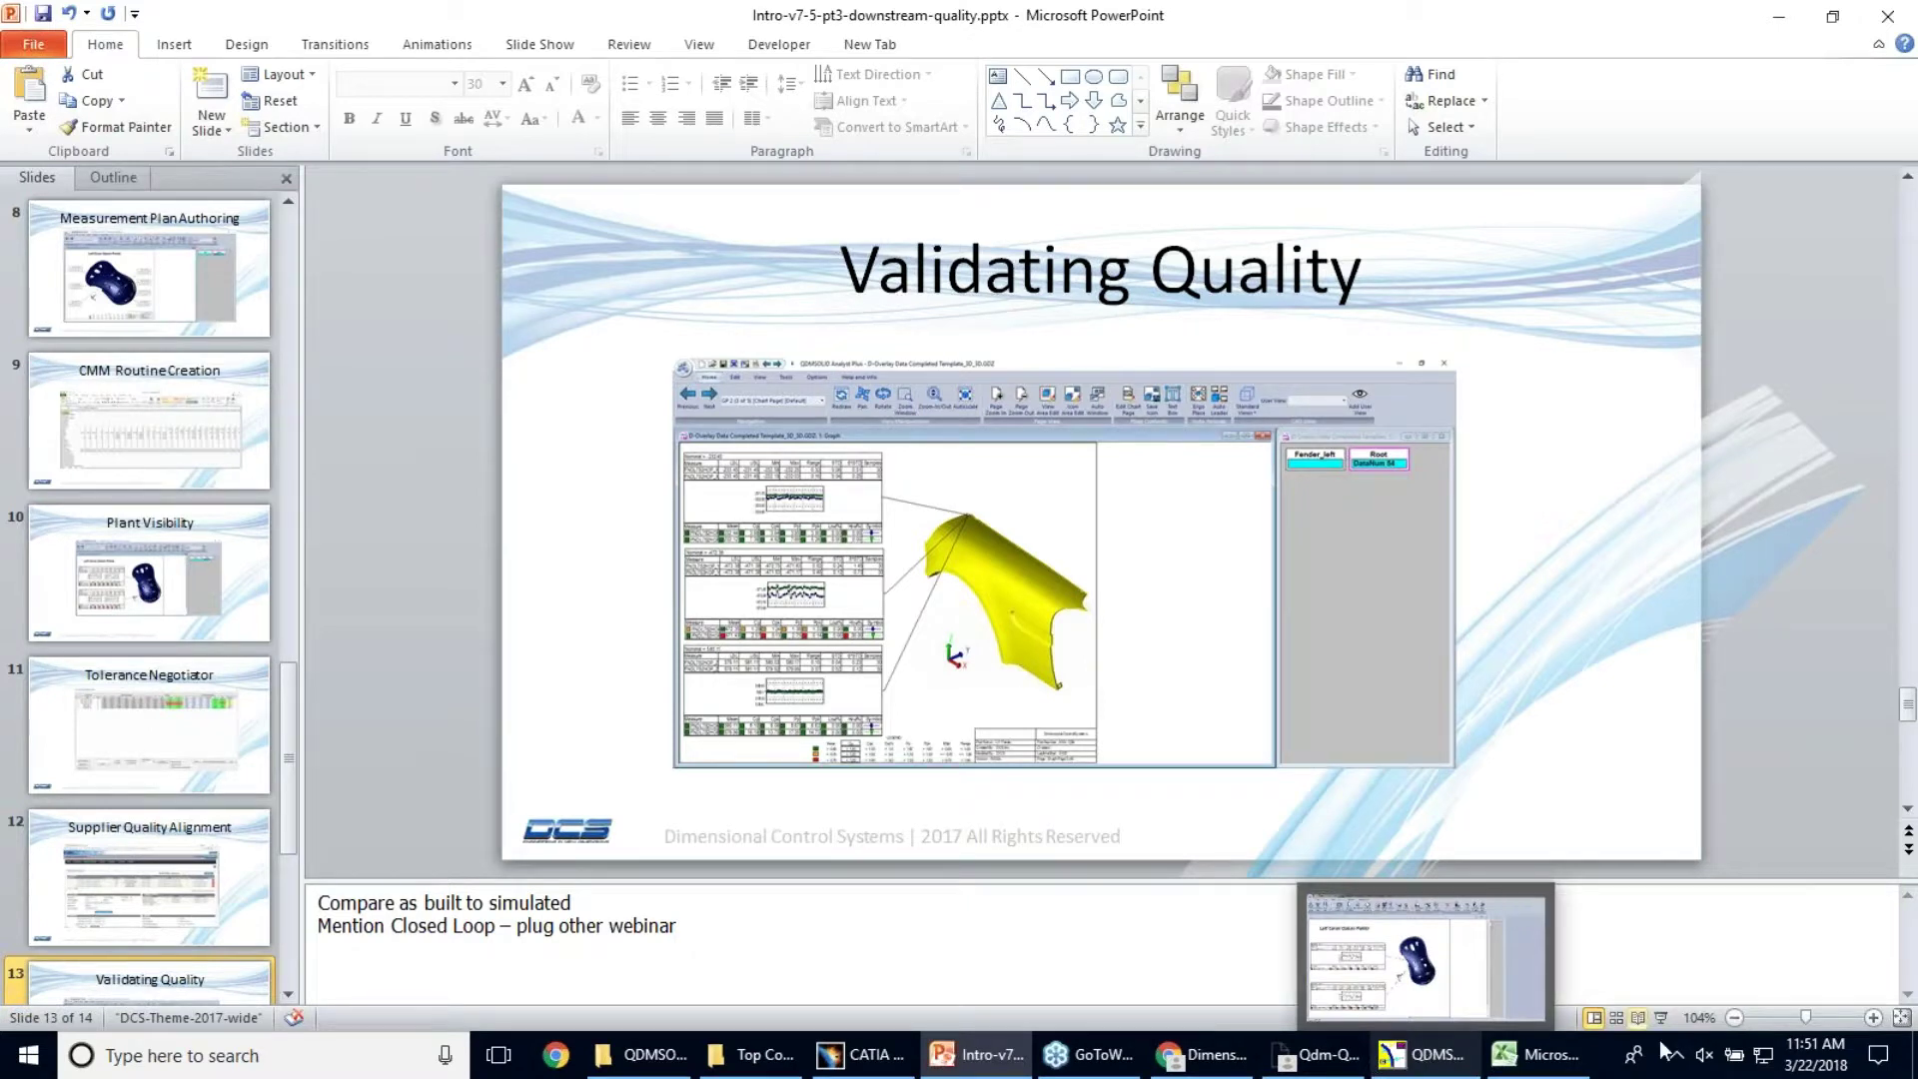
click(1464, 1047)
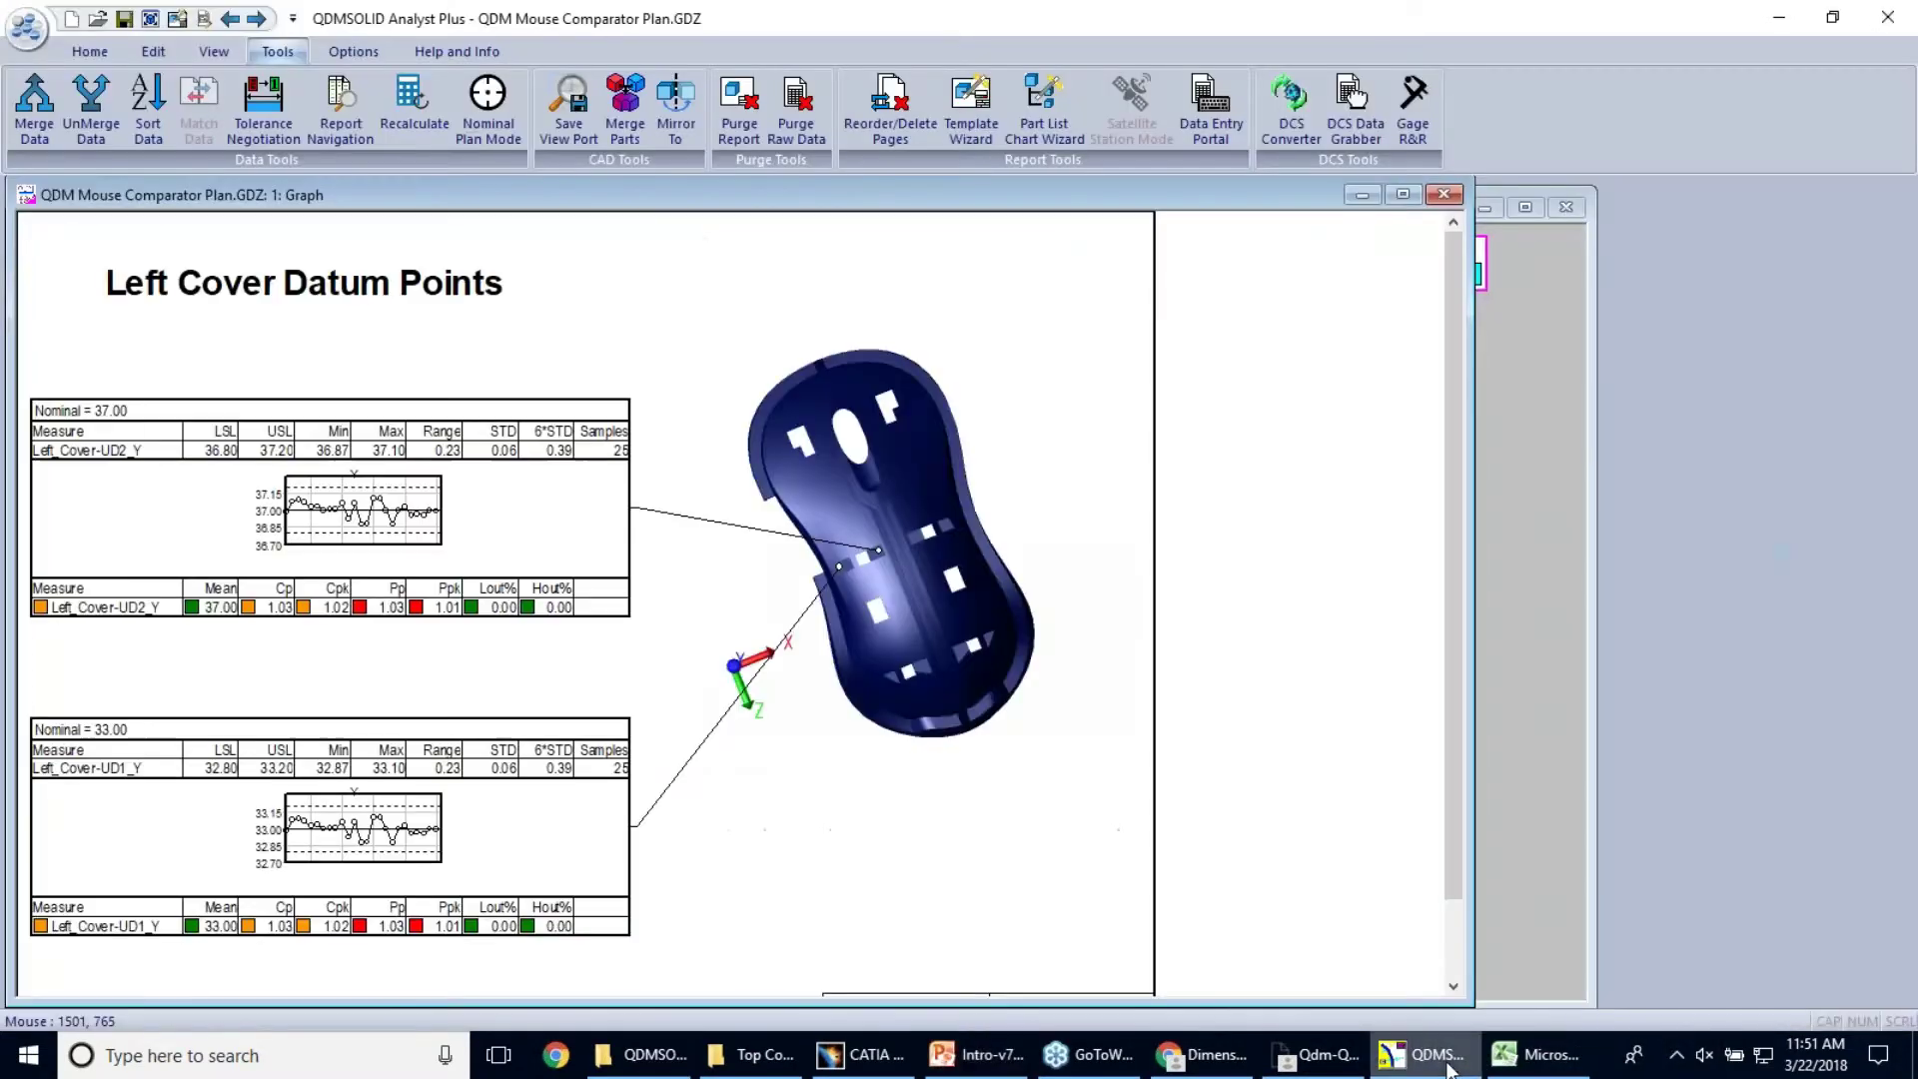
Close the mouse comparator graph, CompleteMousePlan and QDMSolid3 without saving changes
click(1444, 195)
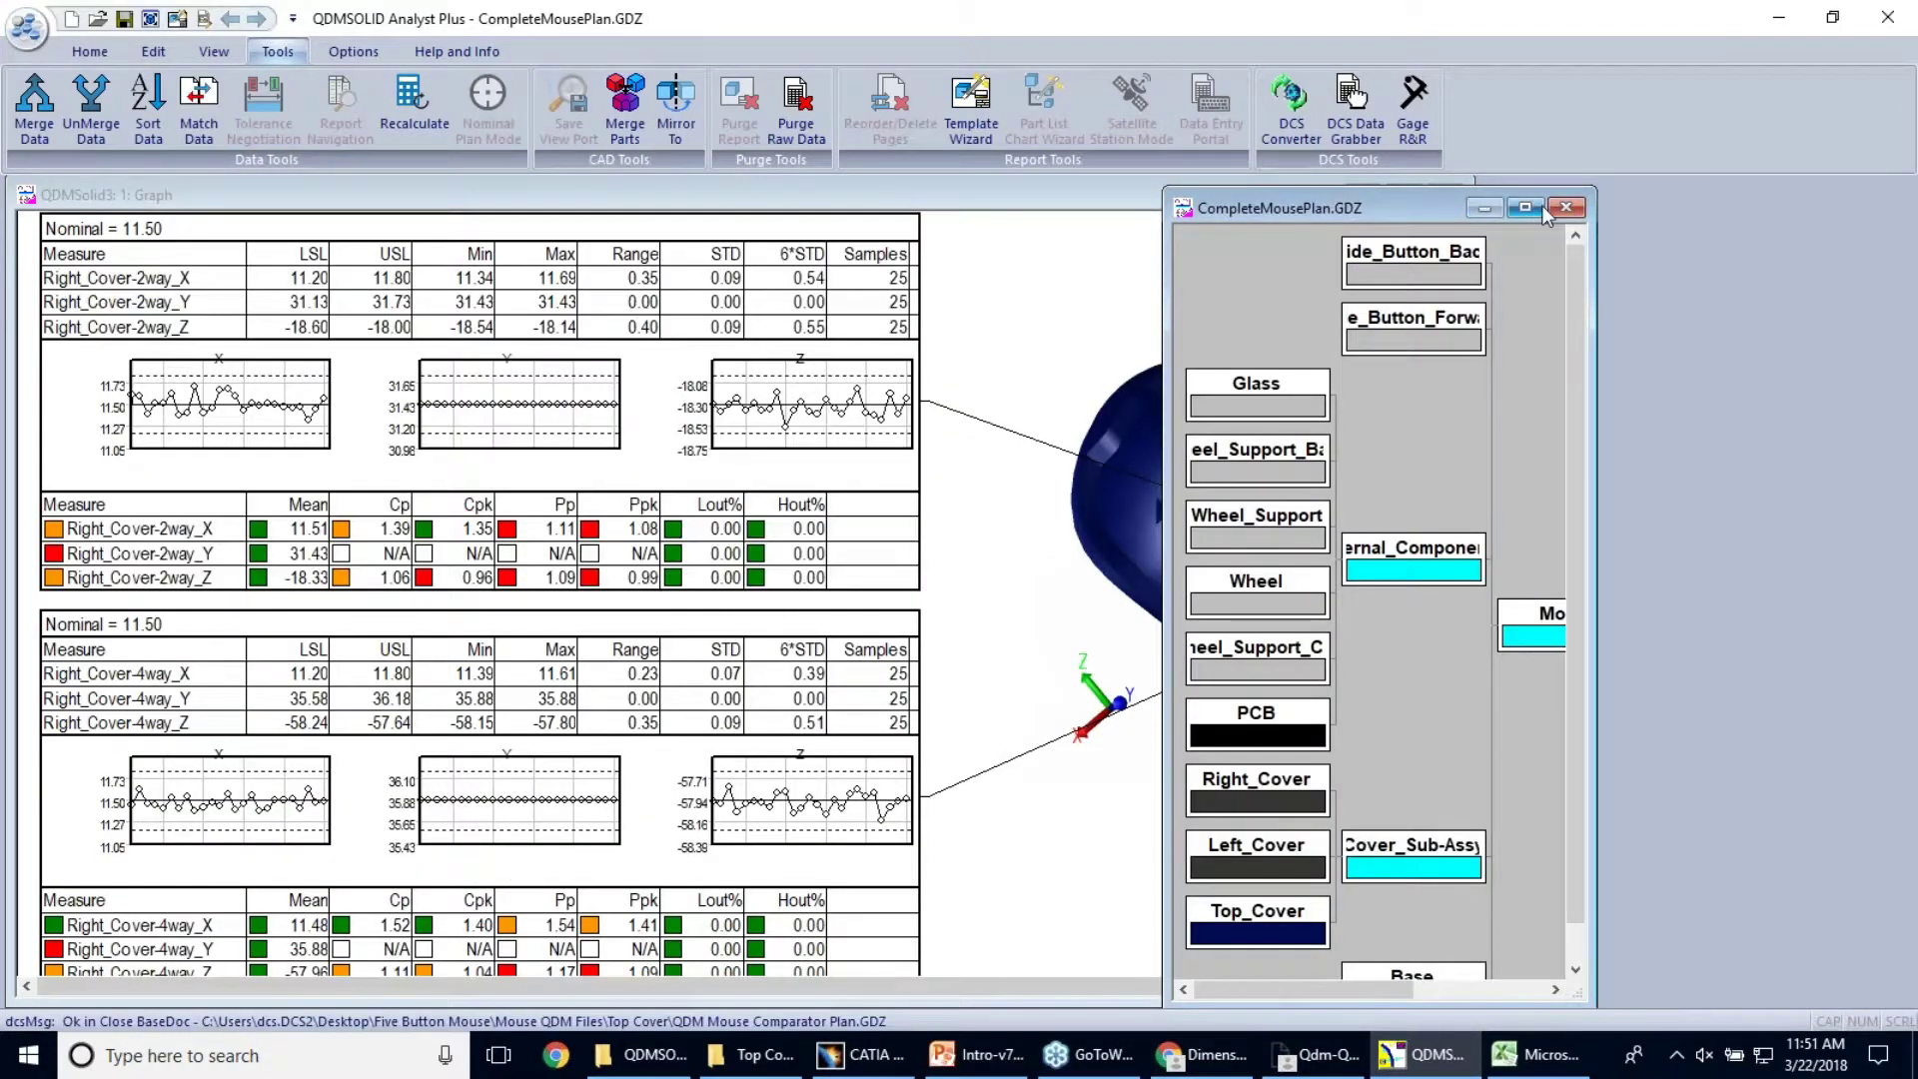
click(1564, 208)
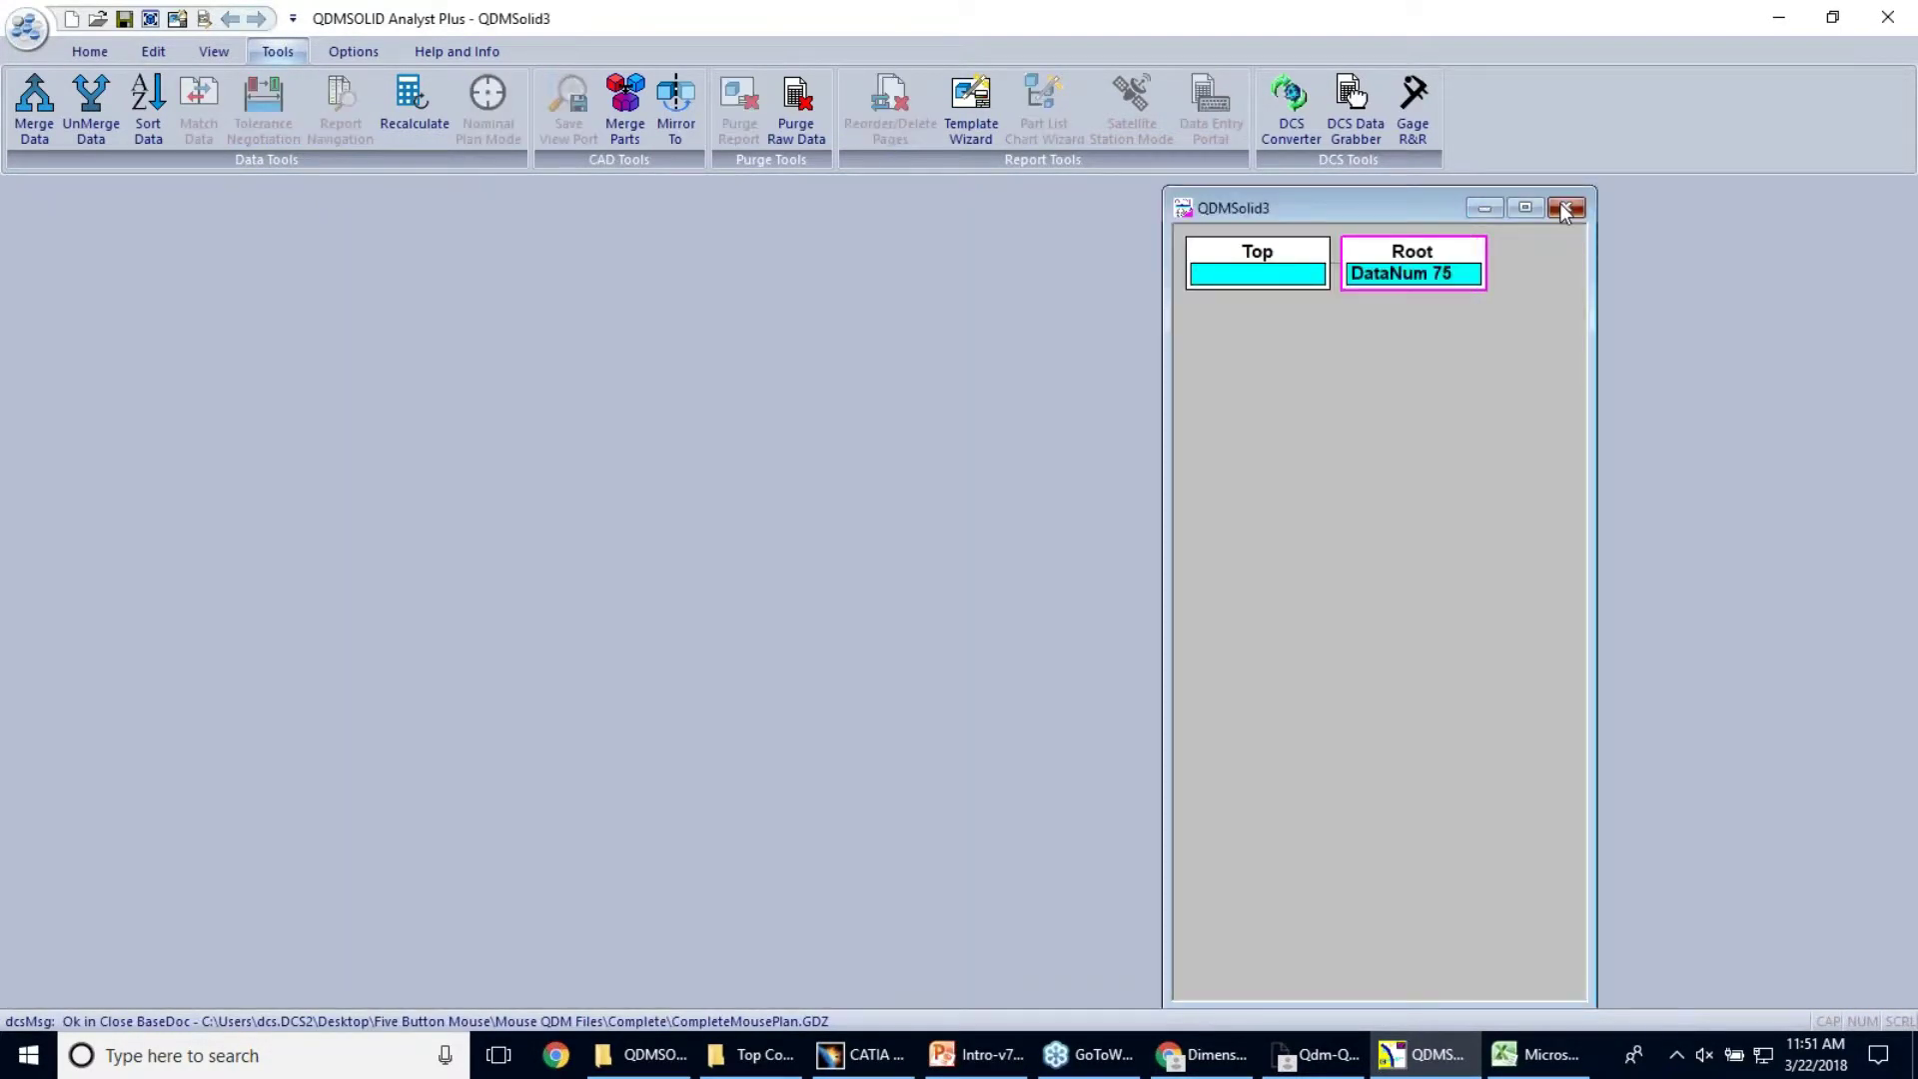
click(1564, 208)
click(997, 577)
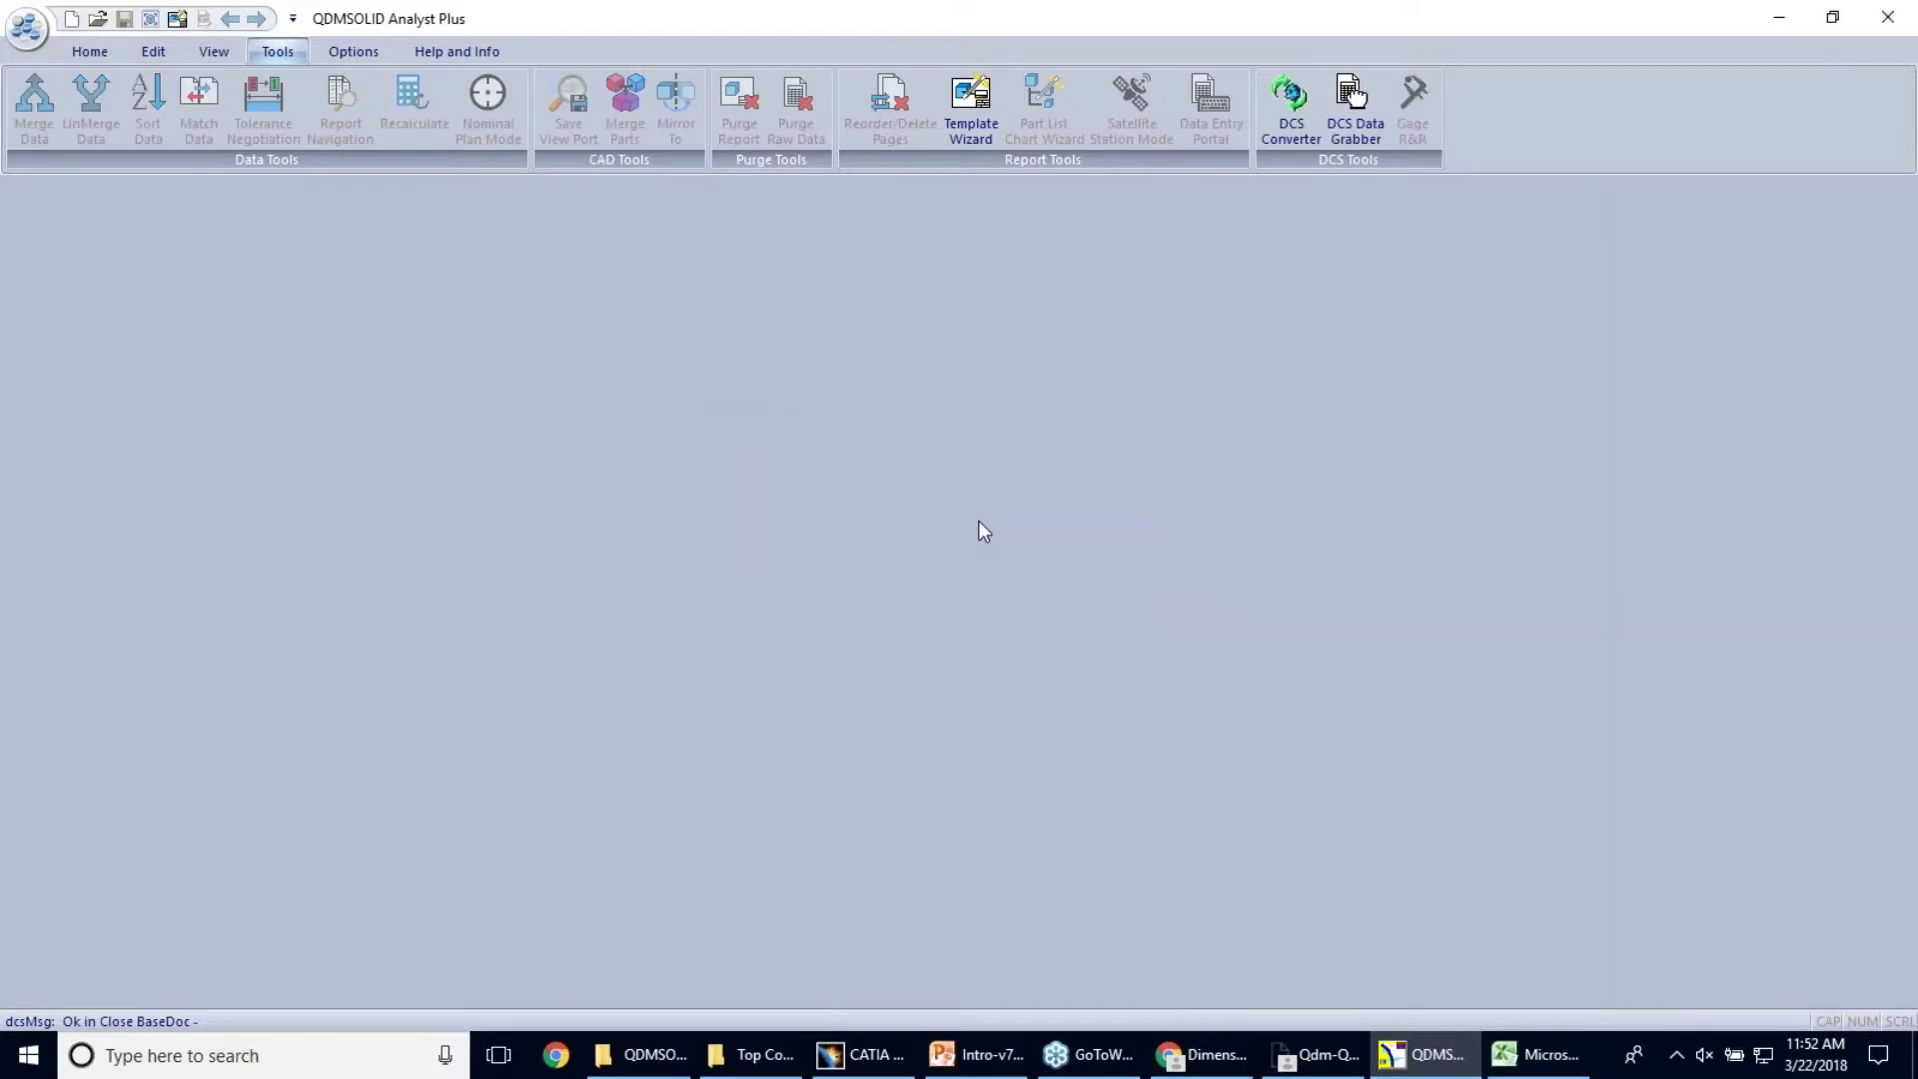
Open recent file D-Overlay Data Completed Template_3D_3D.GDZ and go to the fender measurement page
click(22, 38)
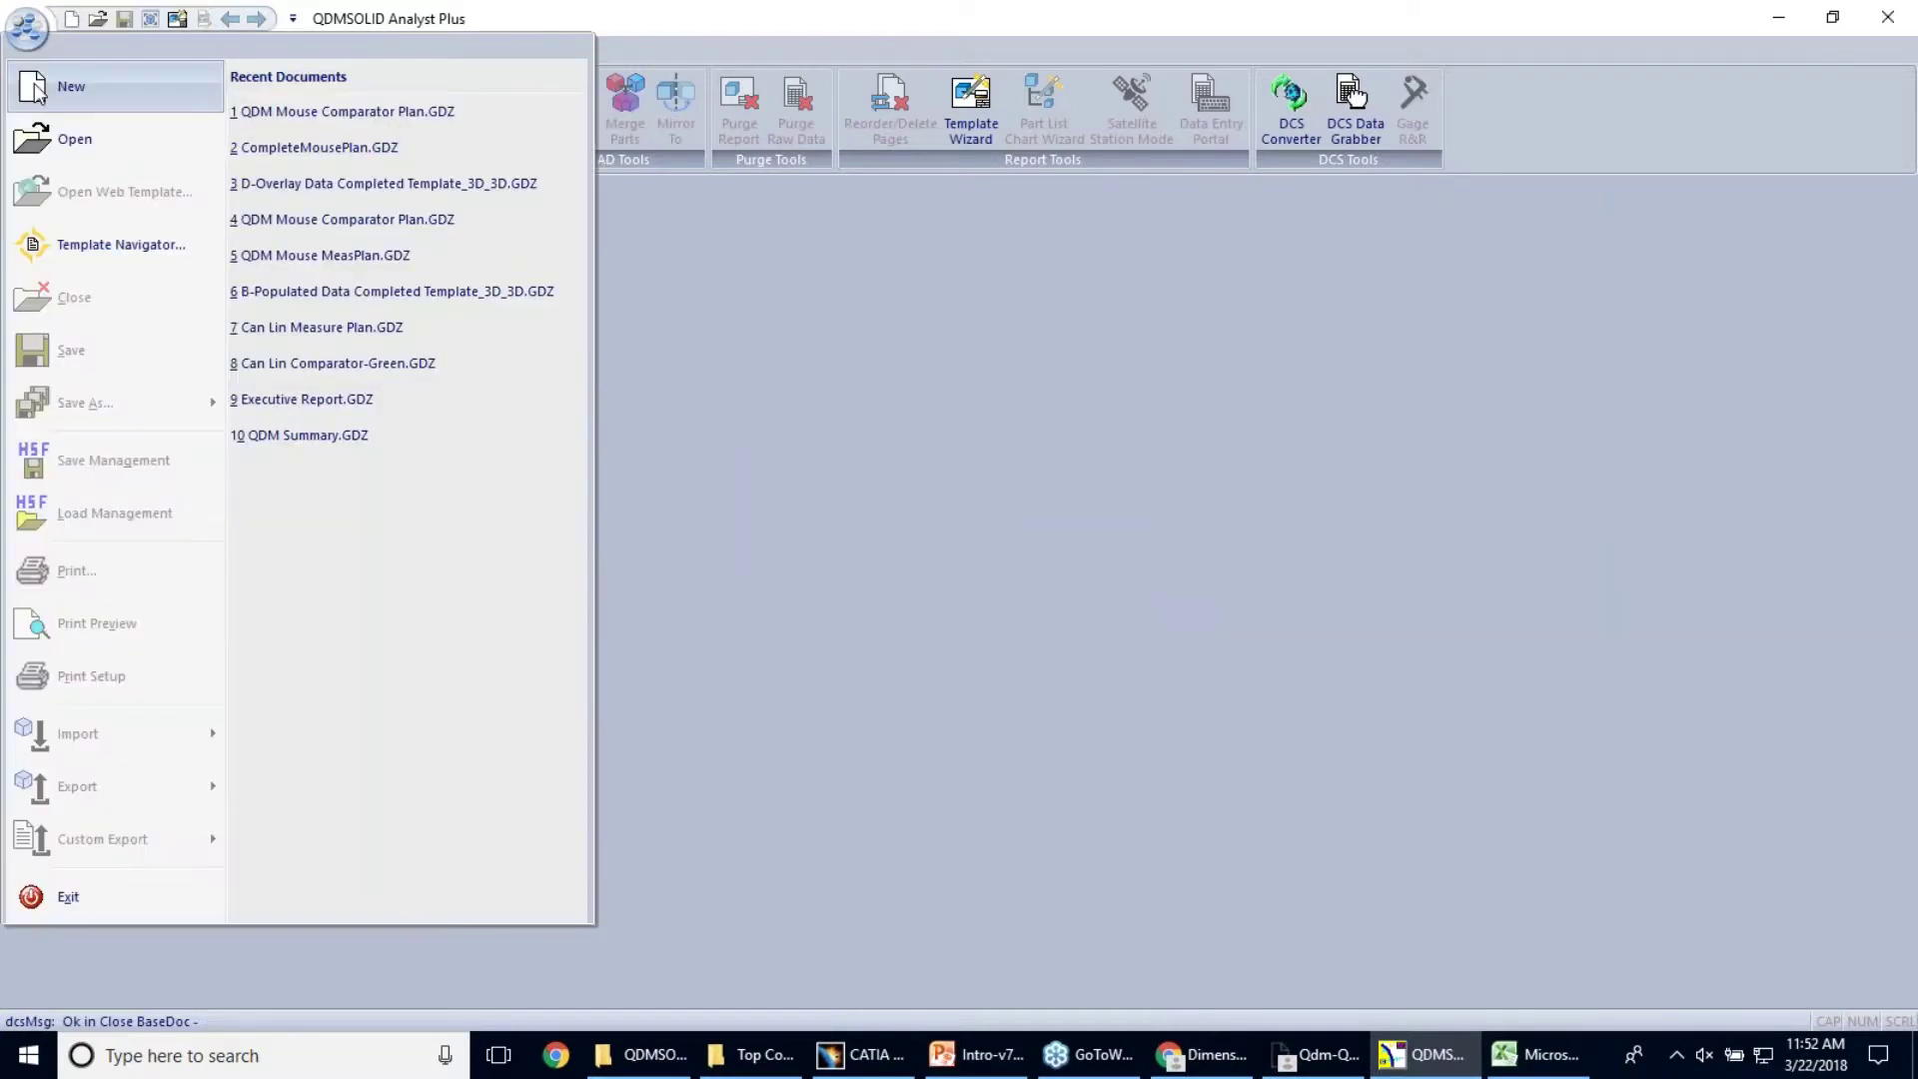
click(364, 189)
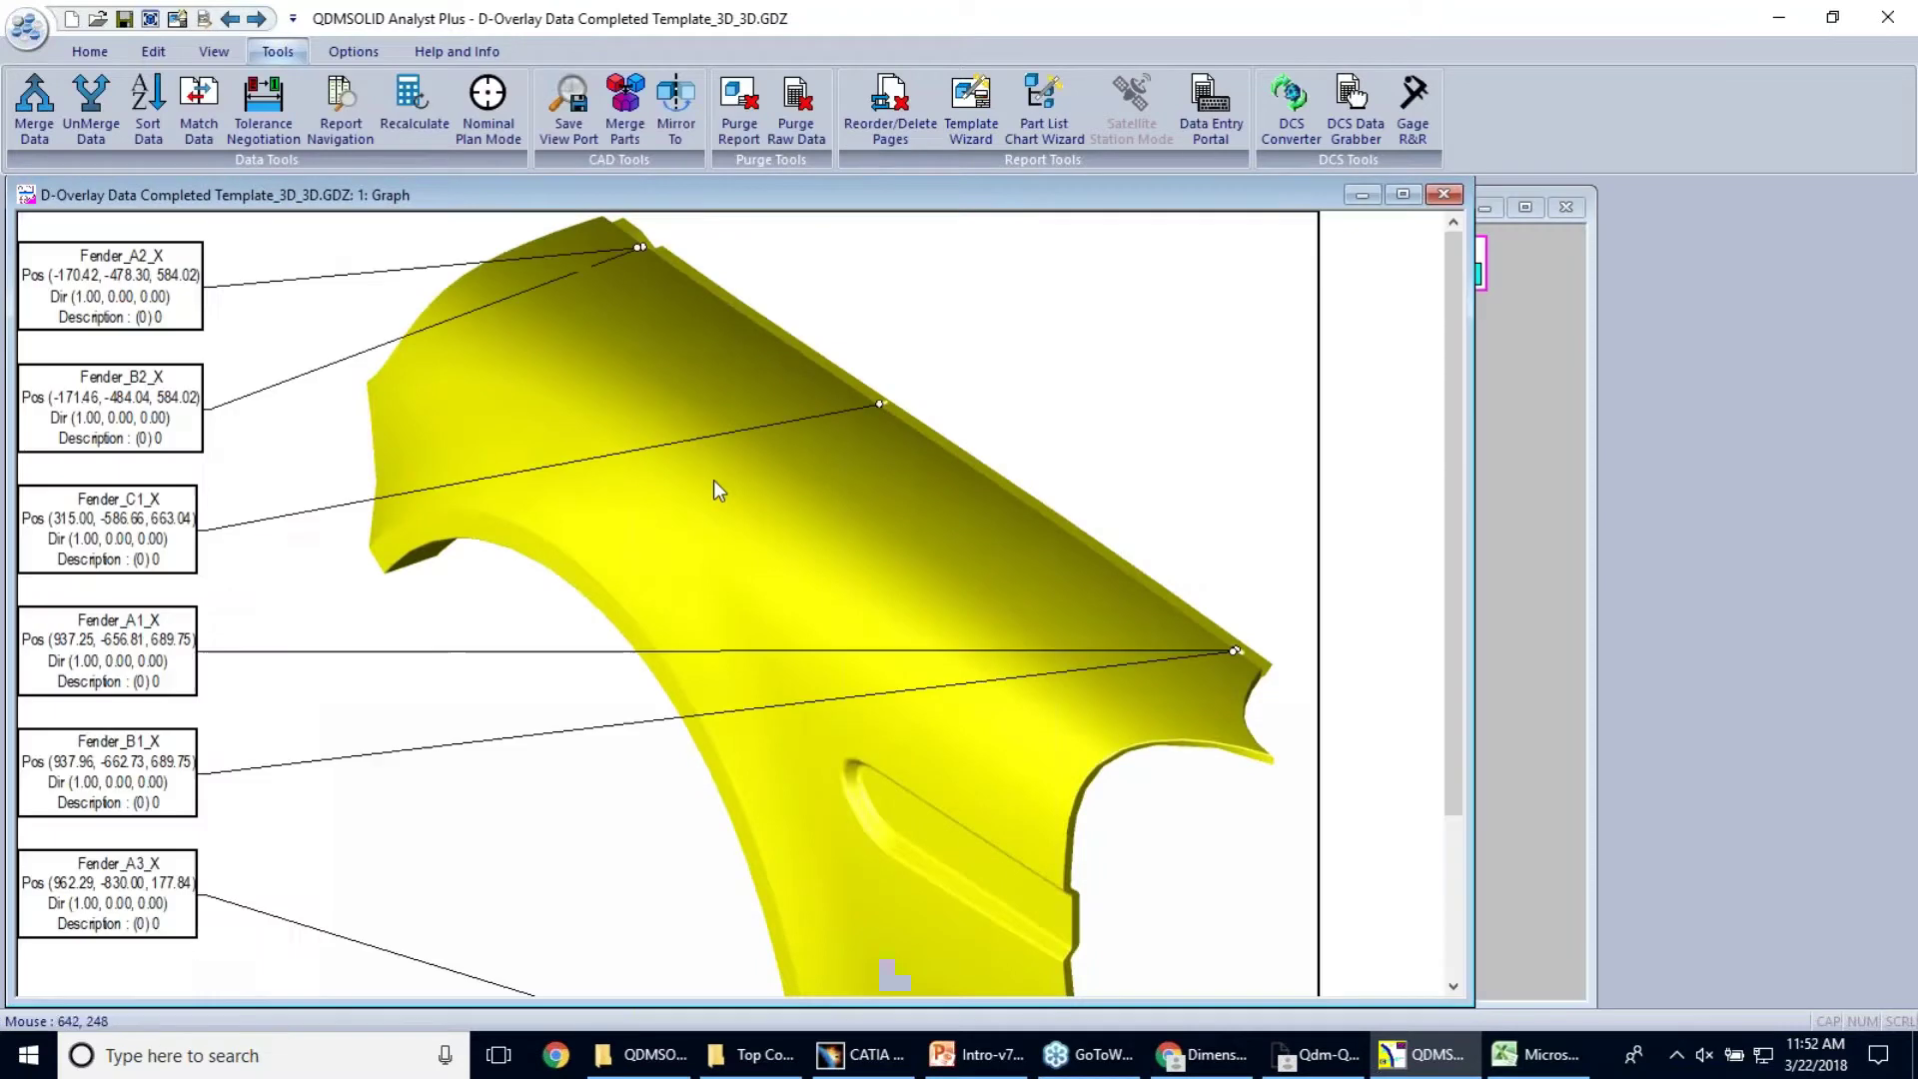
click(258, 18)
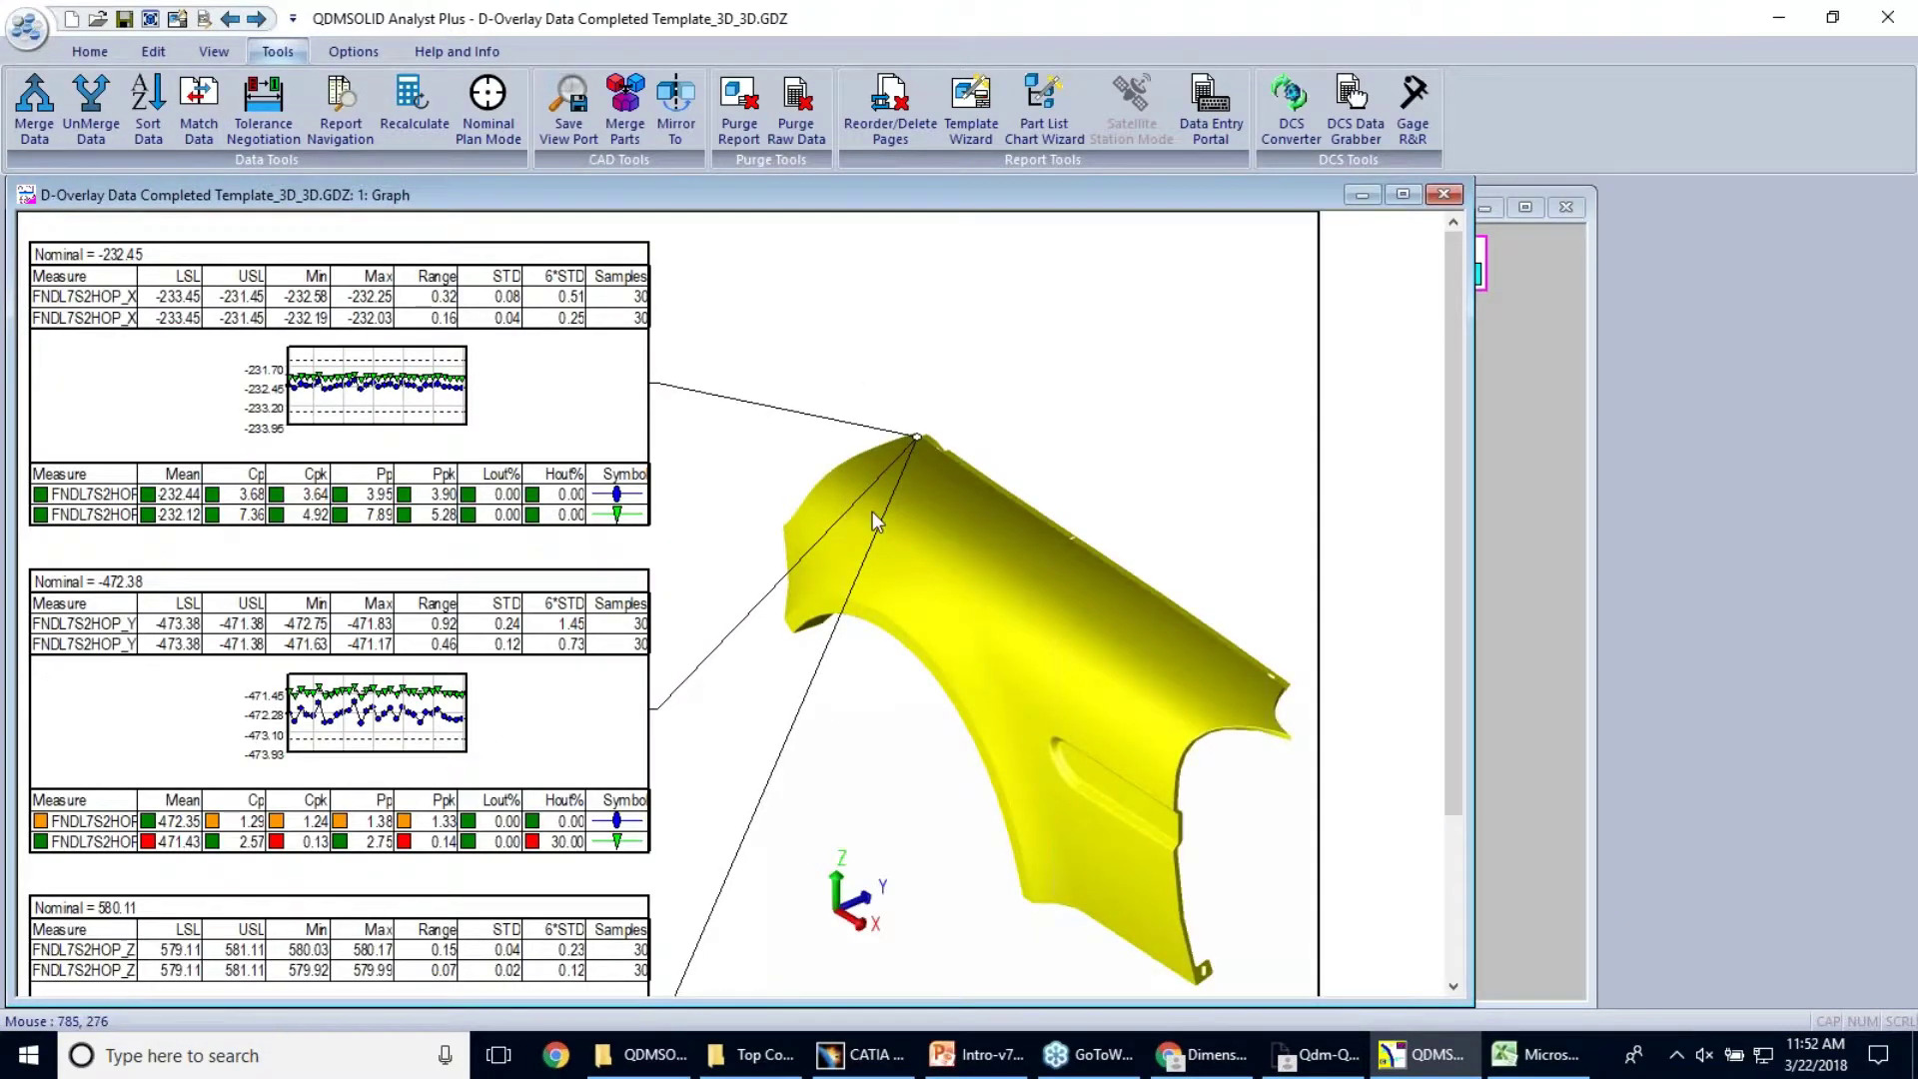
Zoom and rotate the 3D fender model toward the measured point
drag(875, 522, 947, 677)
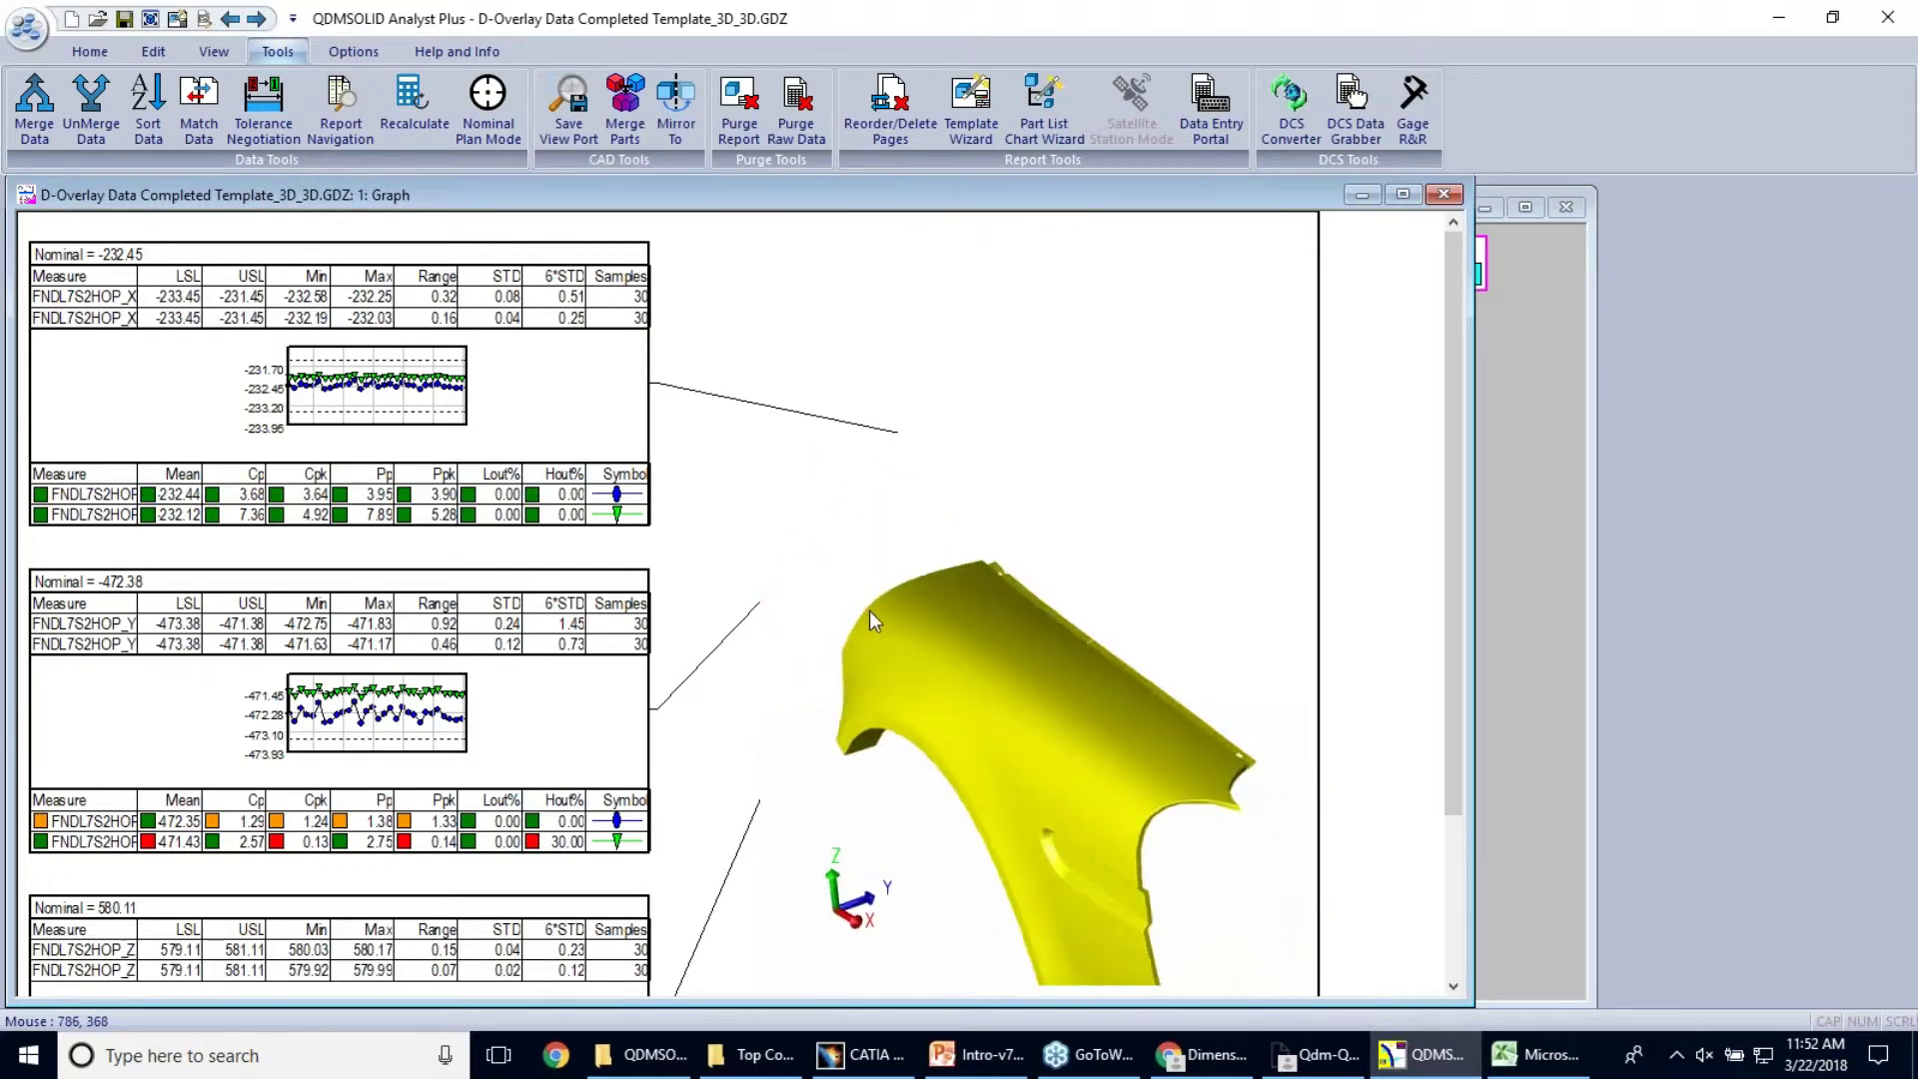
drag(869, 610, 889, 618)
scroll(923, 549, up, 2)
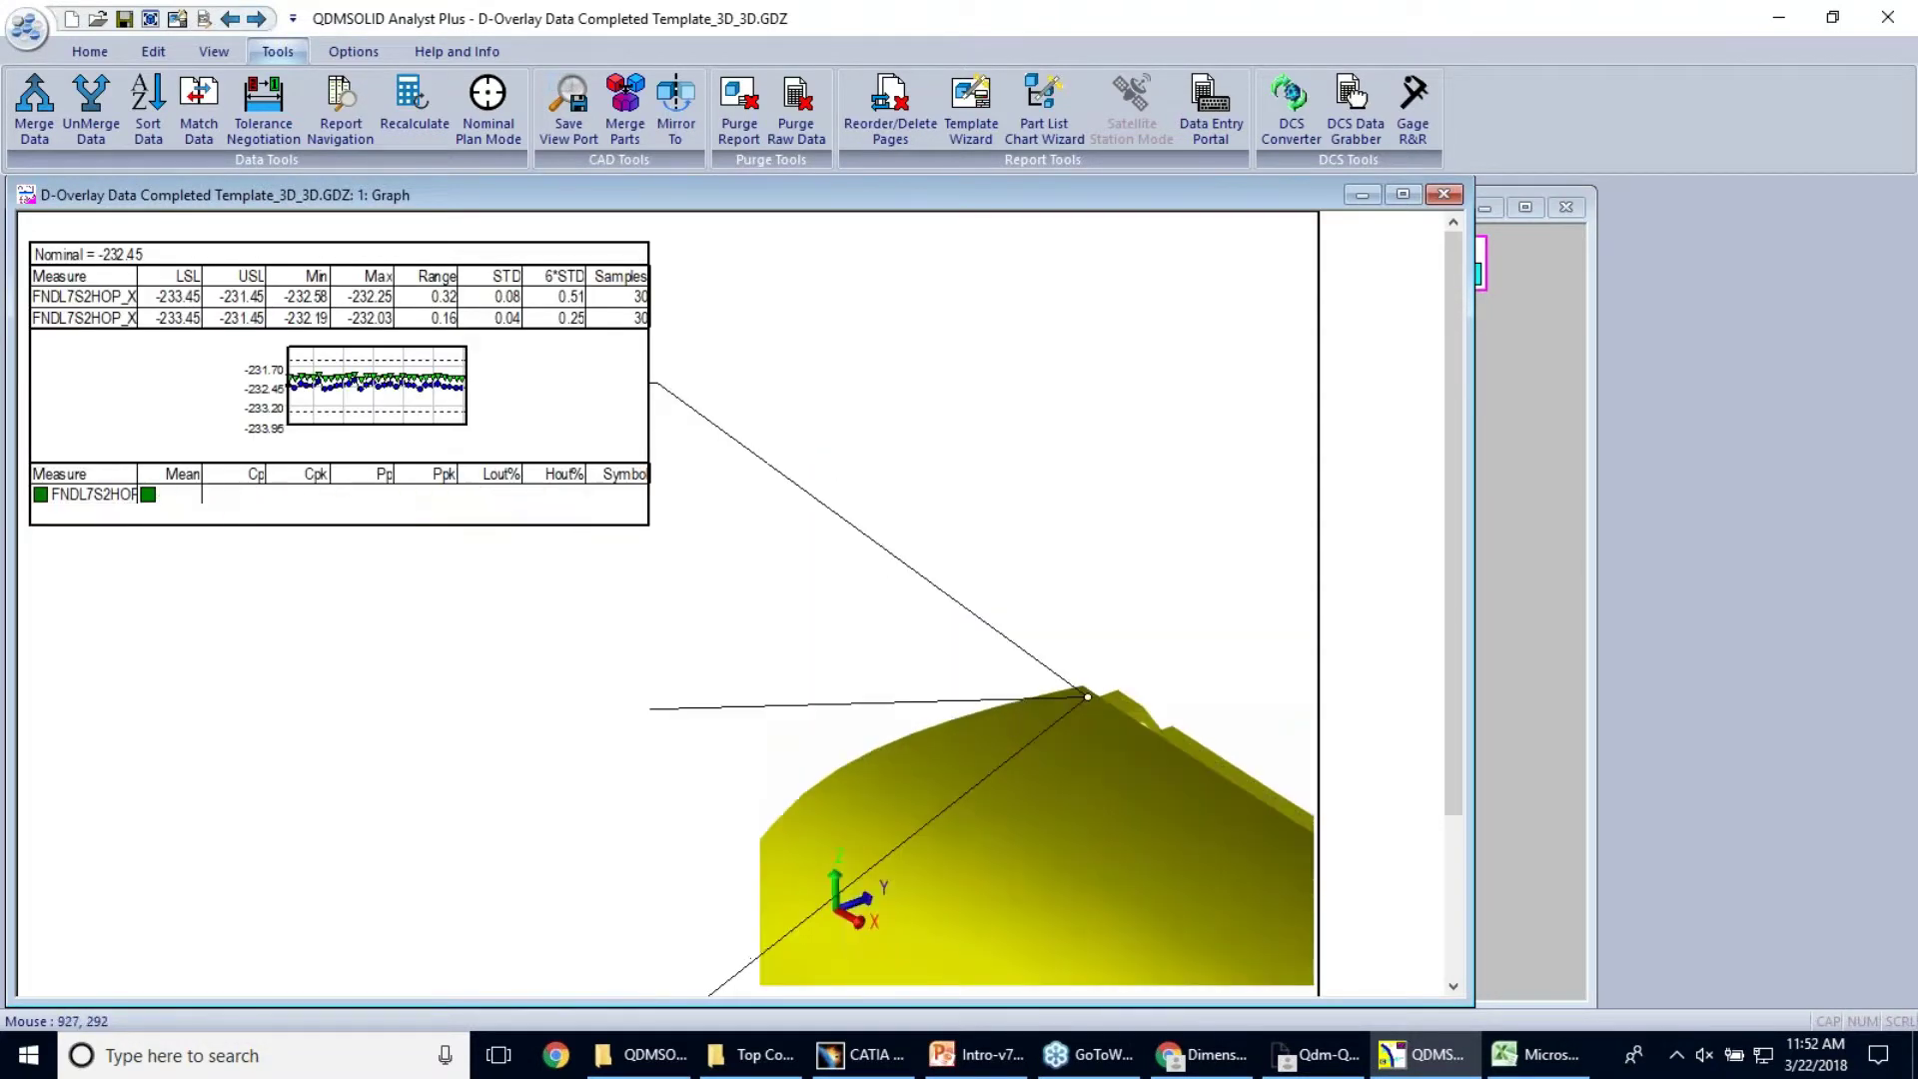
drag(1107, 831, 999, 849)
drag(1063, 765, 1064, 620)
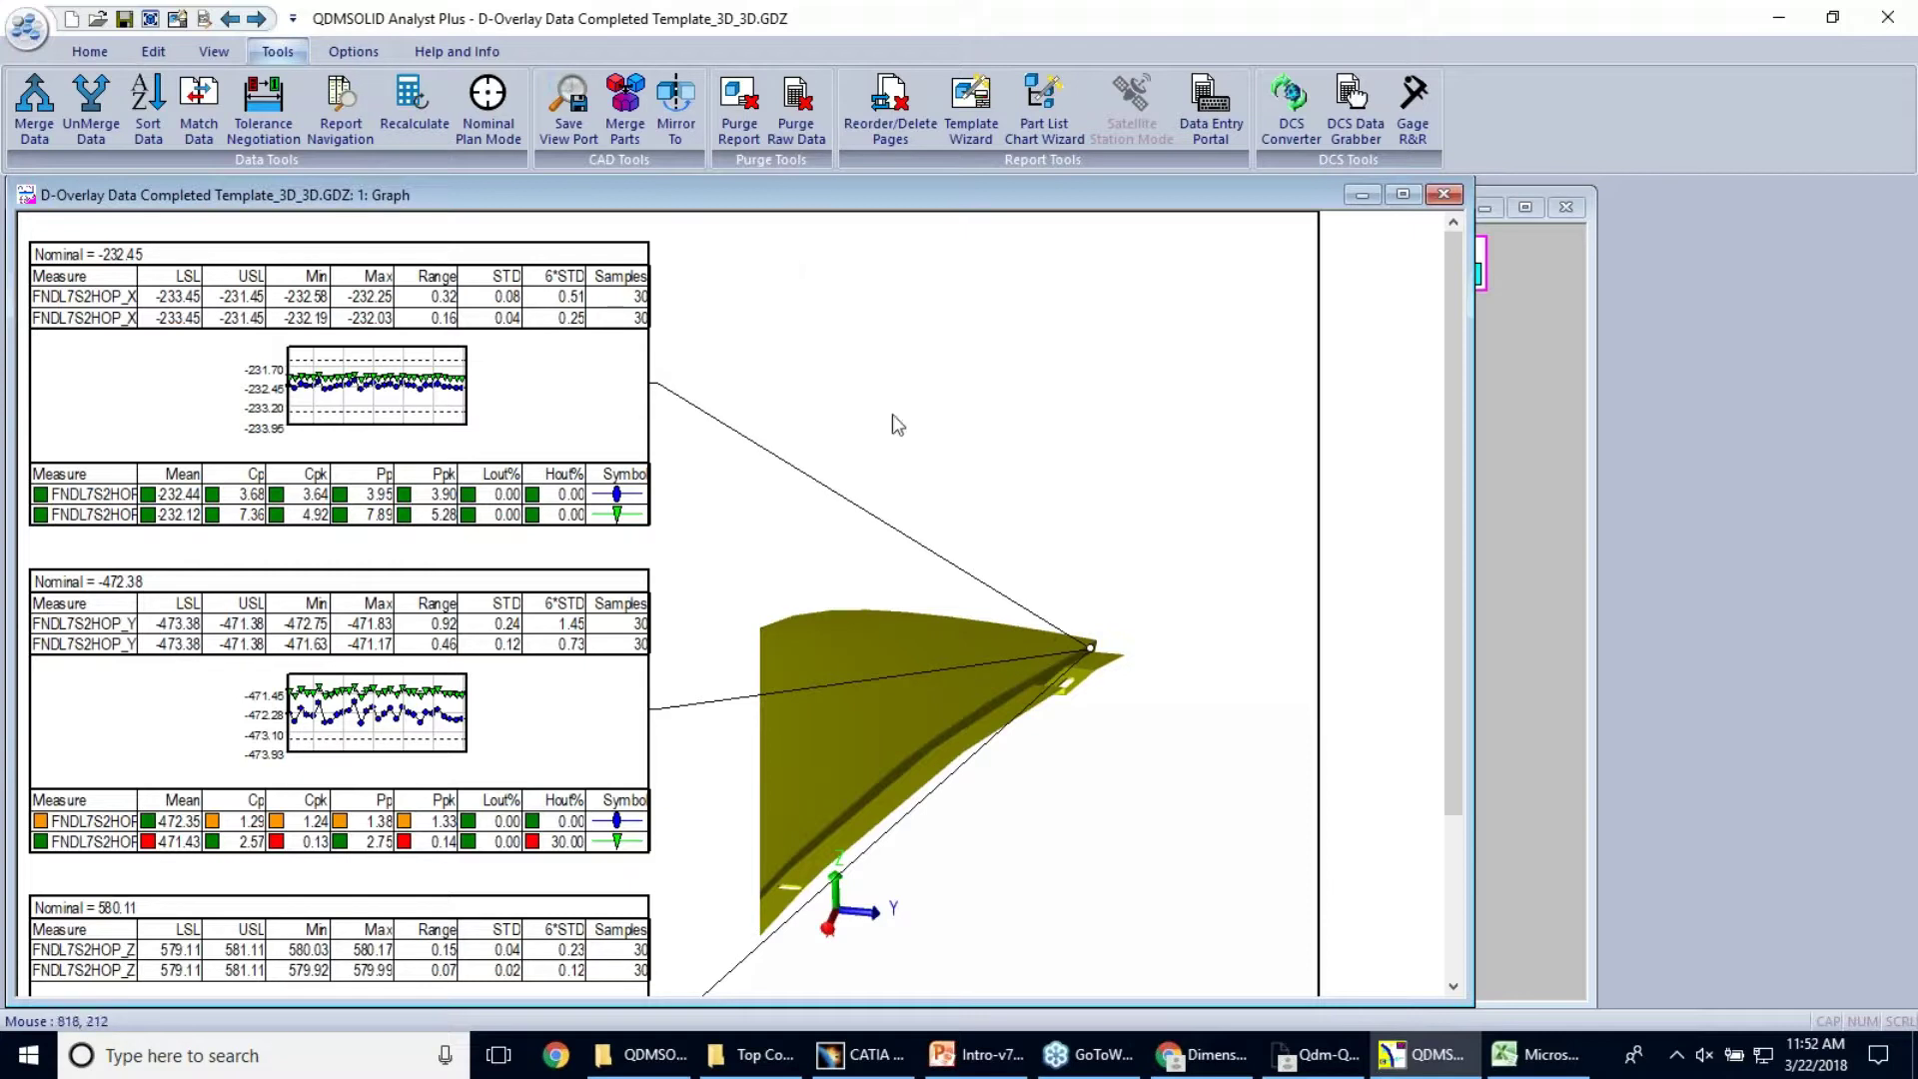
drag(957, 729, 791, 600)
Show the FNDL7S2HOP_Y chart with nominal -472.38 full screen
right_click(523, 365)
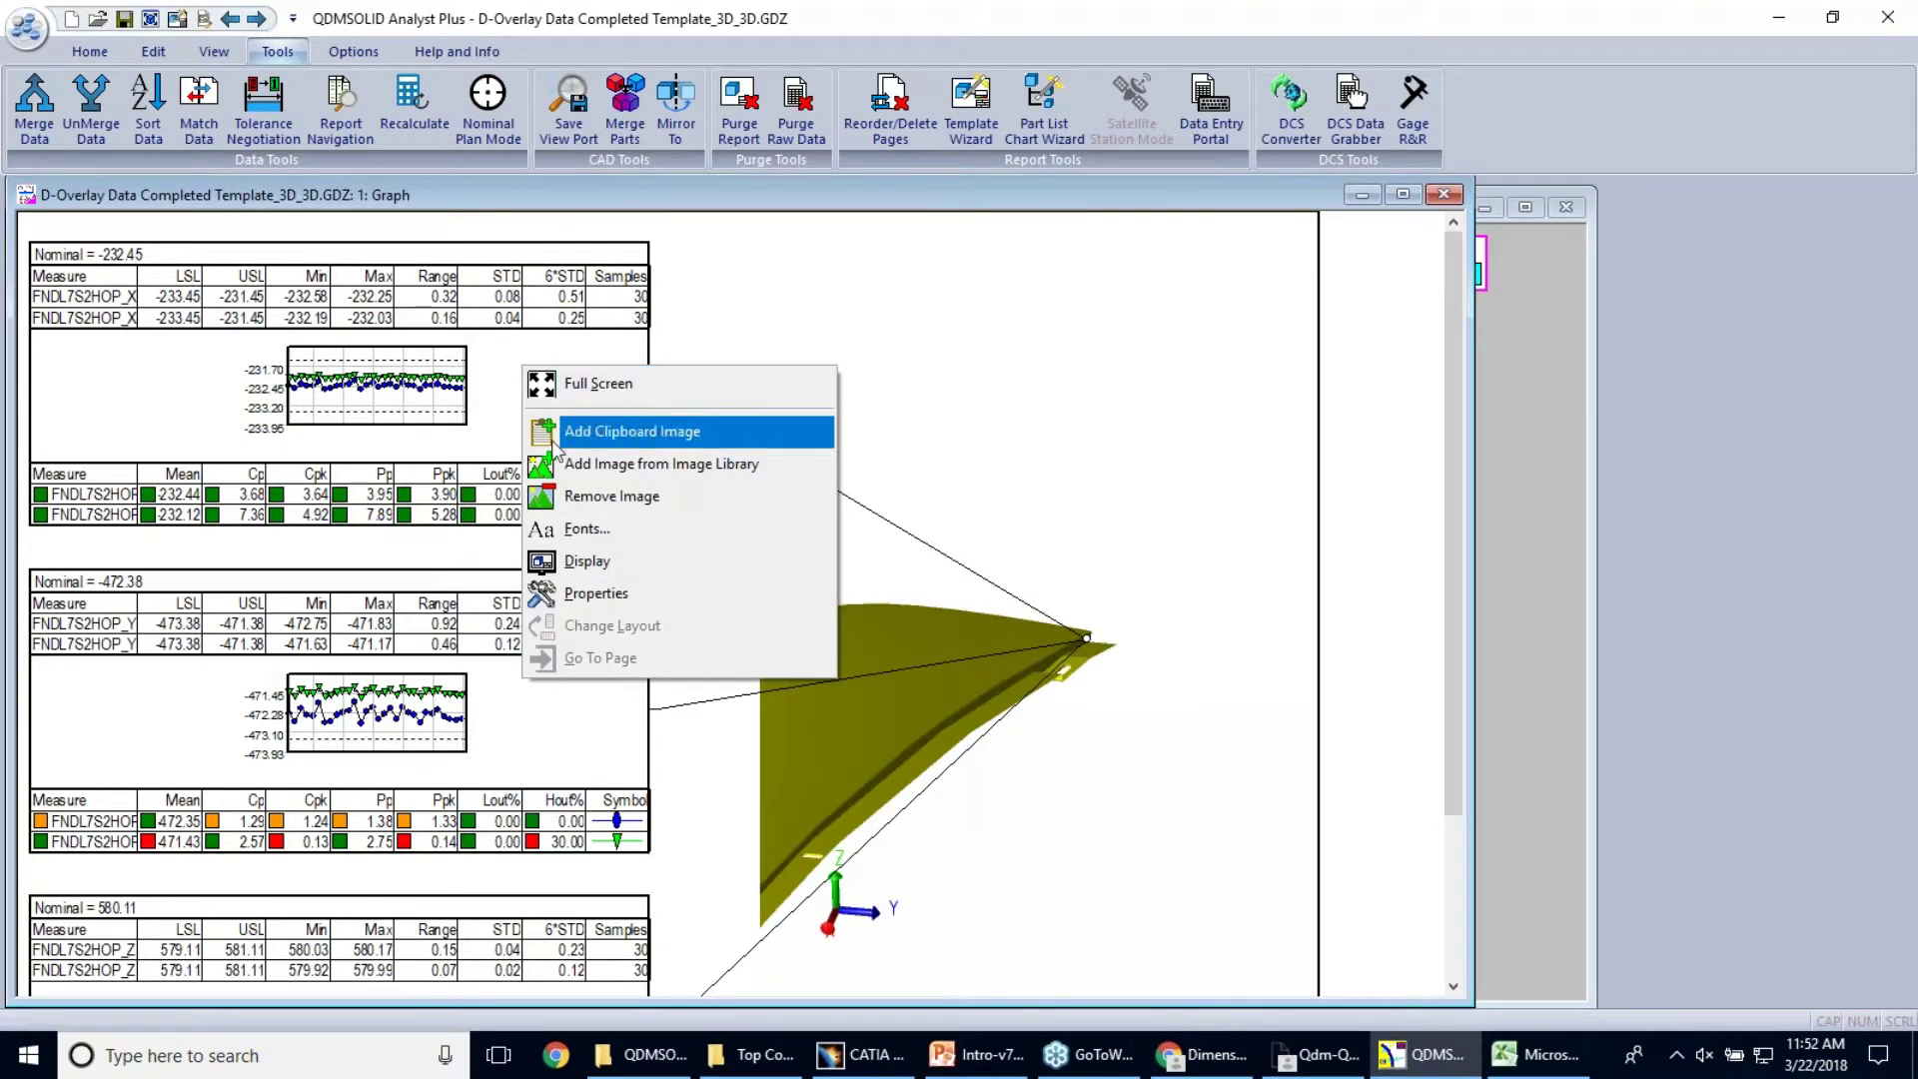
right_click(525, 422)
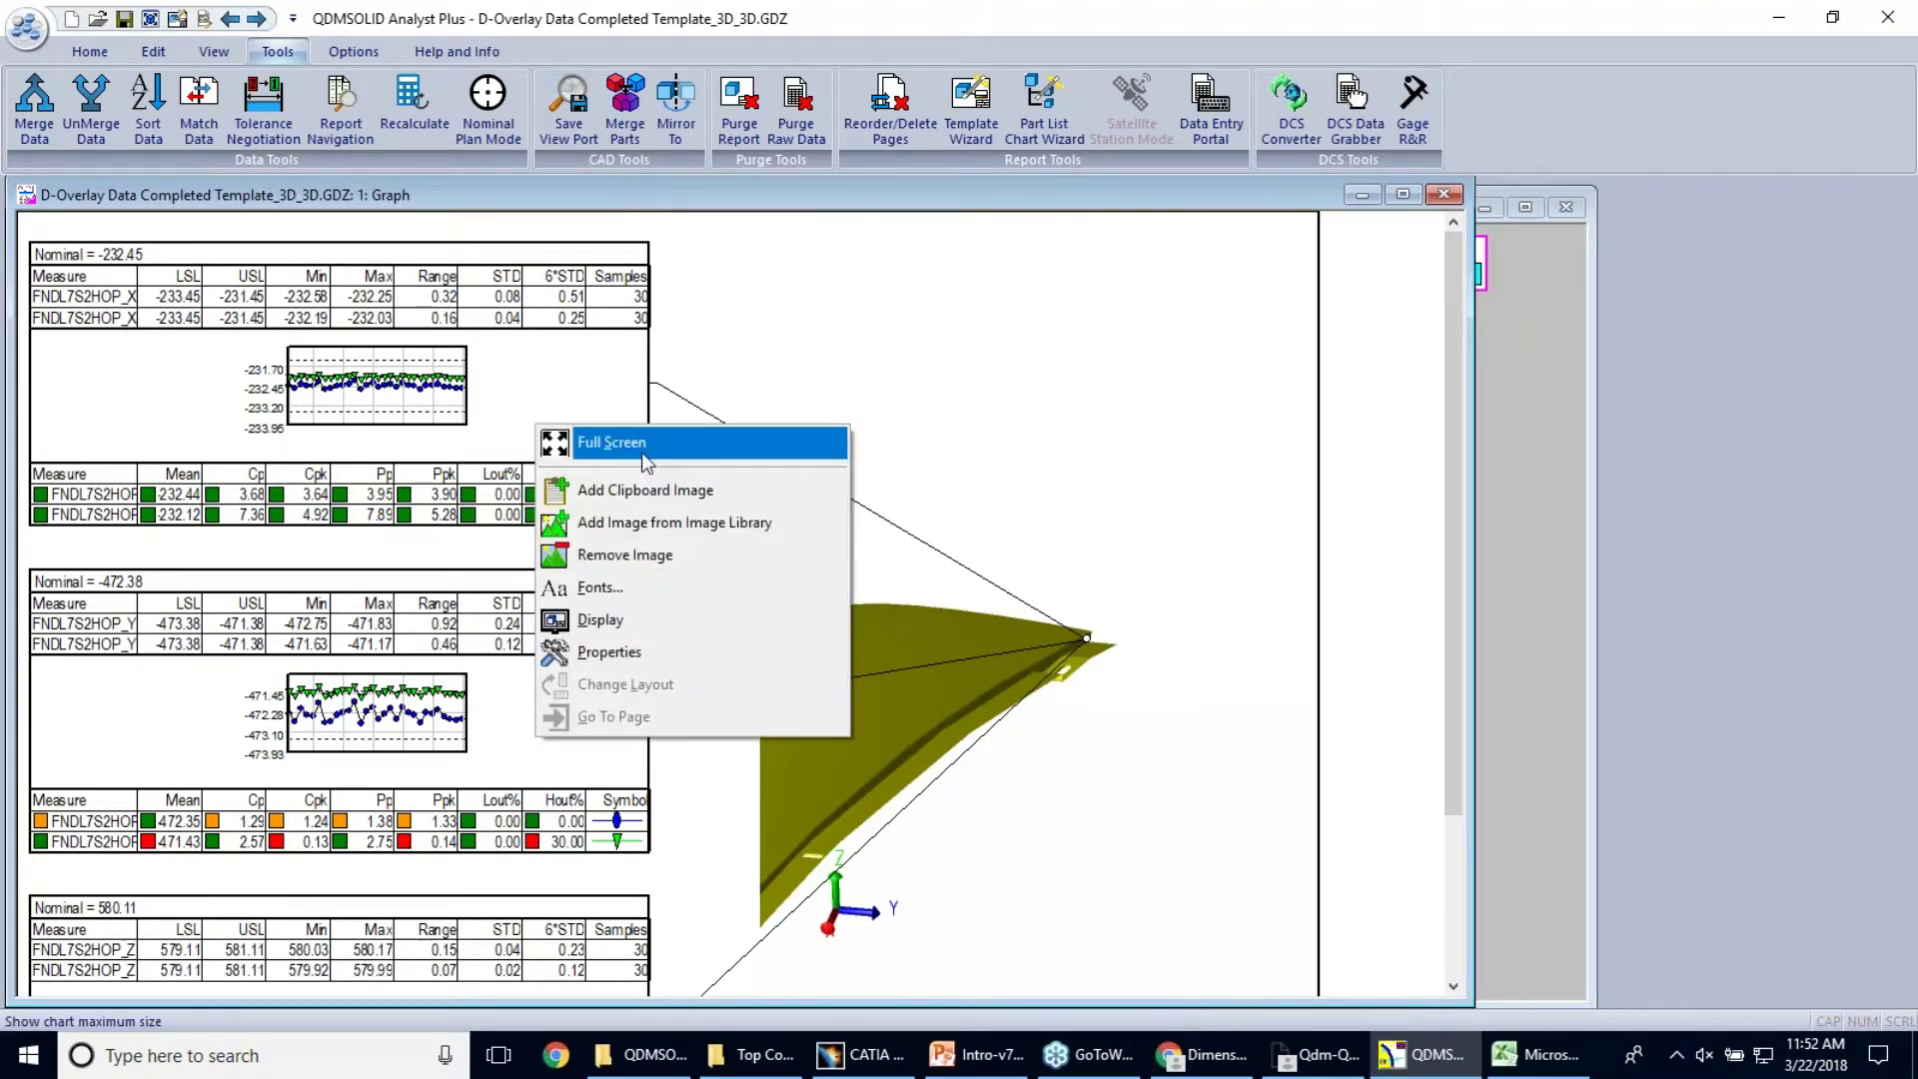
click(644, 454)
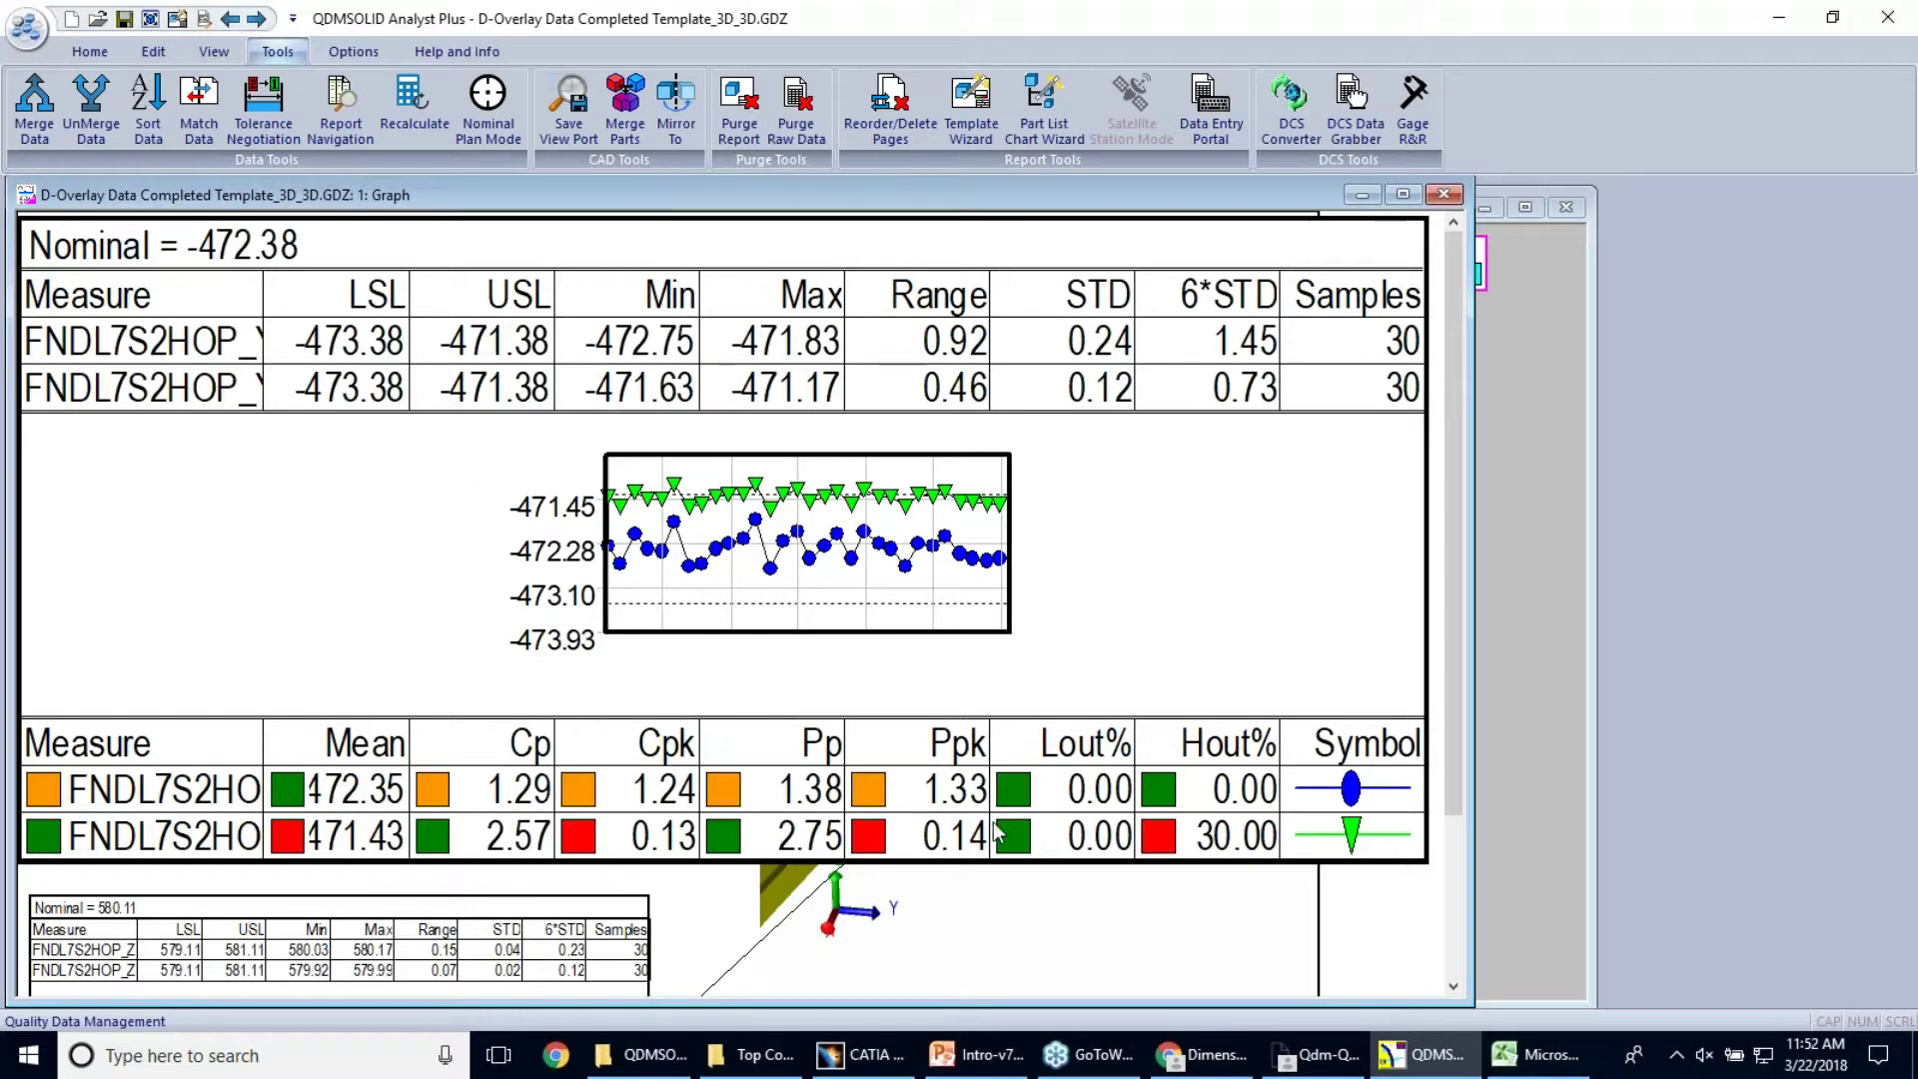